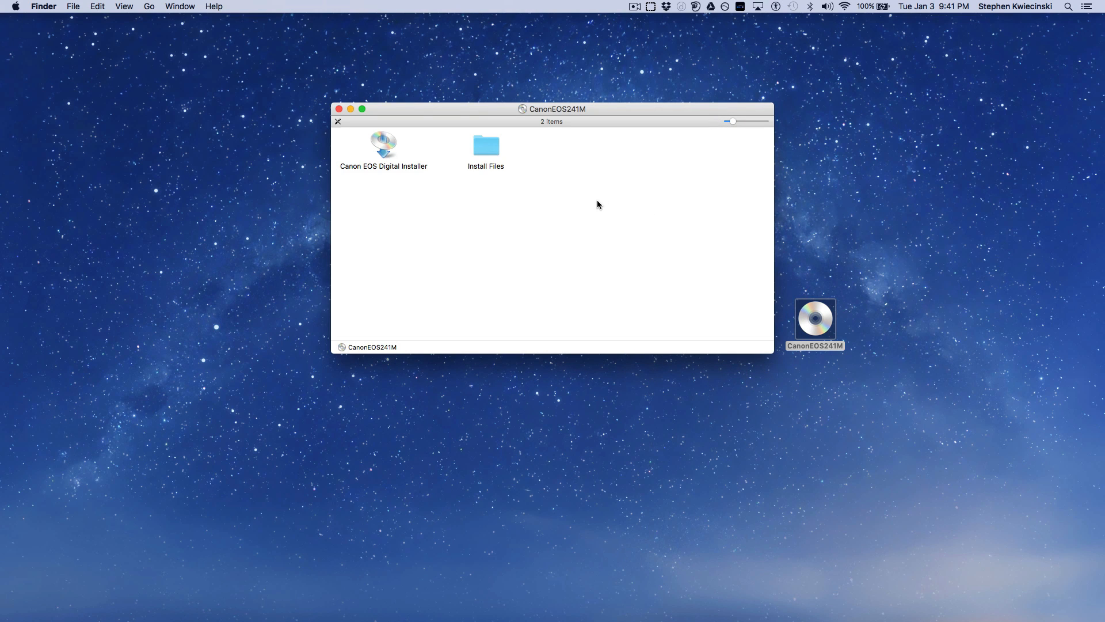
Launch the Canon EOS Digital Installer from the disc, choosing the USA, Canada, Latin America area and United States as the country
left_click(387, 148)
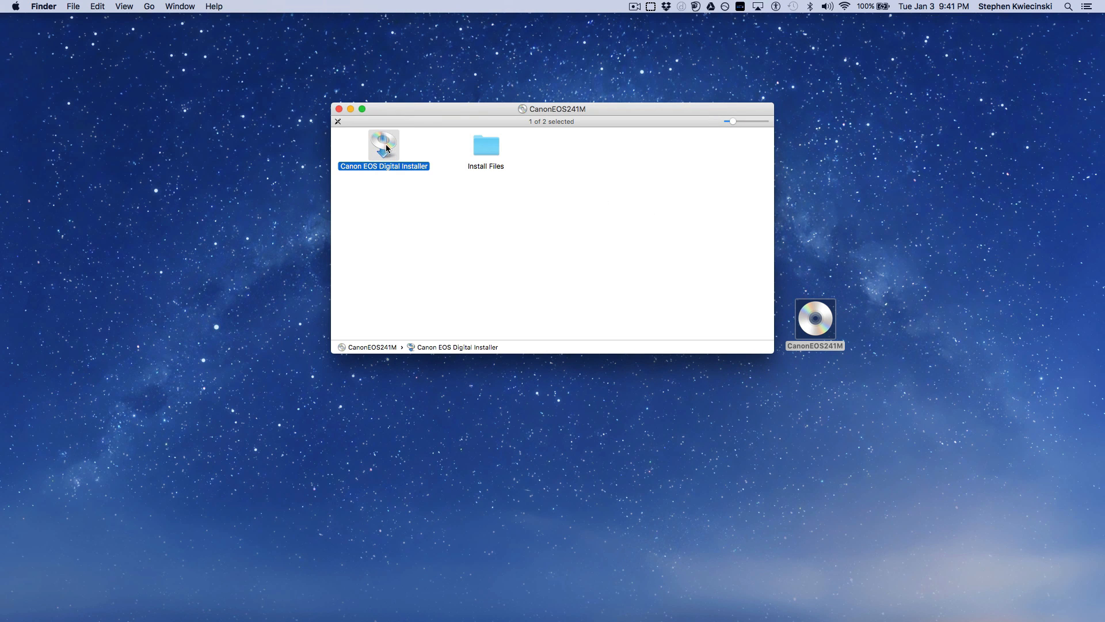
double_click(386, 148)
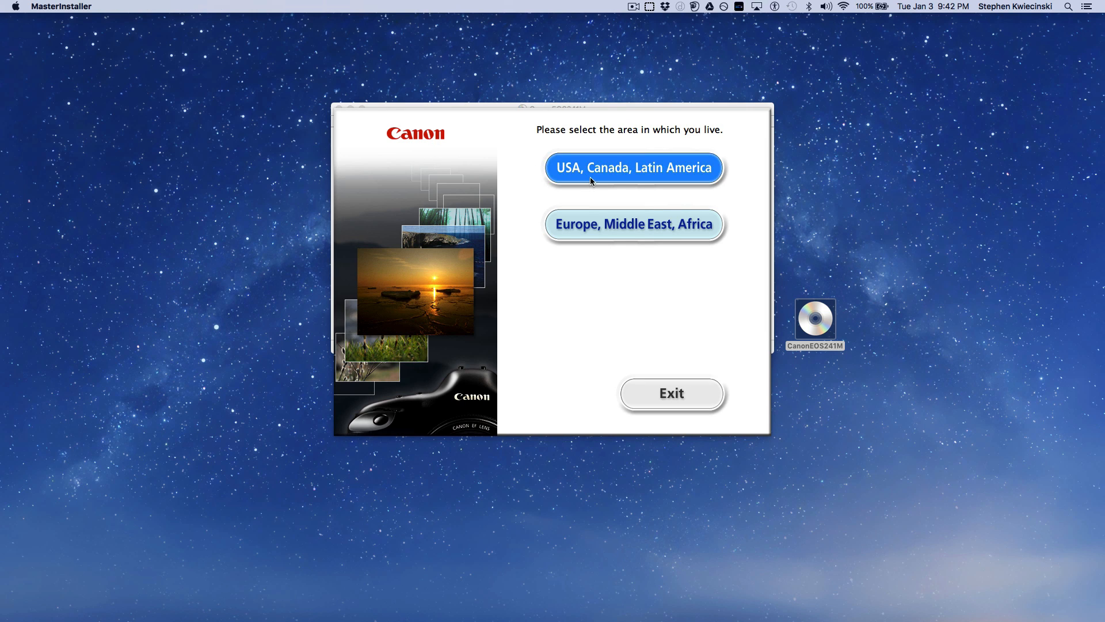
left_click(631, 168)
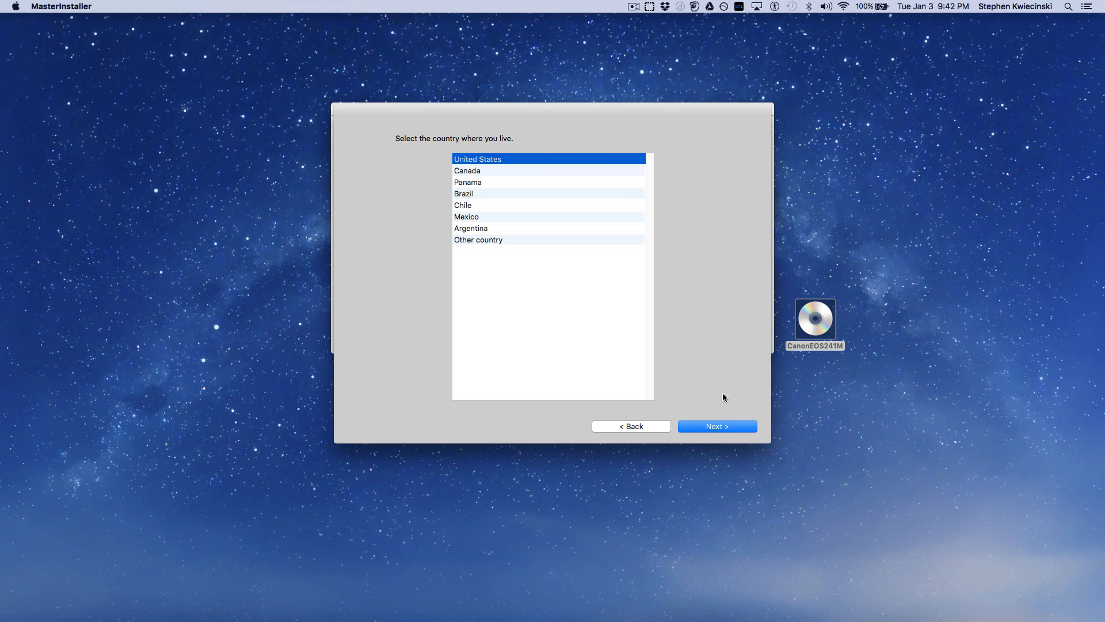
left_click(724, 426)
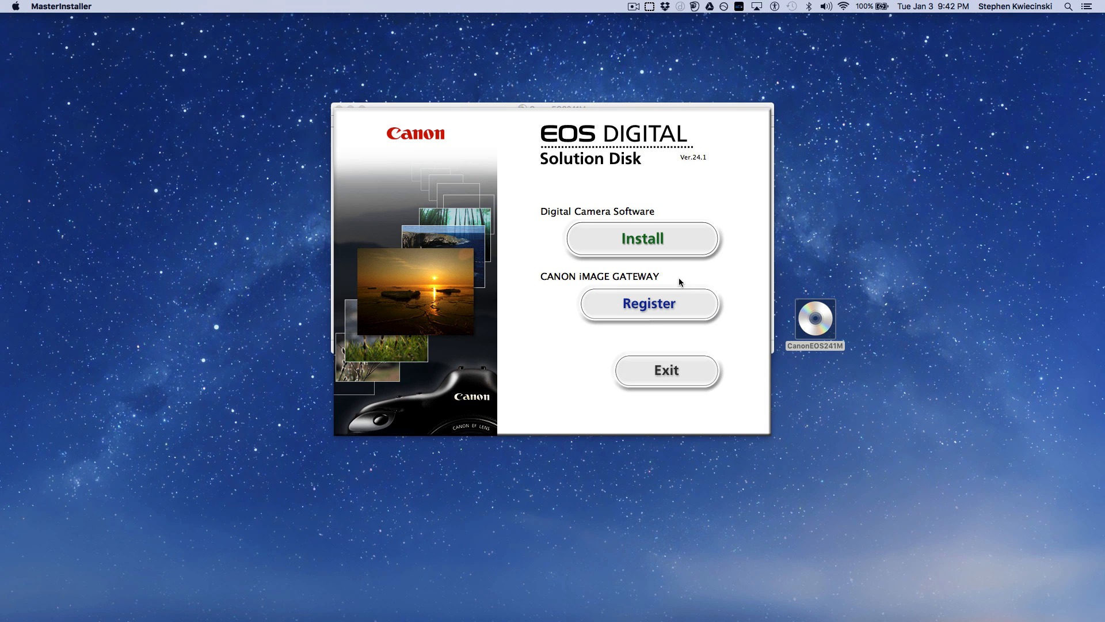
Start a Custom Installation of the digital camera software and accept the license agreement
left_click(663, 247)
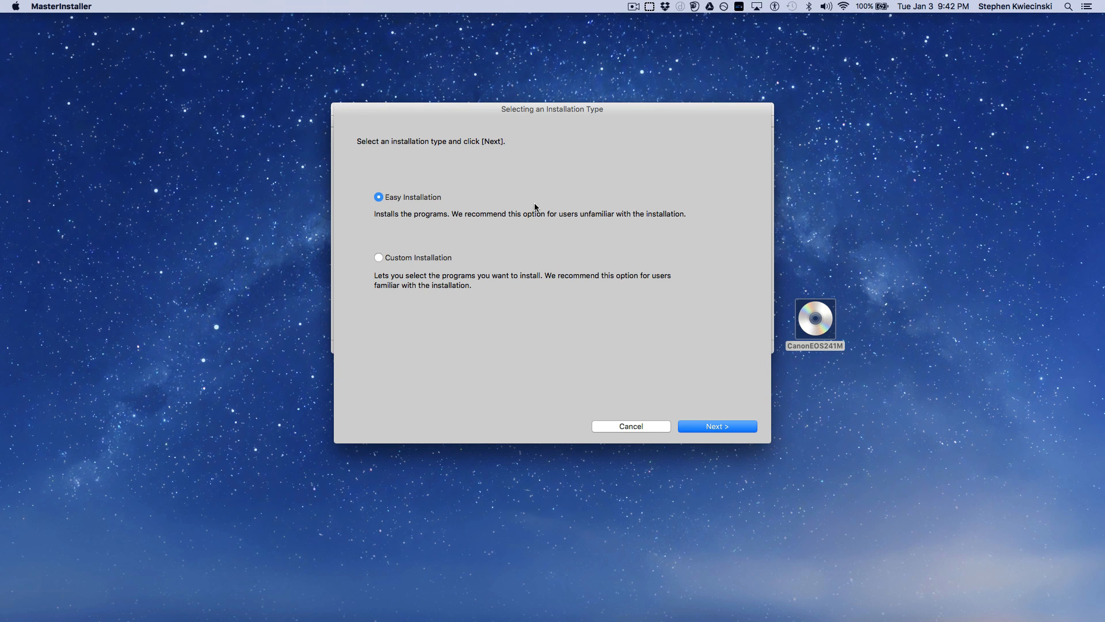
left_click(379, 257)
left_click(718, 429)
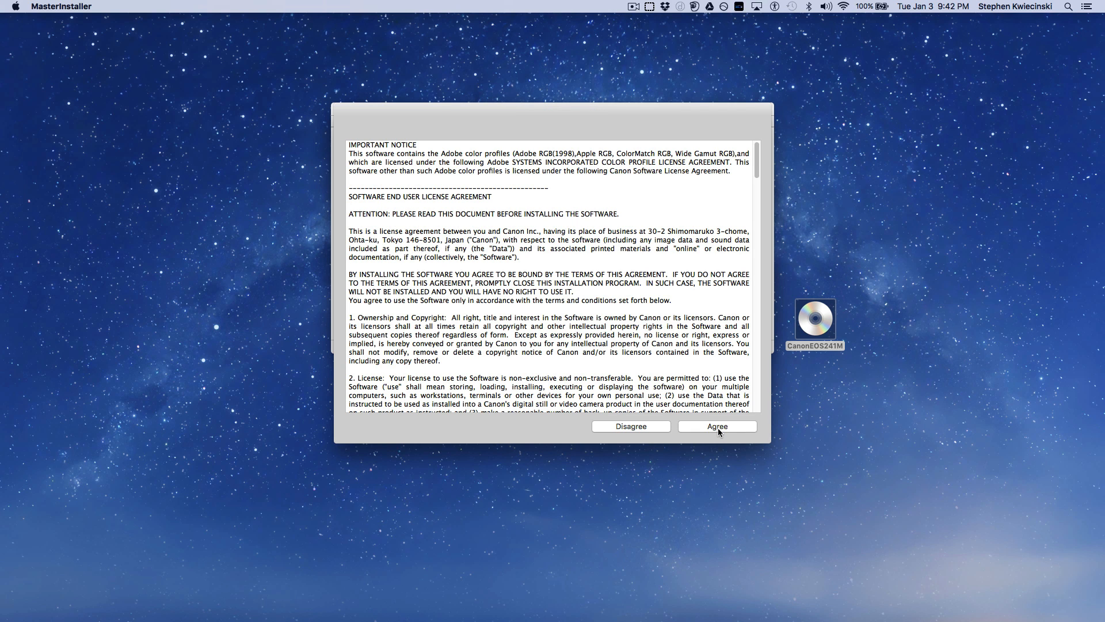
scroll(694, 266, "down", 10)
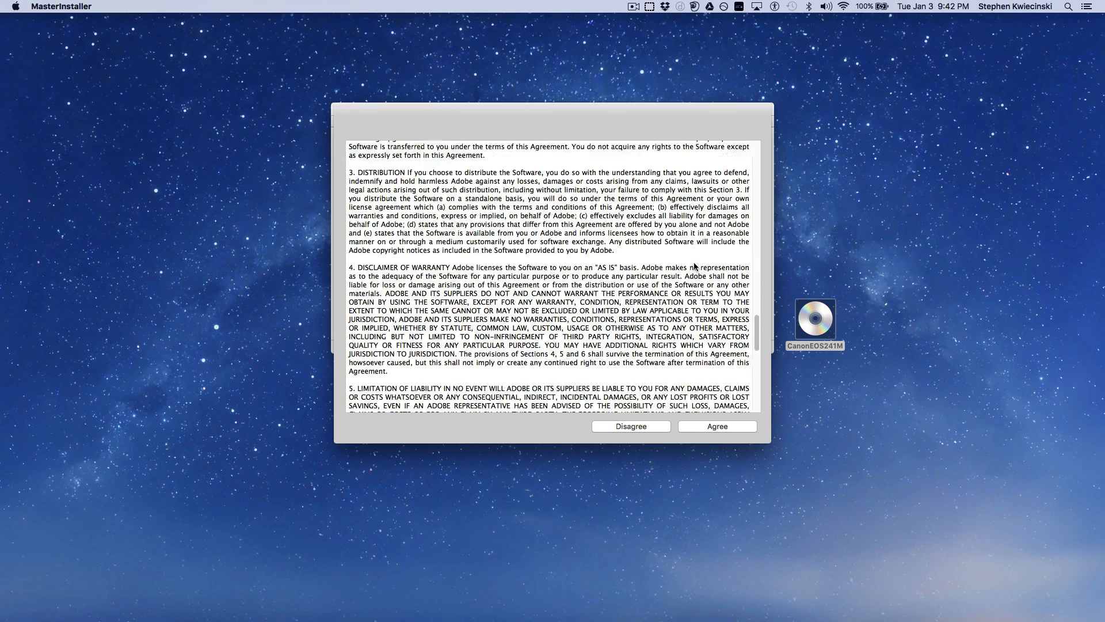
scroll(694, 266, "down", 10)
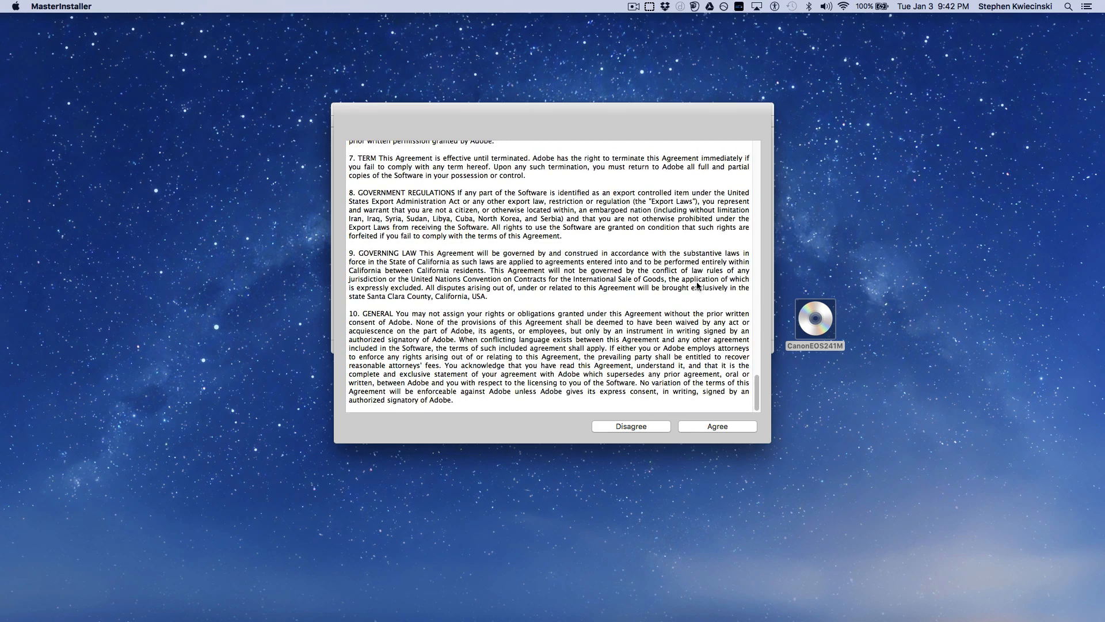
left_click(719, 427)
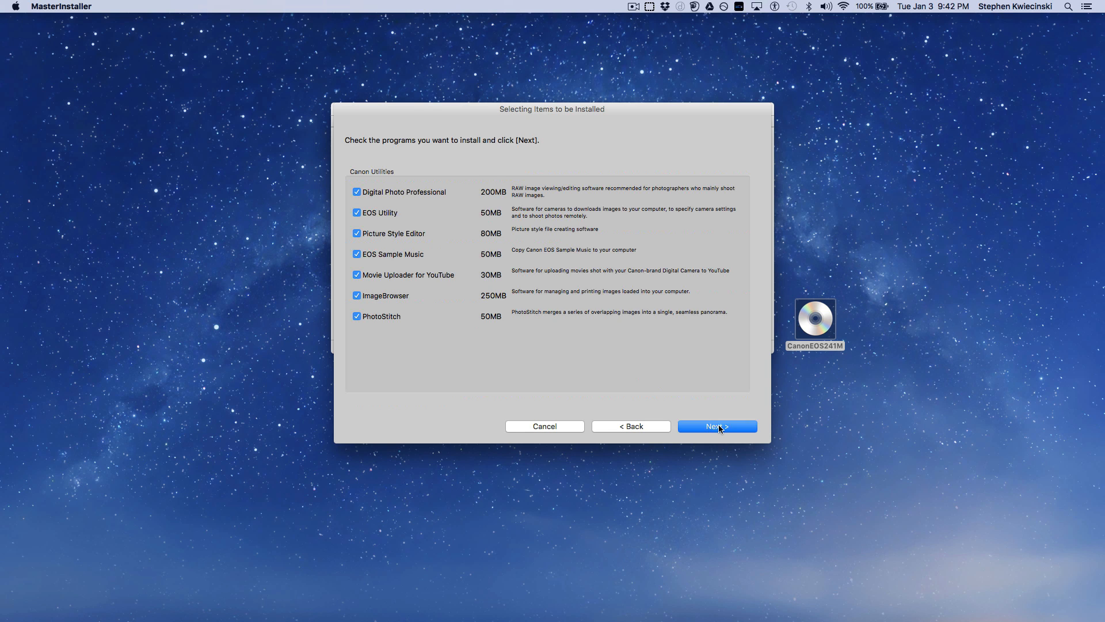
Exclude every program except EOS Utility from the installation and start copying the files
left_click(356, 192)
left_click(357, 234)
left_click(357, 255)
left_click(357, 275)
left_click(357, 295)
left_click(357, 316)
left_click(742, 429)
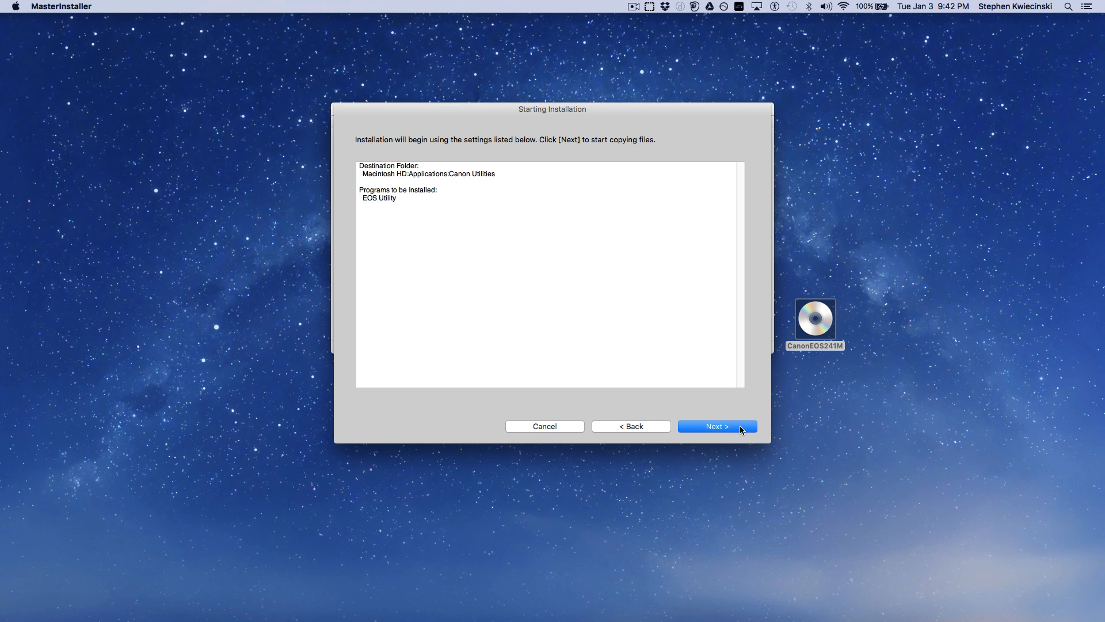
left_click(742, 429)
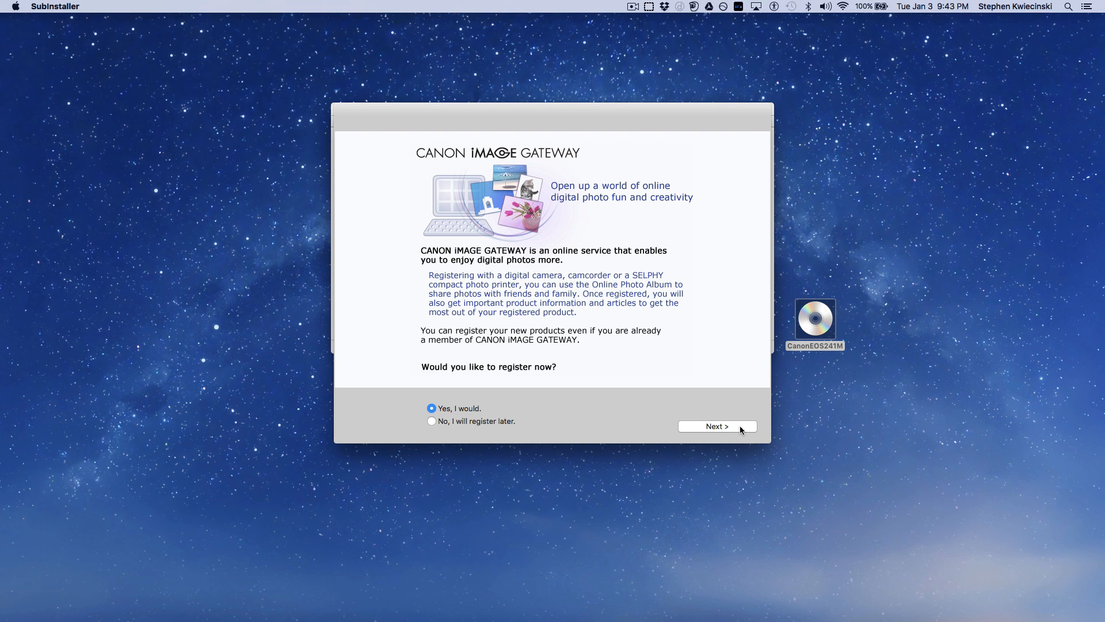
Decline CANON iMAGE GATEWAY registration for now and finish the installer
left_click(432, 422)
left_click(716, 427)
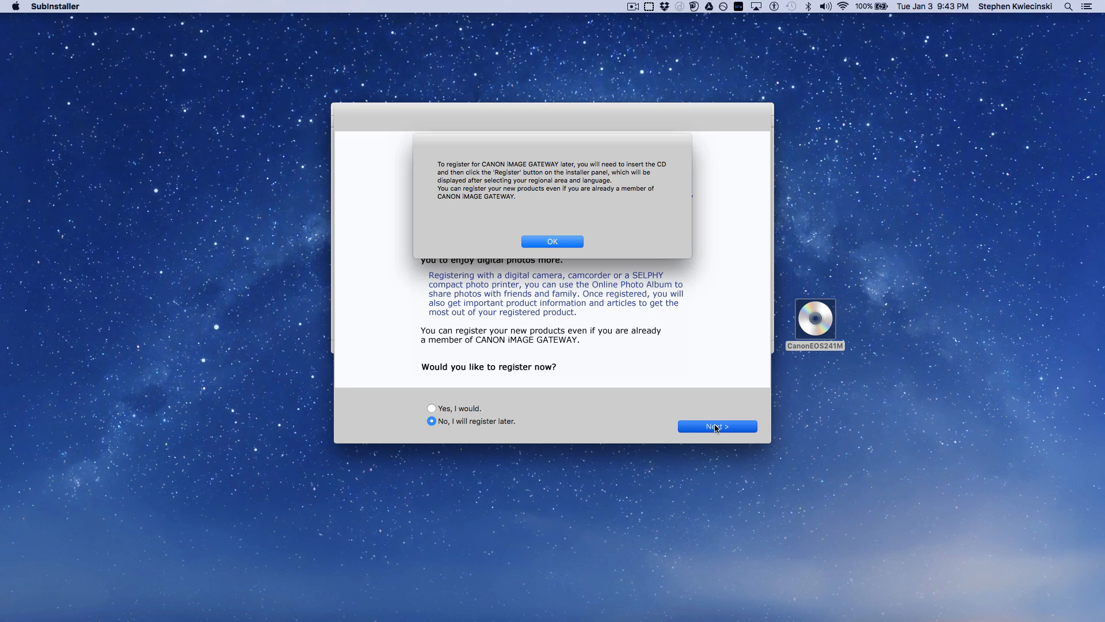
left_click(579, 245)
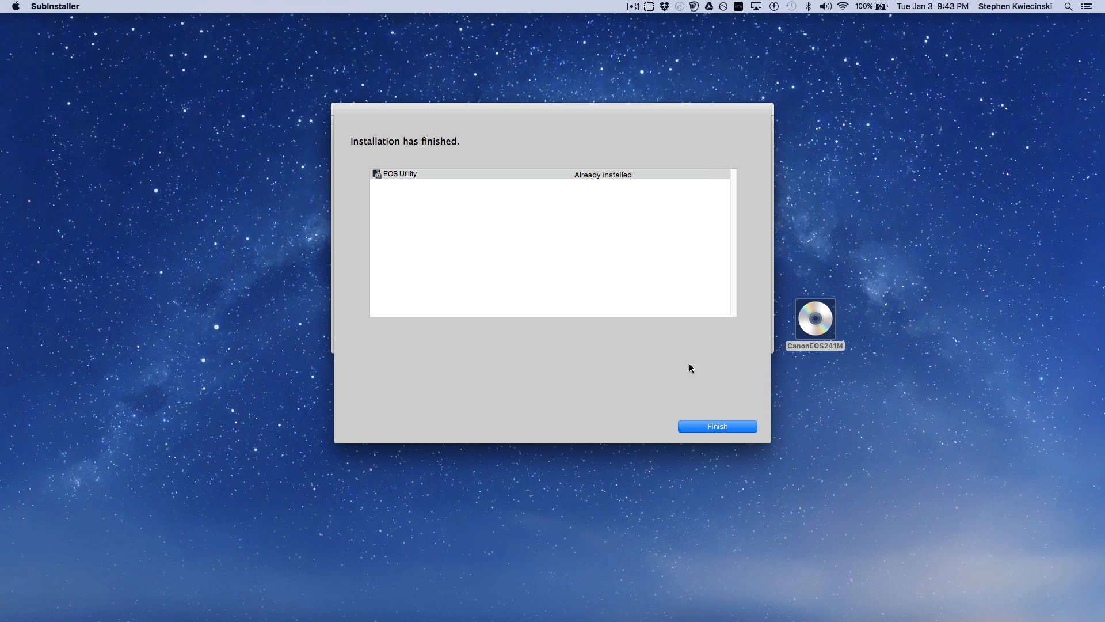
left_click(717, 430)
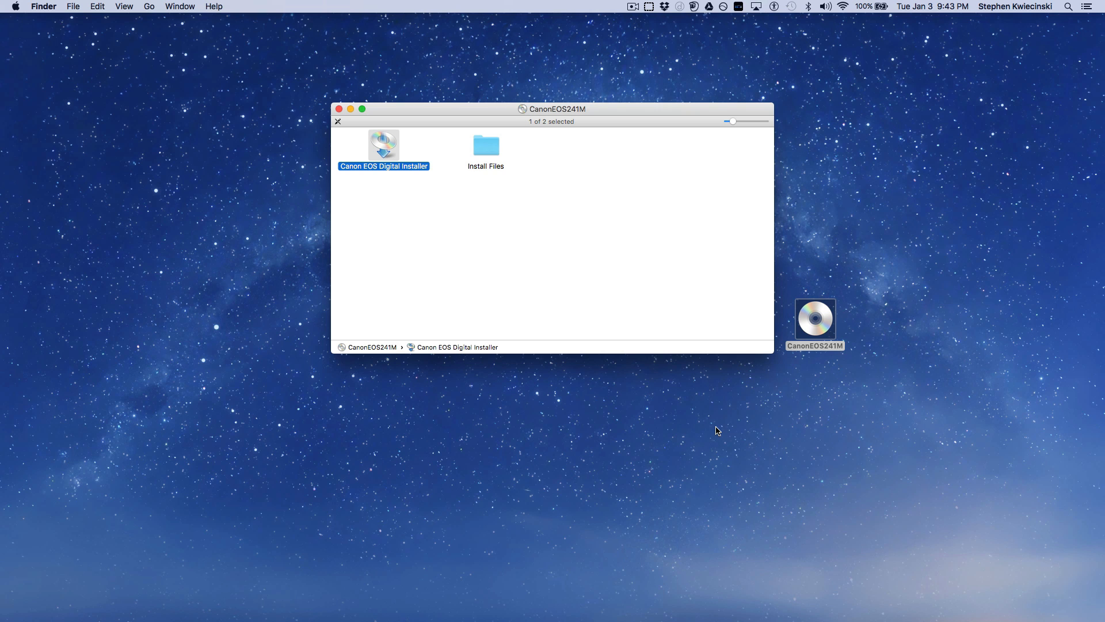
Switch to the Canon EOS Utility page in the web browser and open the EOS Rebel T3i support page
key("ctrl+Right")
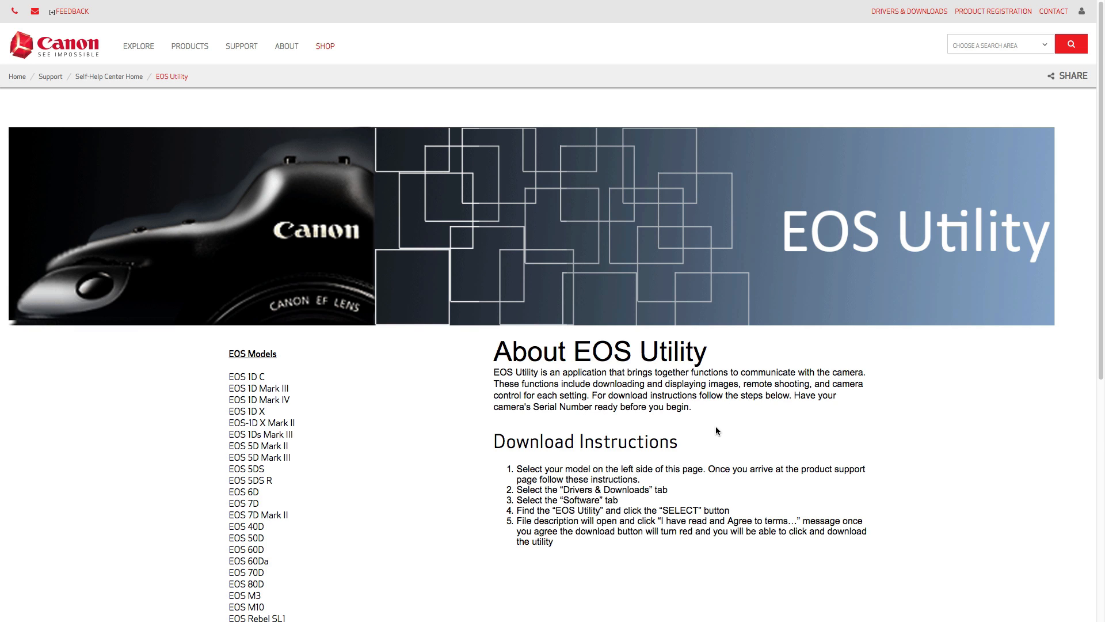
scroll(409, 375, "down", 3)
scroll(409, 375, "down", 3)
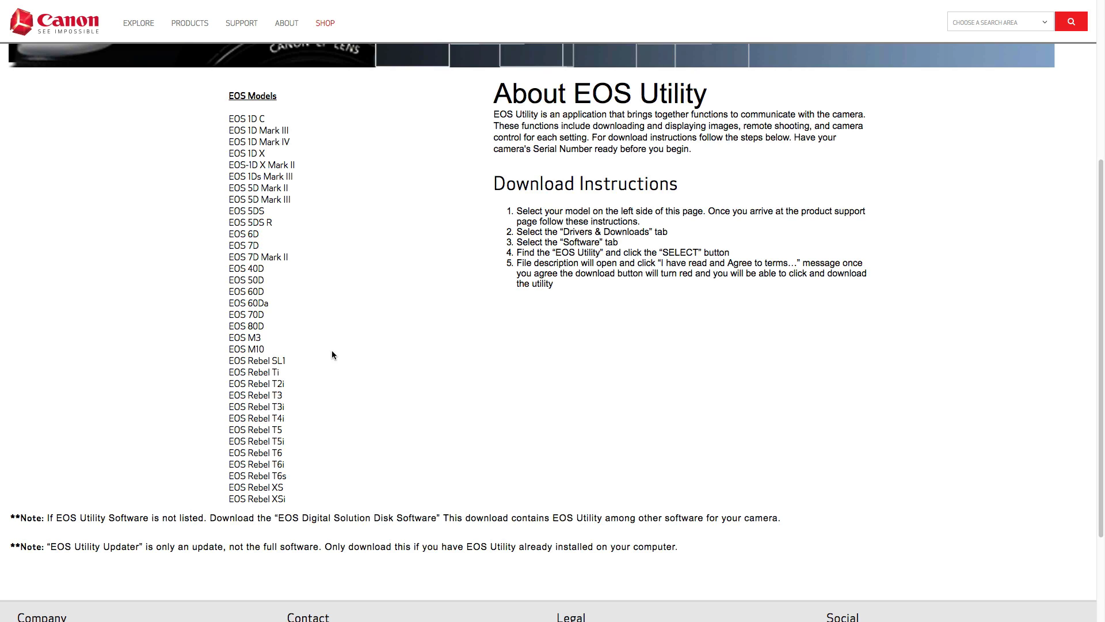
left_click(261, 408)
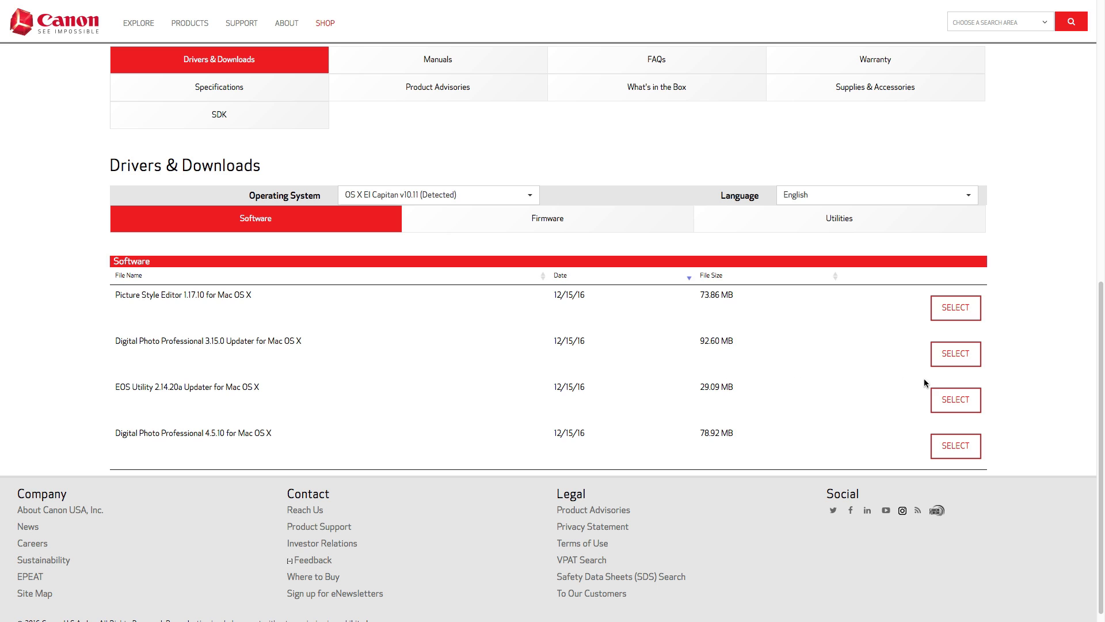
Download the EOS Utility 2.14.20a Updater for Mac OS X and reveal the downloaded file in Finder
left_click(960, 397)
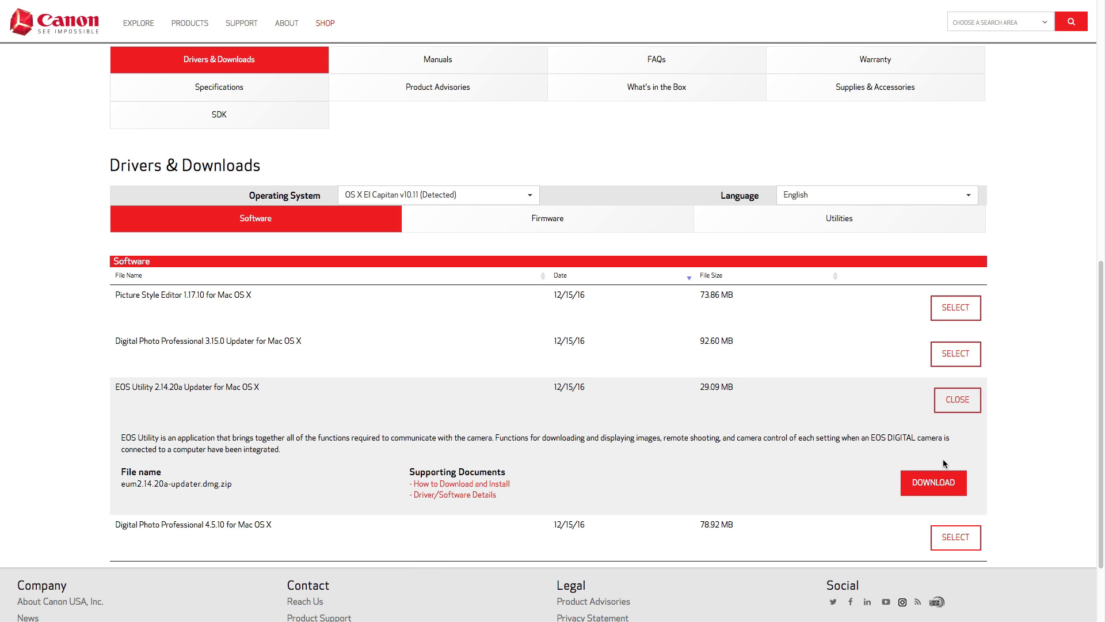
left_click(938, 483)
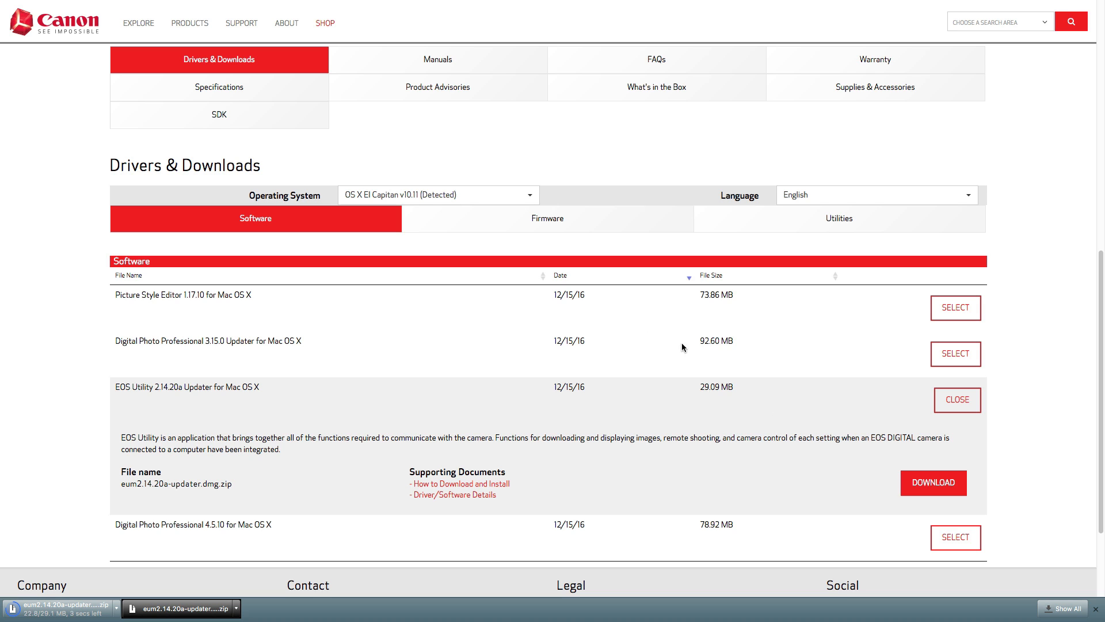
left_click(117, 609)
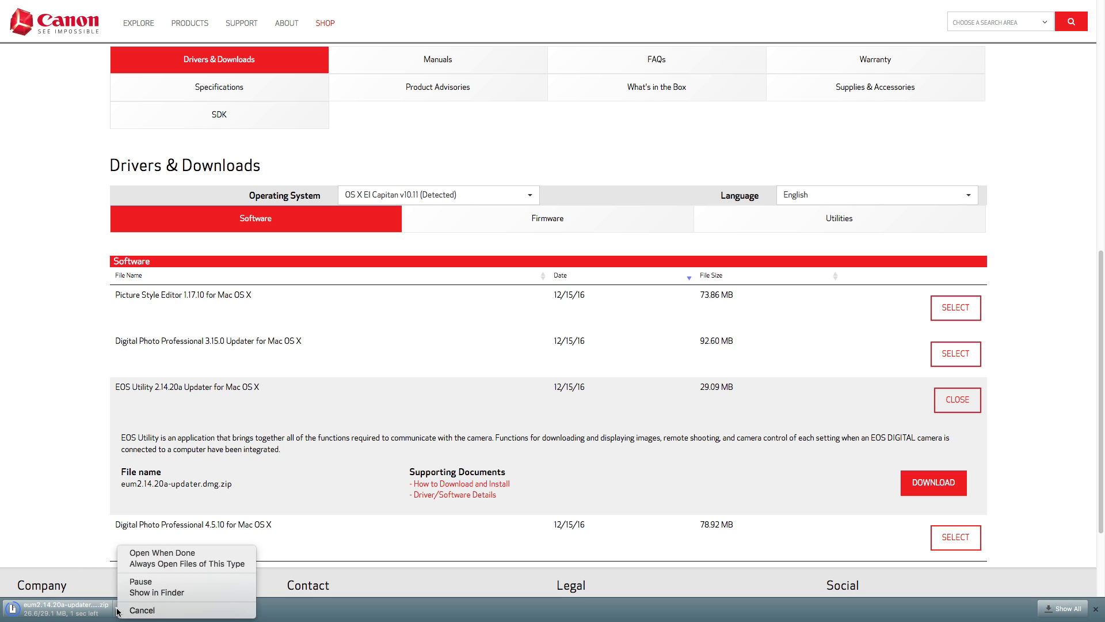
left_click(188, 593)
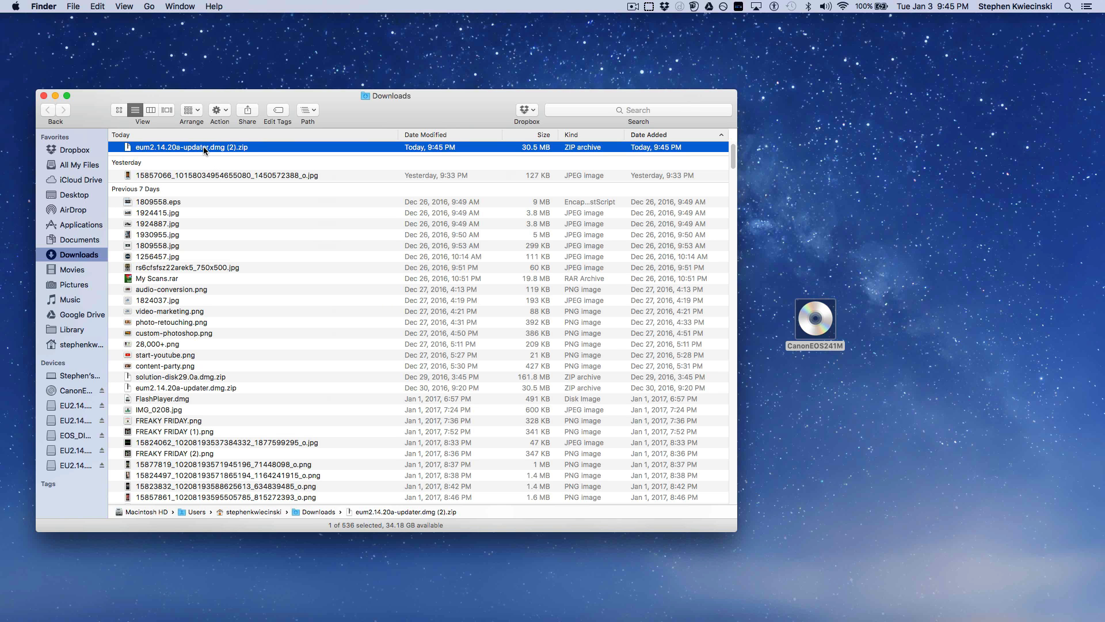
Move the updater zip from Downloads to the desktop and extract its disk image, placing it beside the archive
left_click_drag(205, 149, 824, 193)
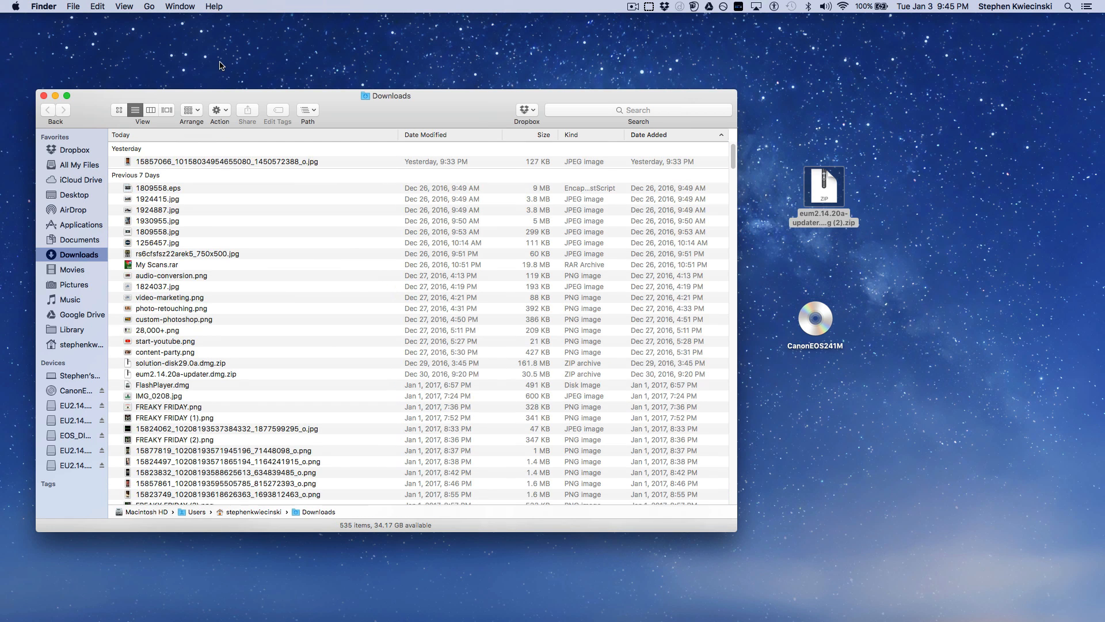
left_click(55, 95)
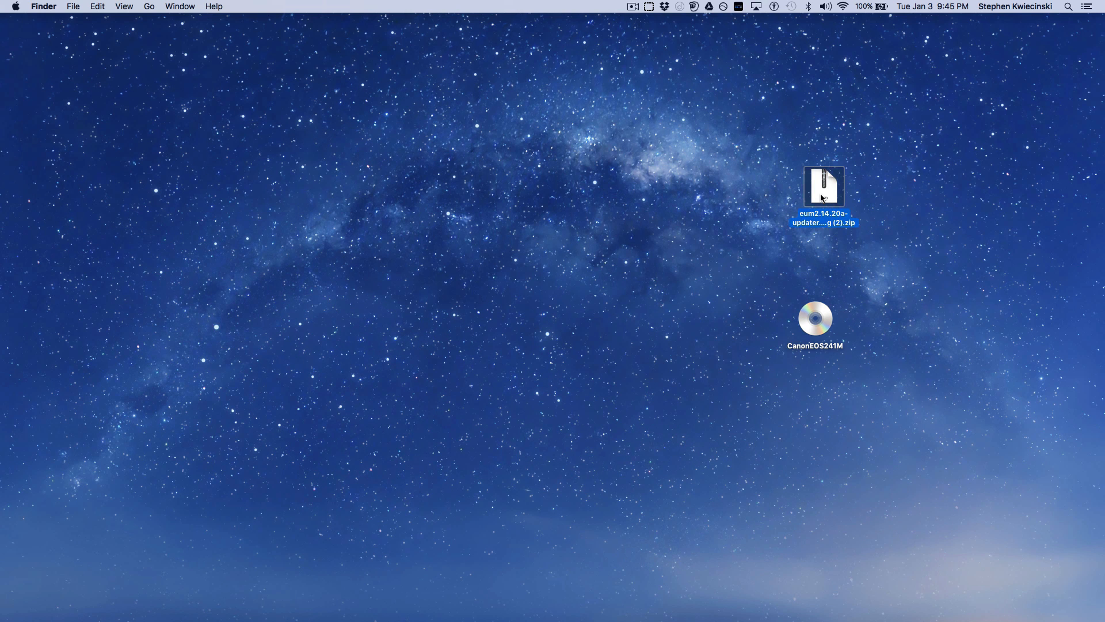
double_click(823, 197)
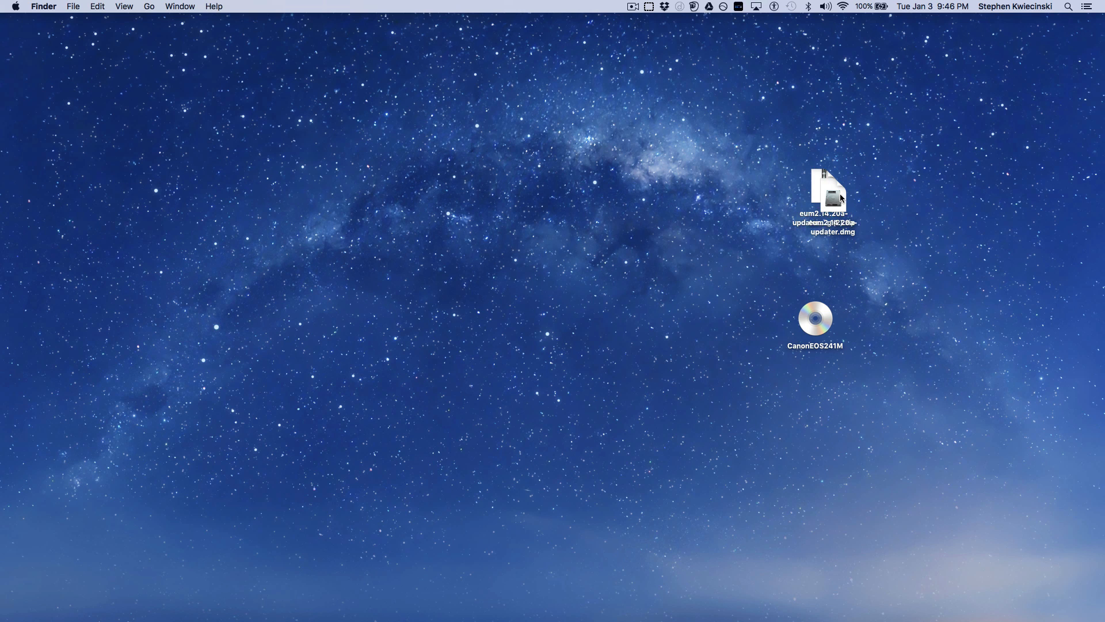
left_click_drag(823, 198, 725, 194)
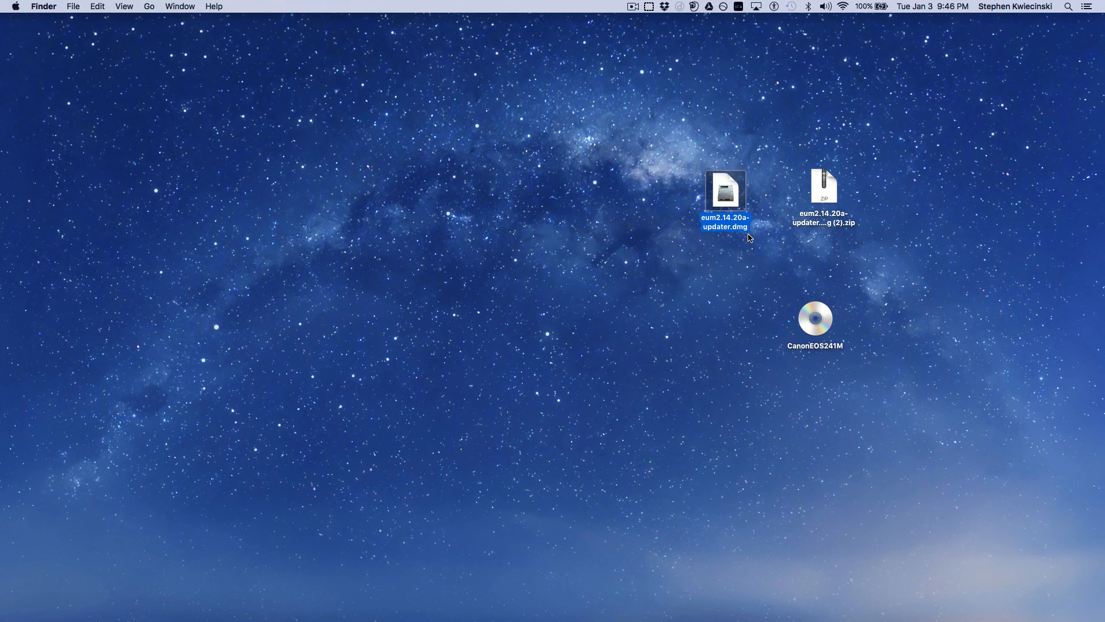
Open the eum2.14.20a-updater.dmg disk image and move its window nearer the middle of the desktop
left_click(749, 236)
left_click(731, 205)
double_click(731, 205)
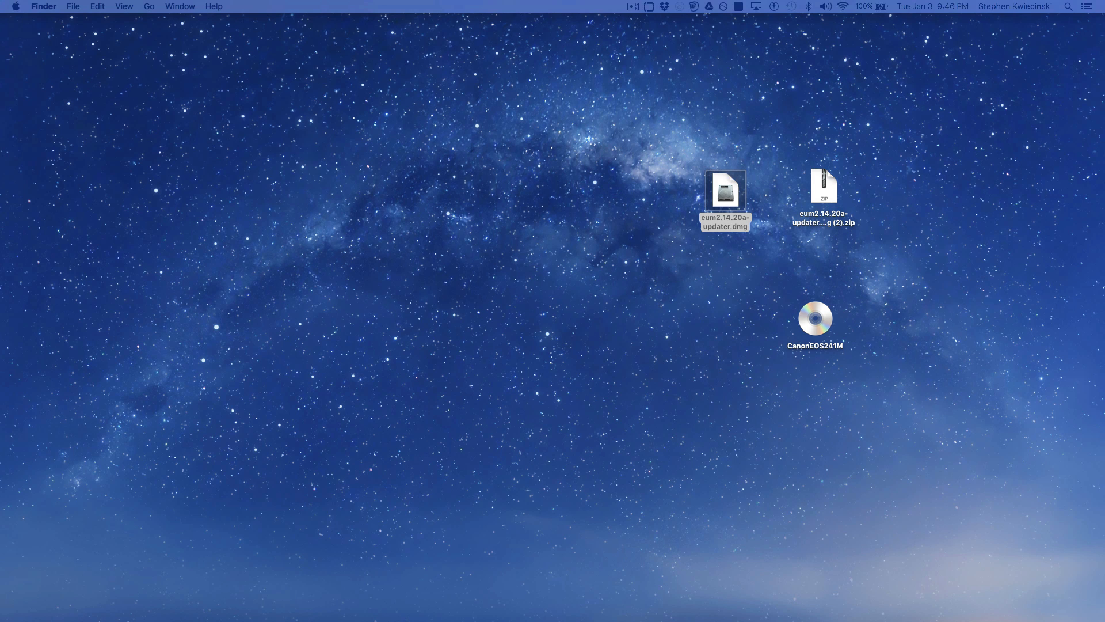
left_click_drag(41, 18, 344, 118)
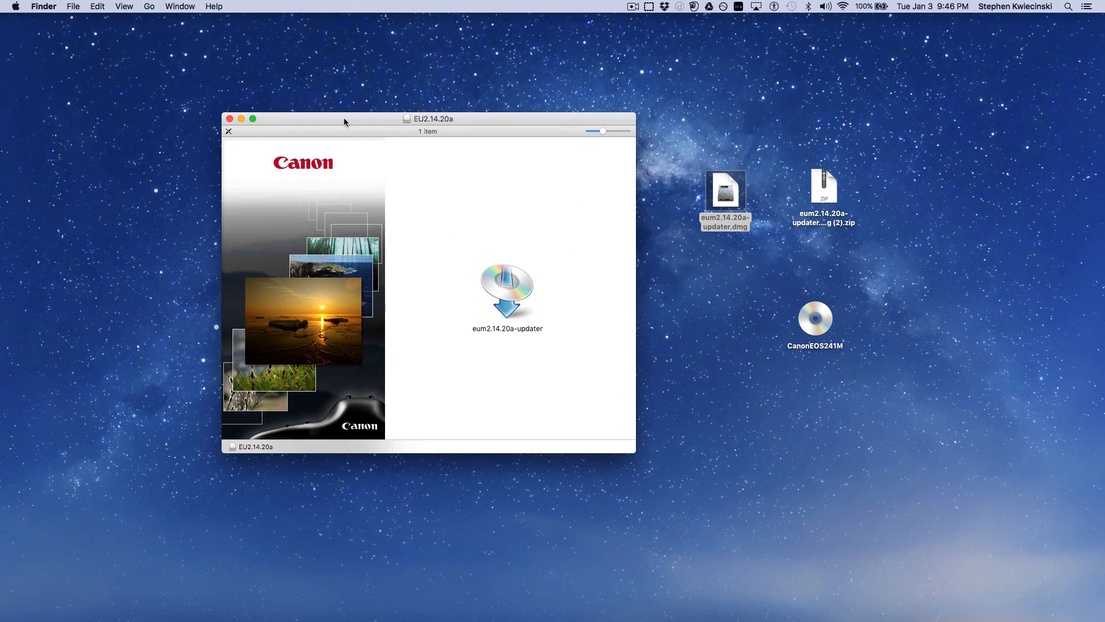
Run eum2.14.20a-updater from the disk image, allow it to open, and start the CD search for the original software
left_click(509, 283)
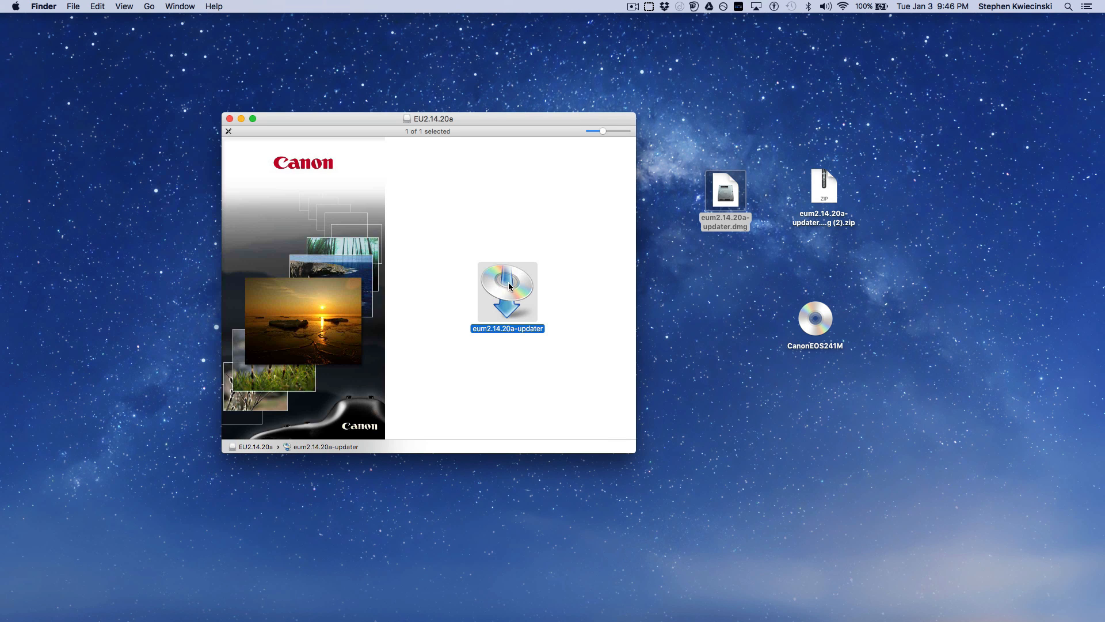
double_click(508, 284)
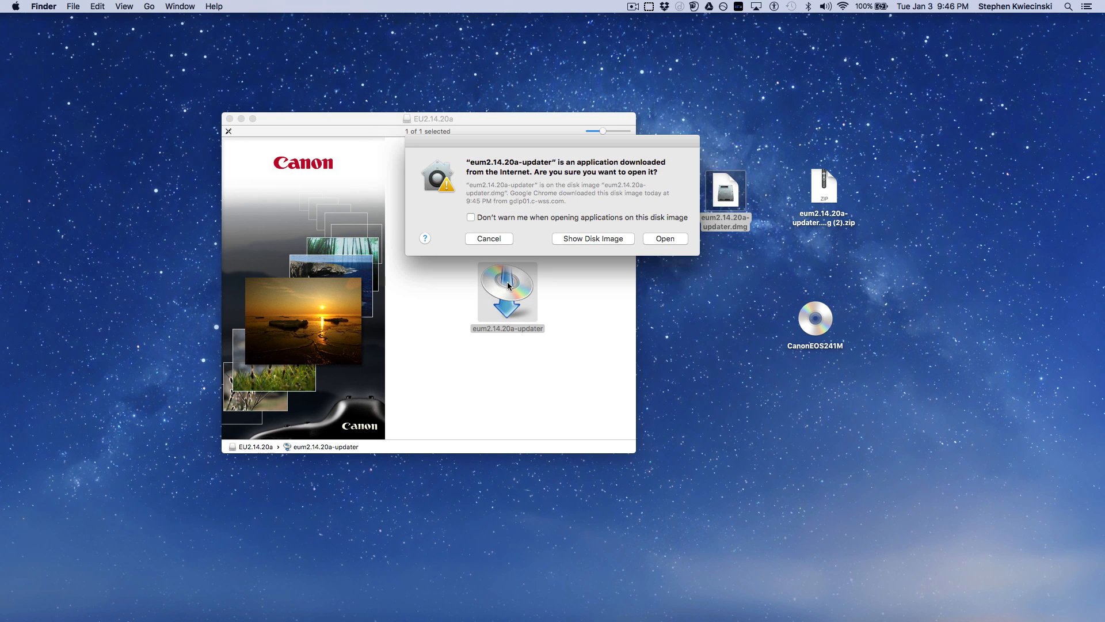
left_click(658, 239)
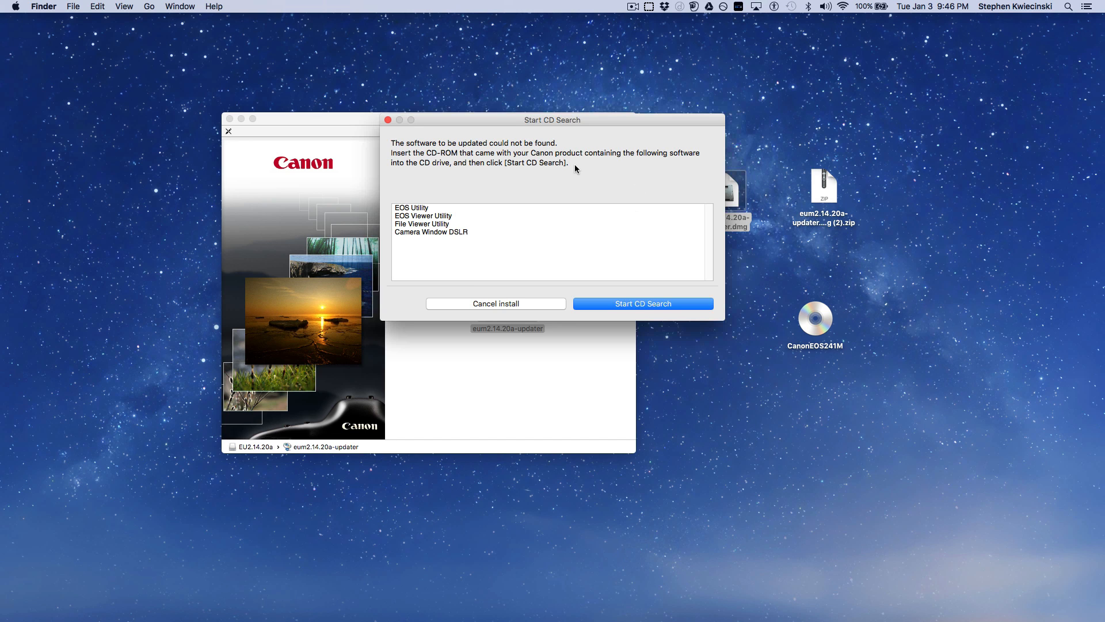
left_click(602, 304)
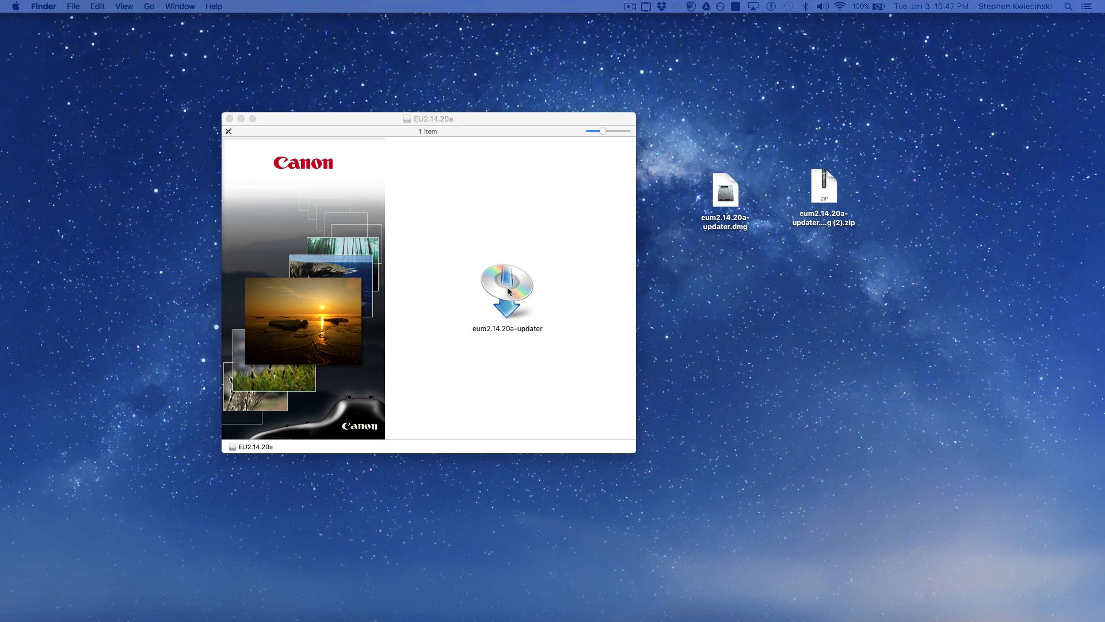
Copy eum2.14.20a-updater from the disk image to the desktop and open the Contents folder inside its package
left_click_drag(510, 289, 737, 293)
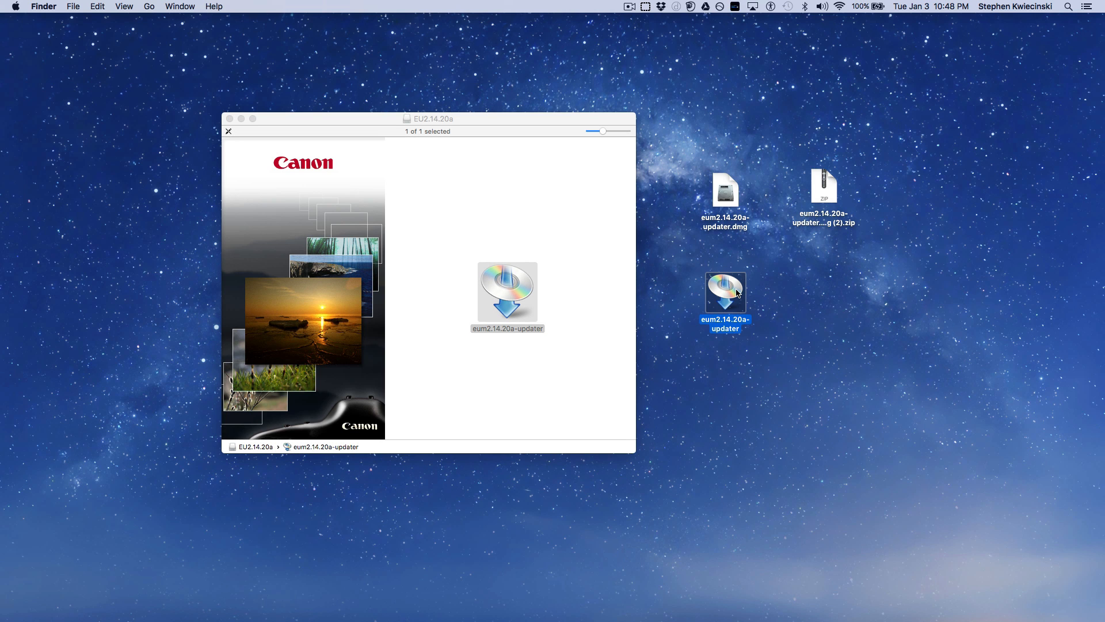
right_click(738, 293)
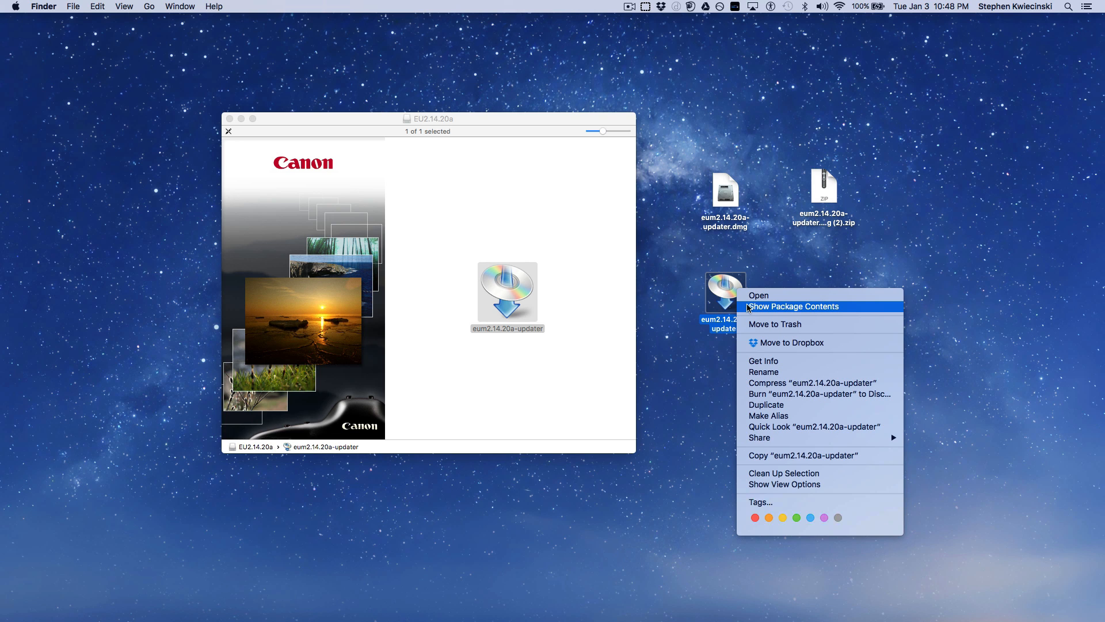
left_click(748, 307)
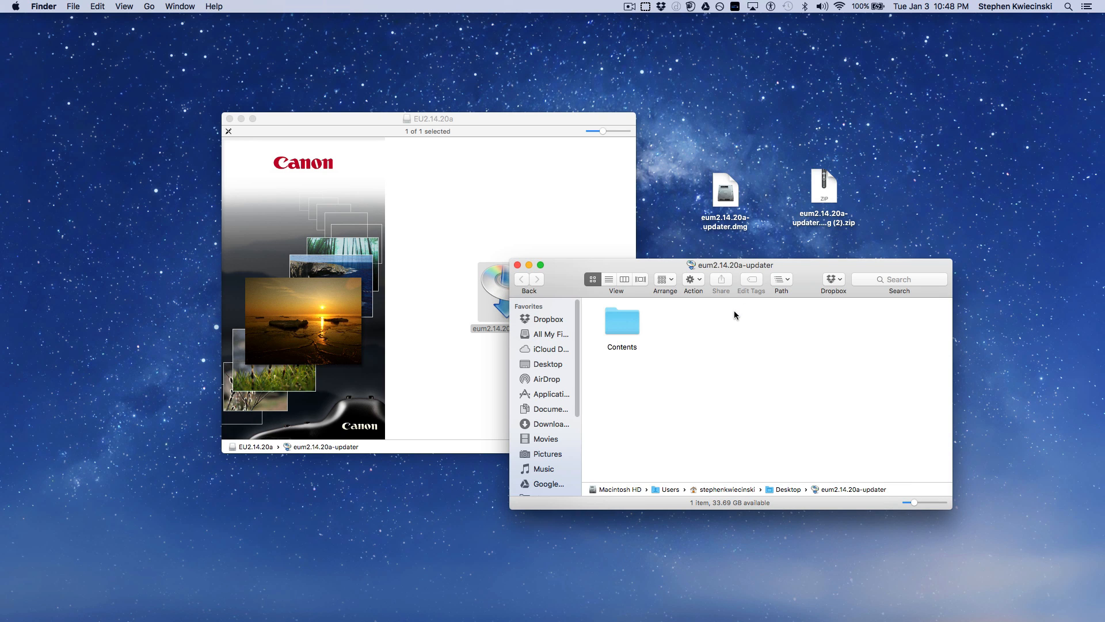
double_click(633, 323)
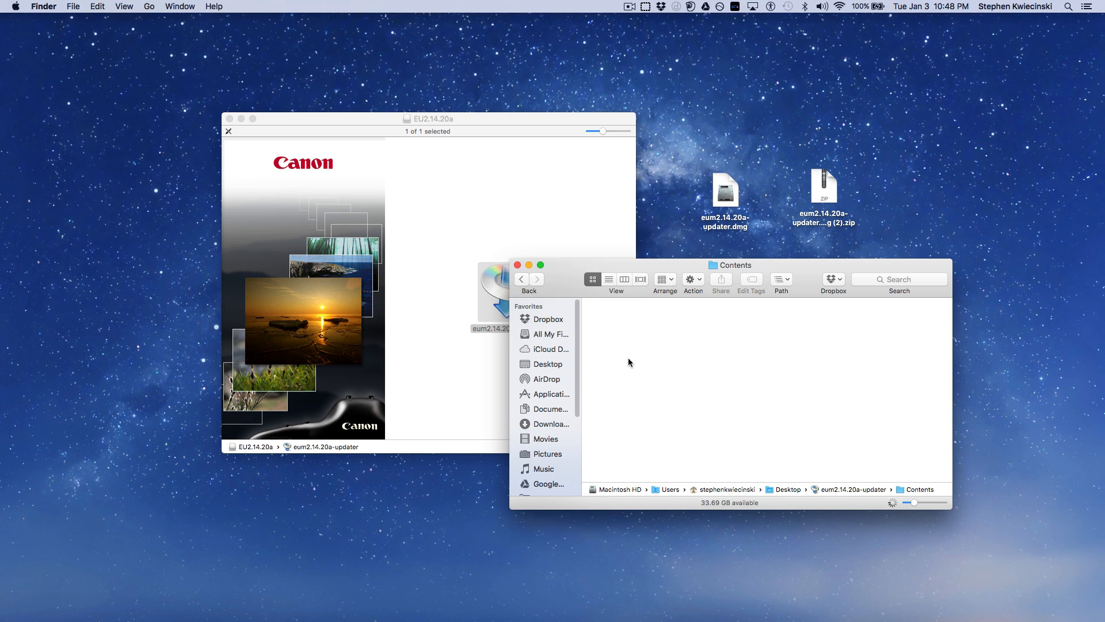
Open the Resources folder inside the updater package and move Info.datx to the Trash
double_click(625, 380)
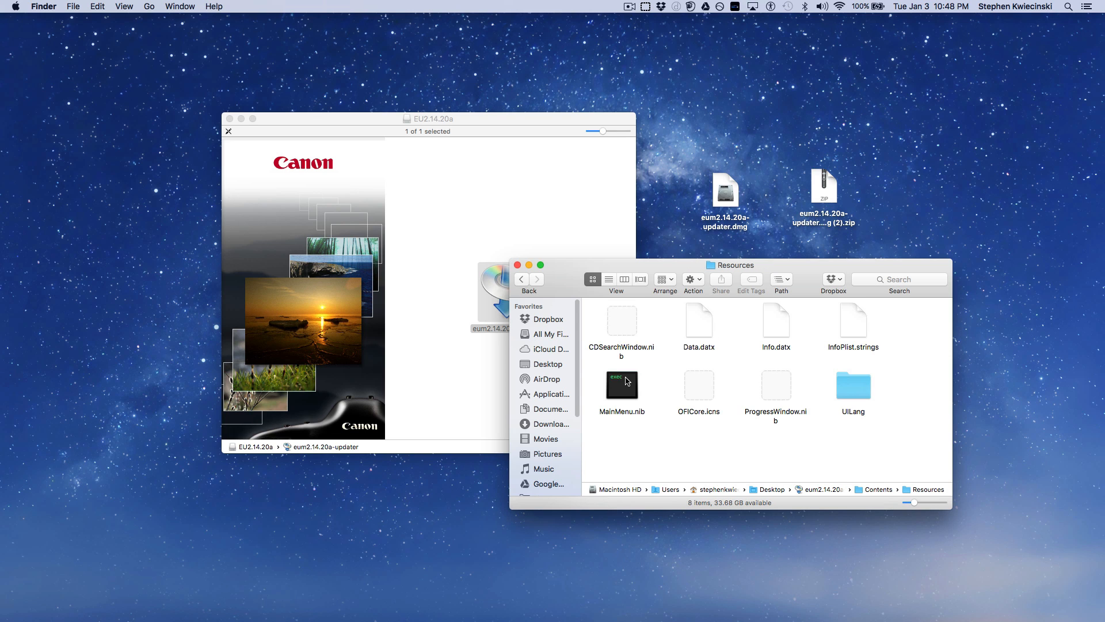
left_click(778, 318)
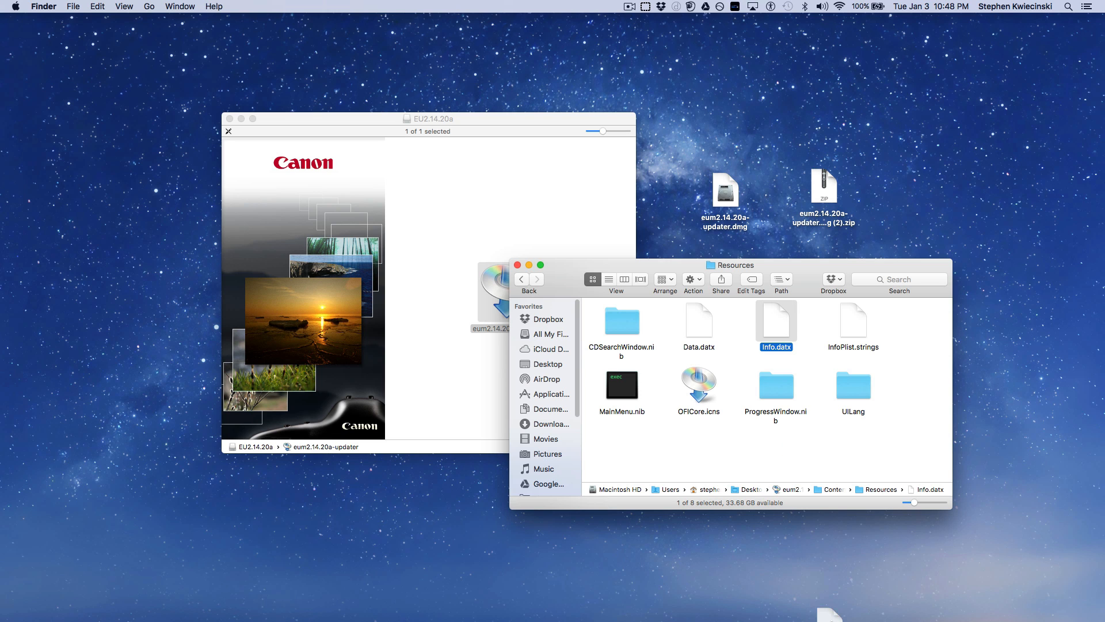
mouse_move(909, 618)
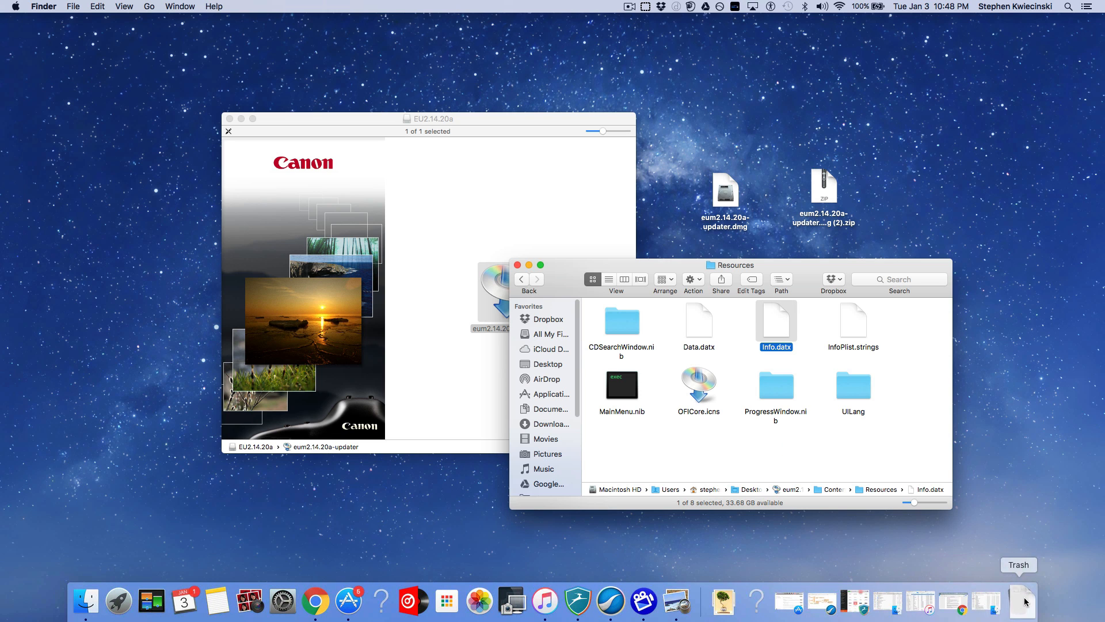
key("super+BackSpace")
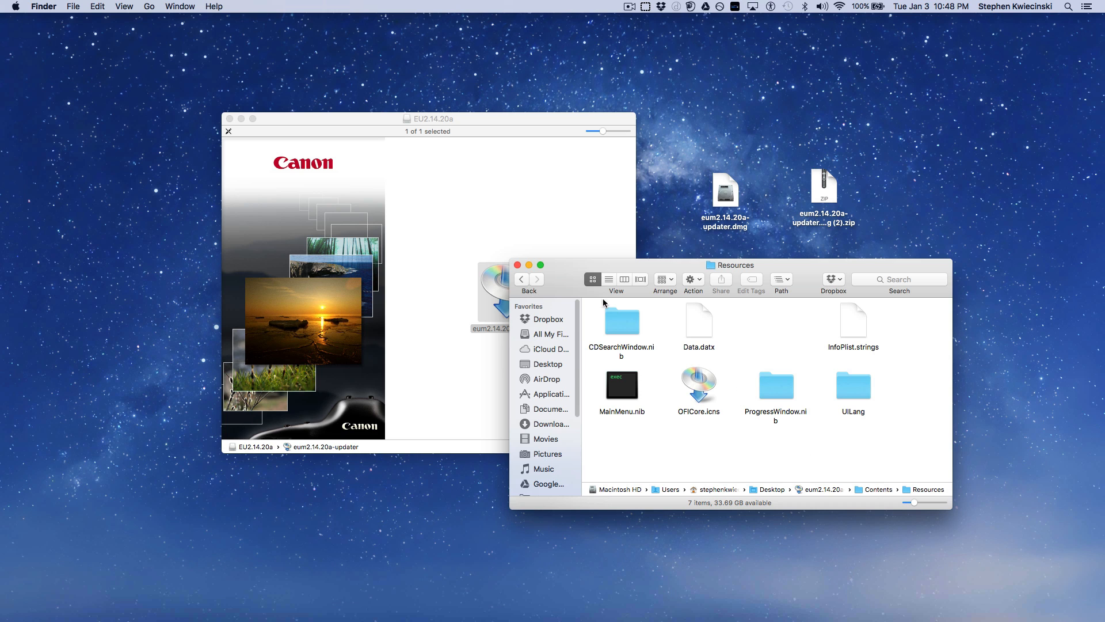
Close the package contents and run the desktop copy of eum2.14.20a-updater, allowing it to open
left_click(517, 265)
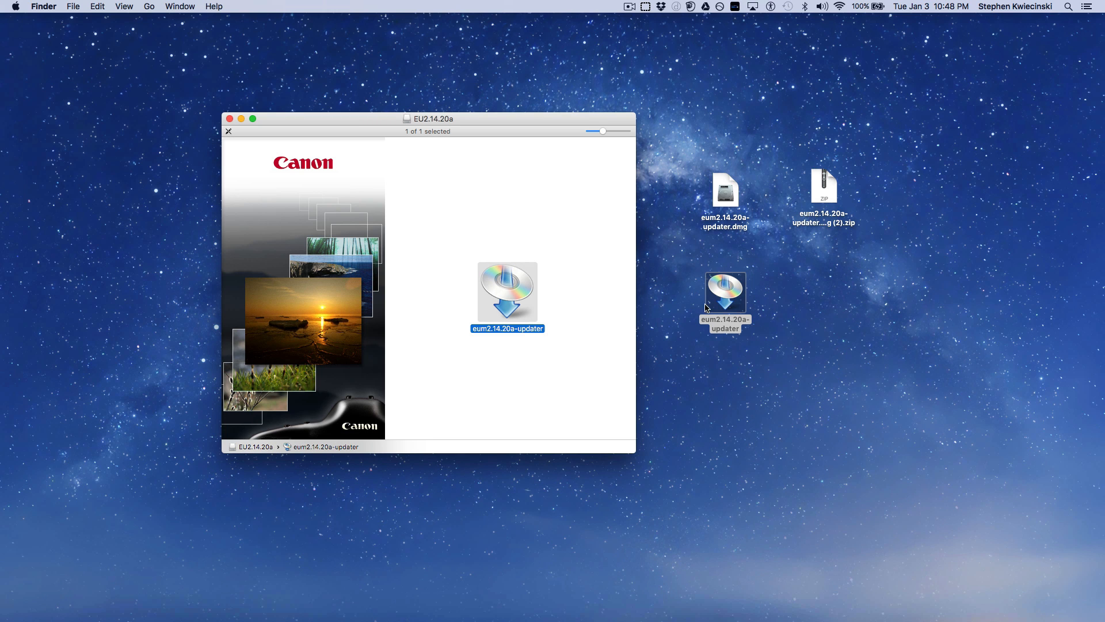
left_click(724, 287)
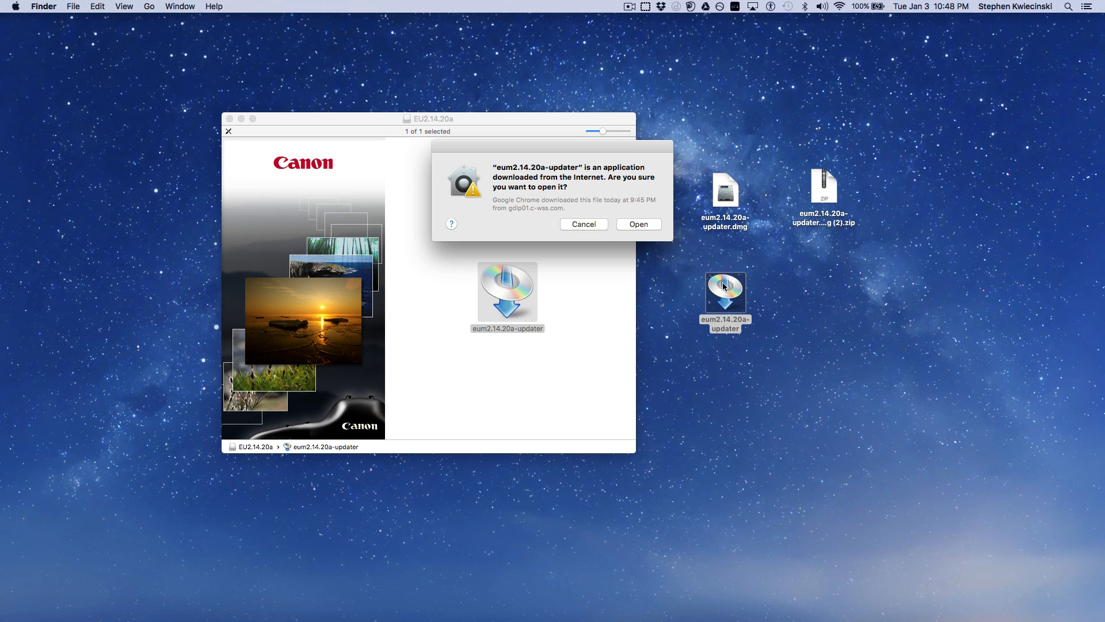
left_click(645, 226)
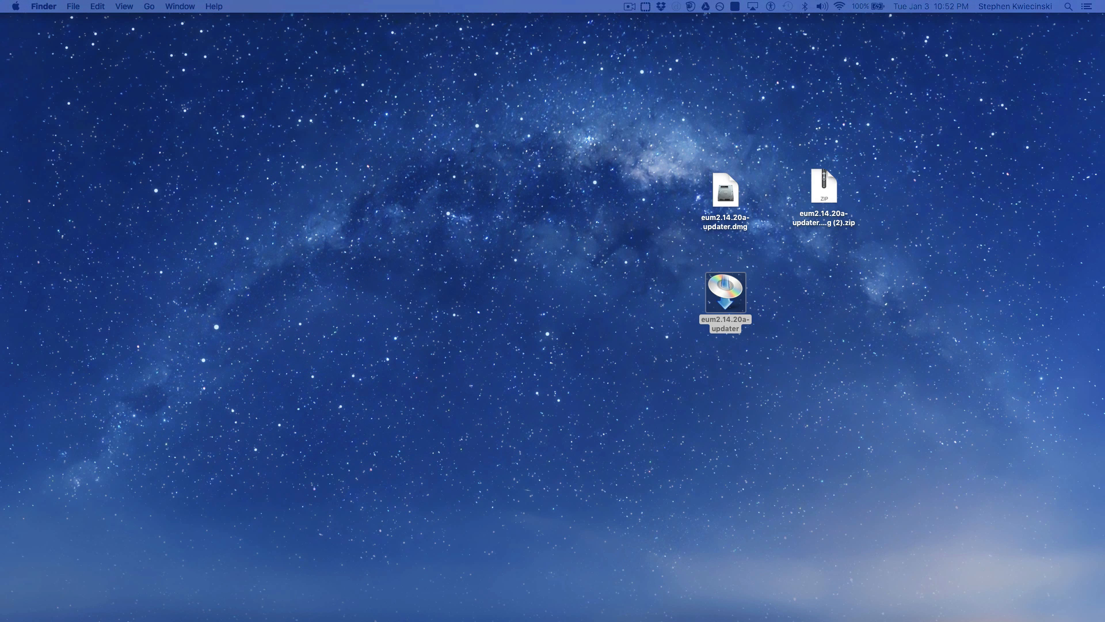
Switch to the Open Broadcaster Software page in the browser, download the Mac version, and open obs-0.16.2-installer.dmg
key("ctrl+Right")
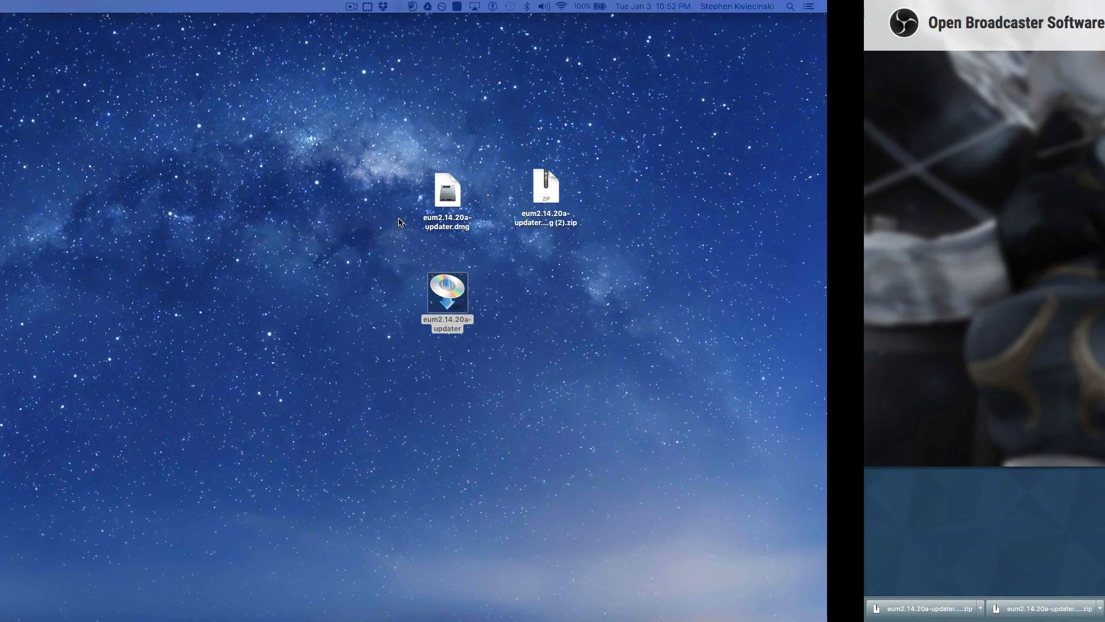
mouse_move(526, 2)
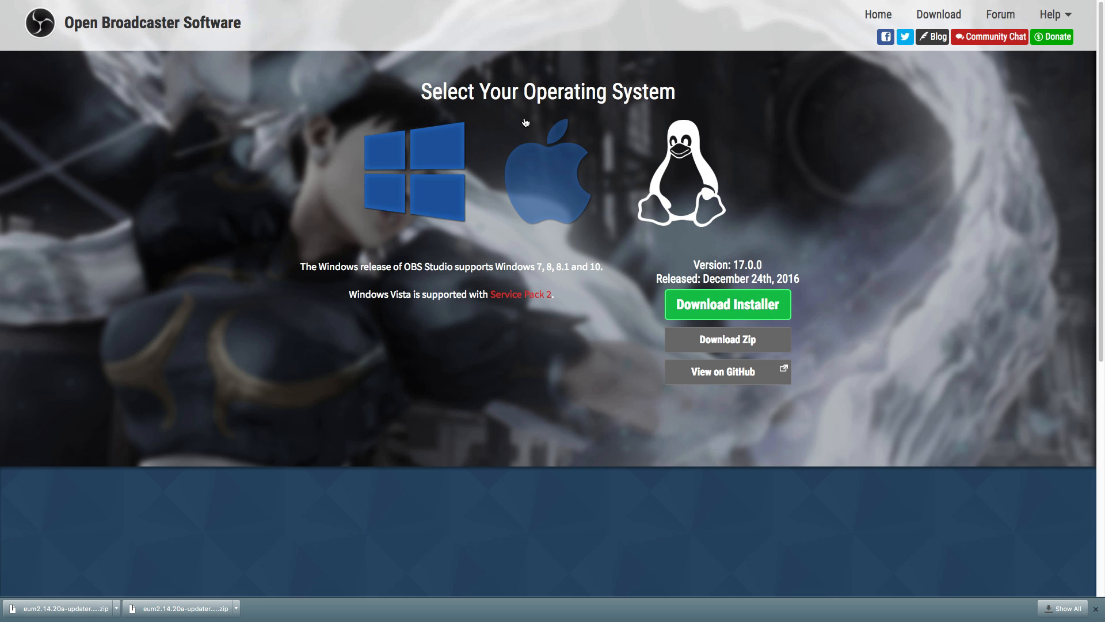
left_click(548, 188)
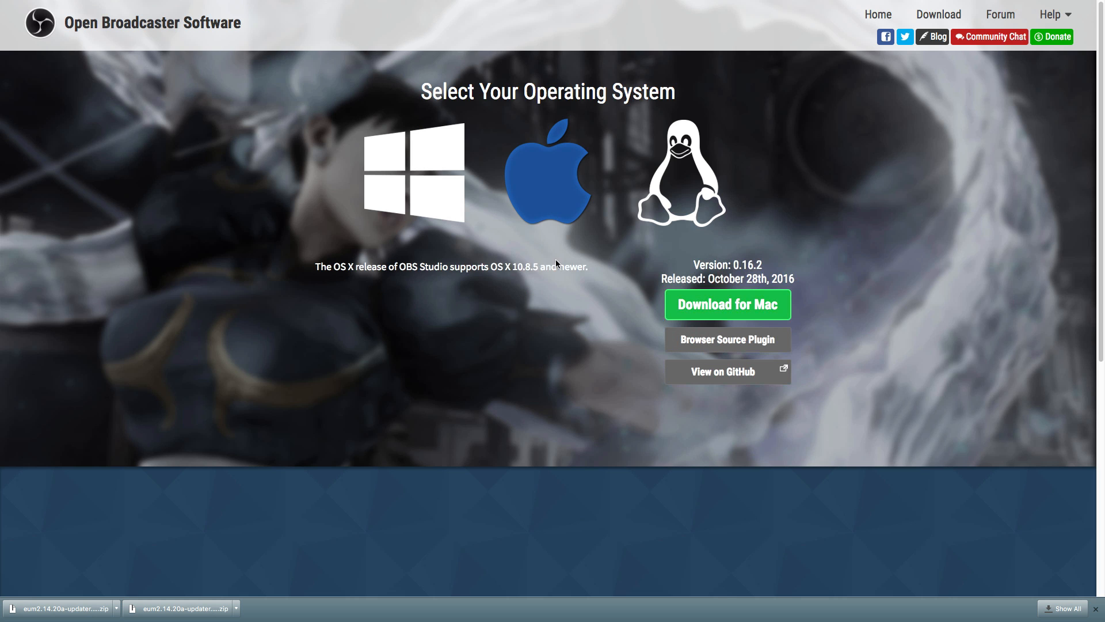
left_click(703, 311)
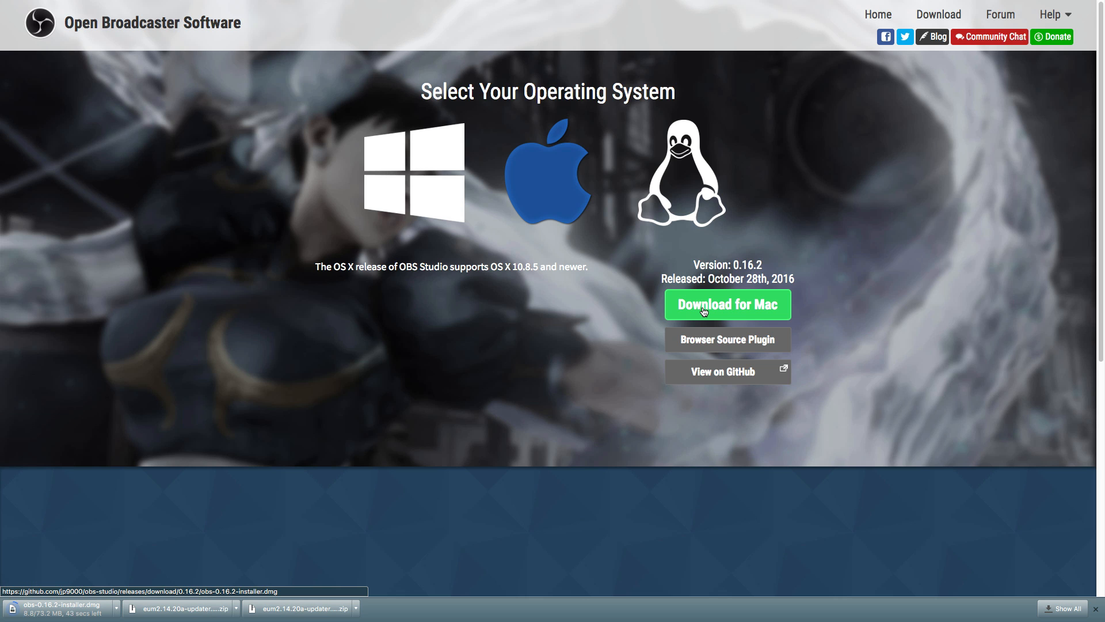
left_click(76, 609)
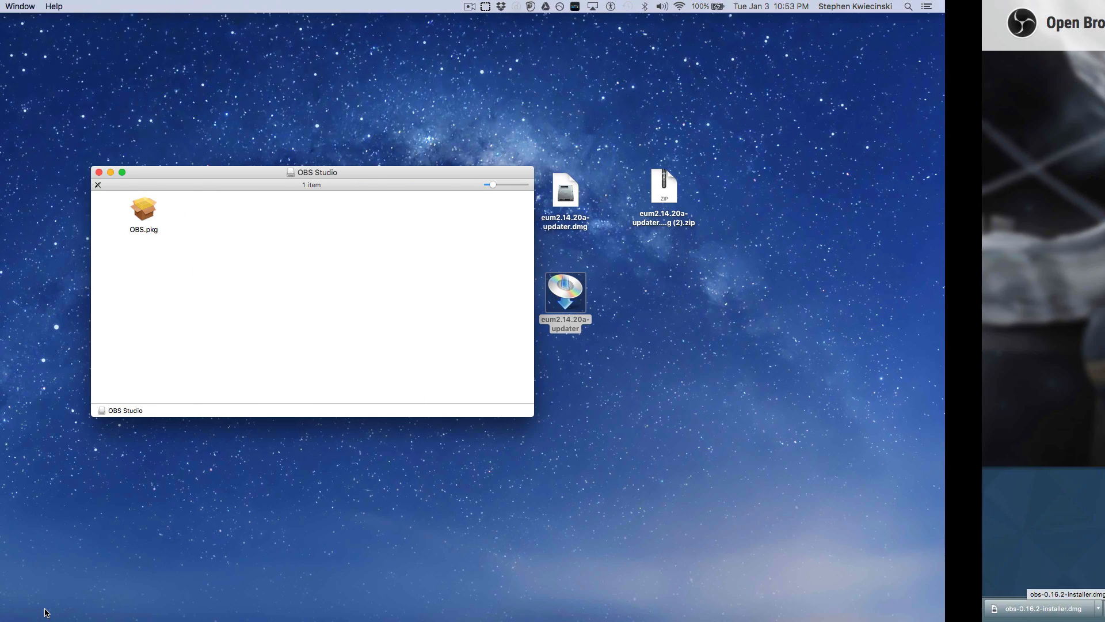
Launch OBS.pkg and advance the installer past the introduction and release notes to the installation type
left_click(306, 214)
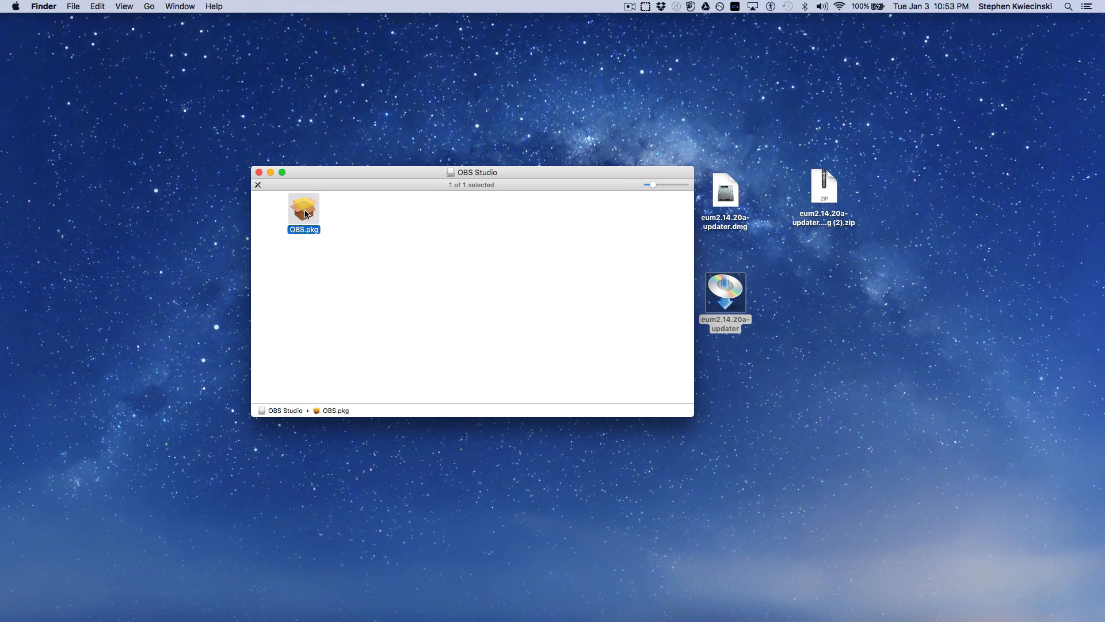
double_click(306, 214)
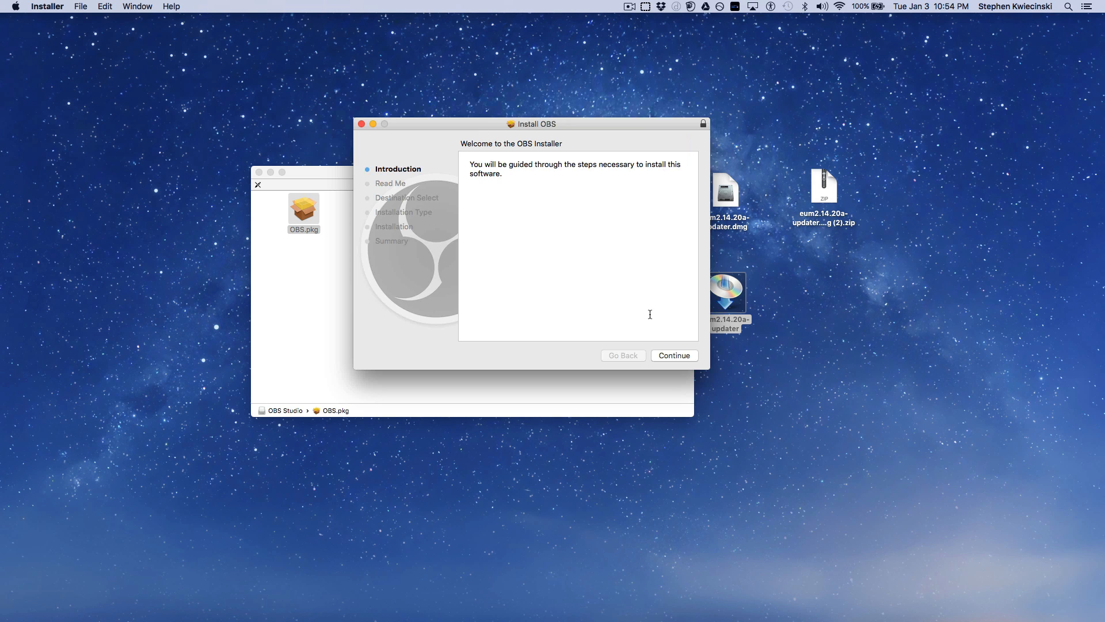
left_click(676, 356)
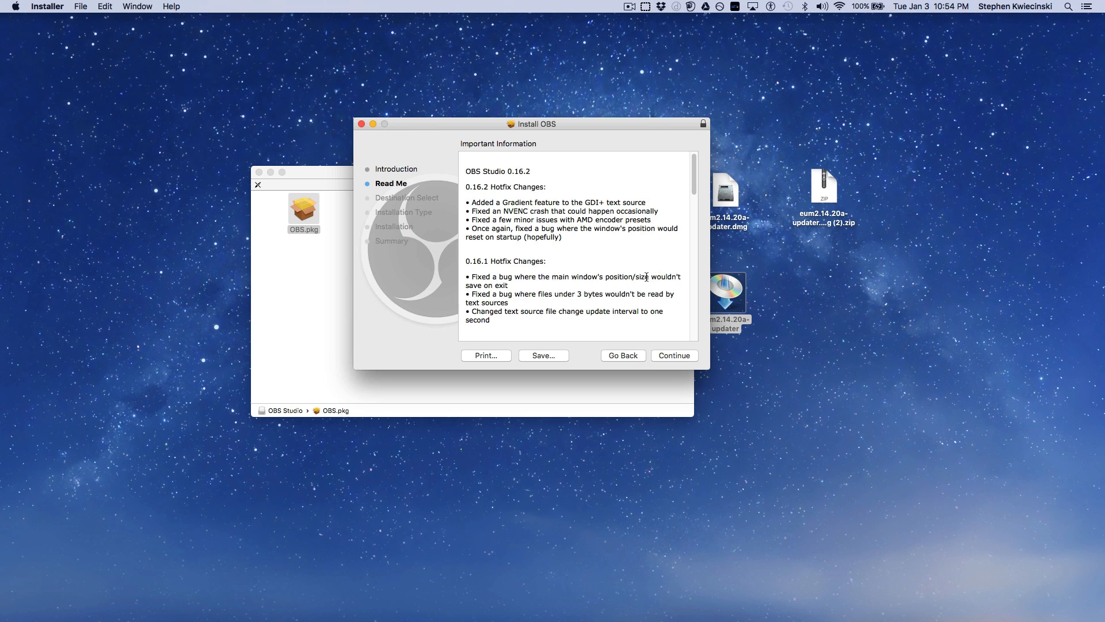
scroll(647, 277, "down", 10)
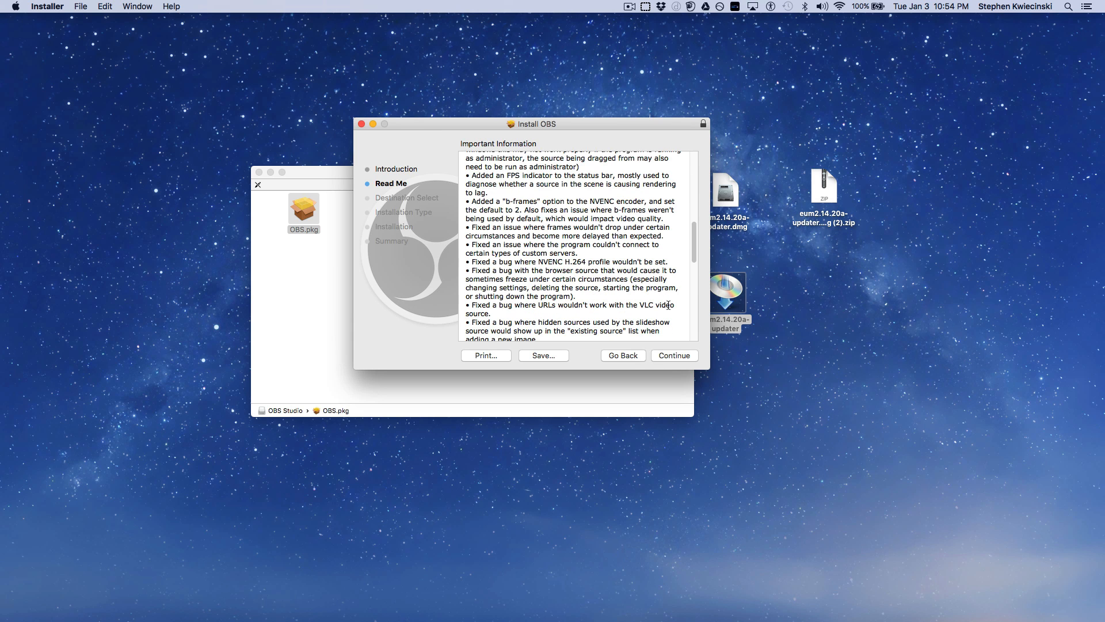
left_click(679, 357)
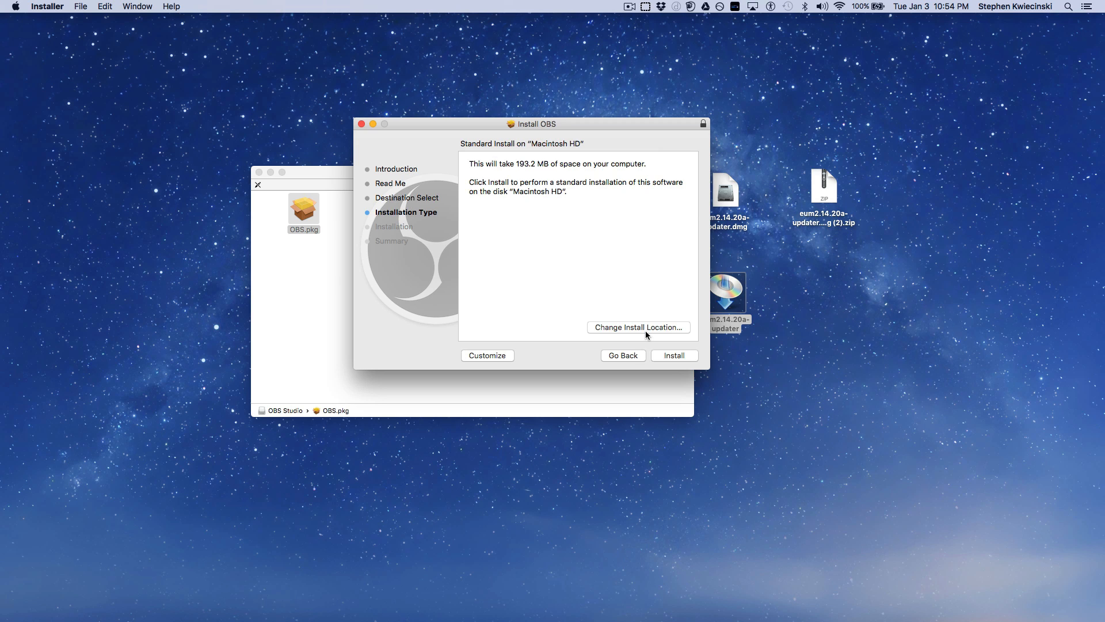
Perform the standard OBS installation on Macintosh HD, authorize it with the account password, and close the installer
left_click(672, 356)
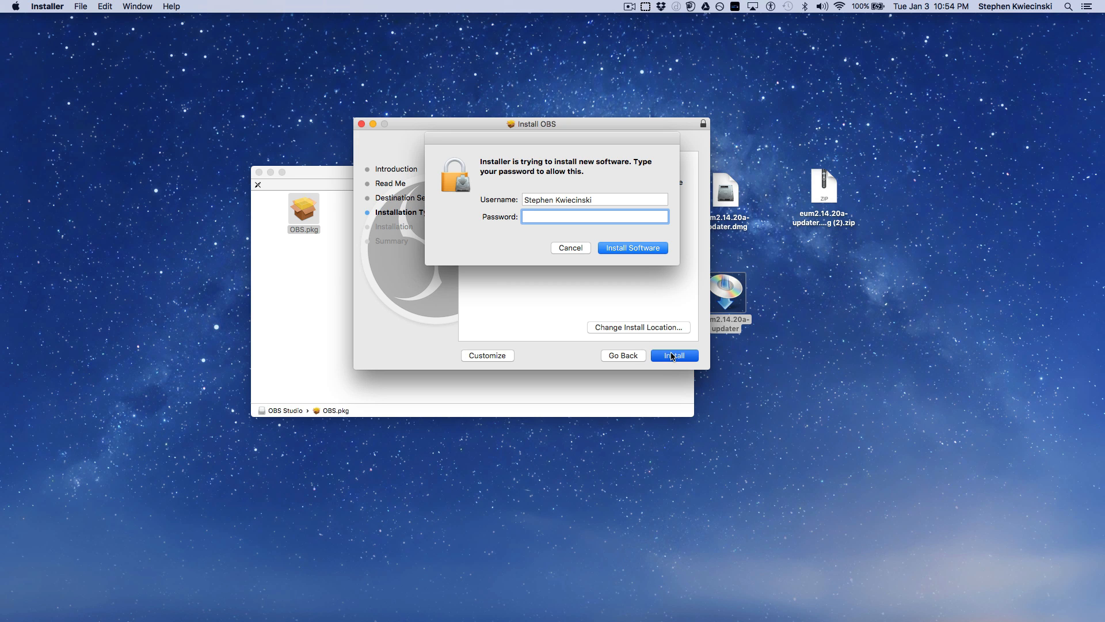
type("••••••••")
key("Return")
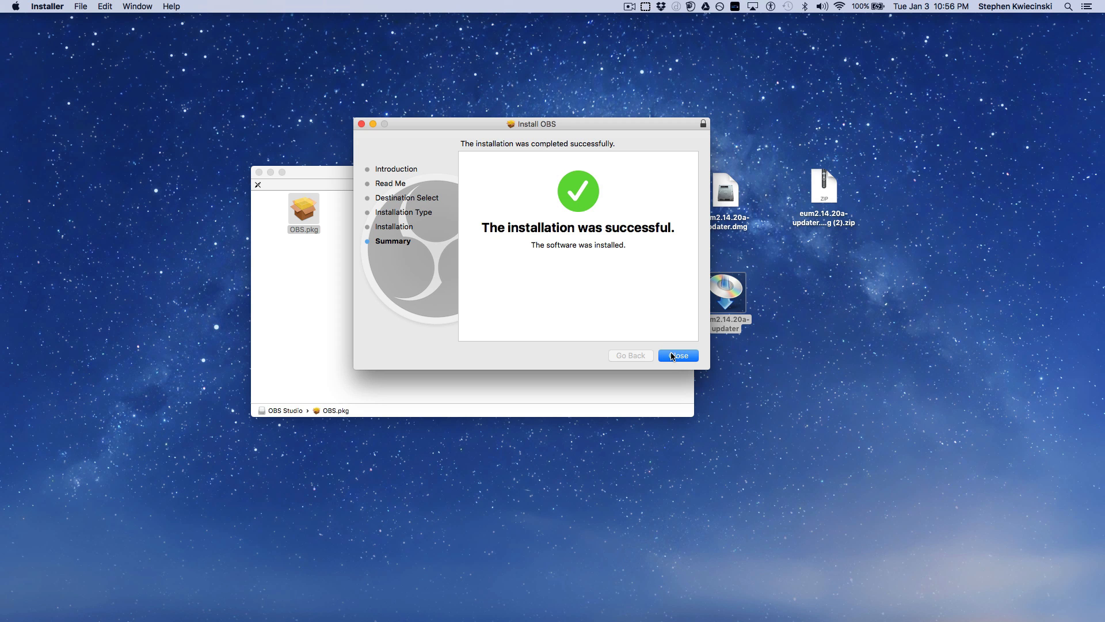
left_click(687, 361)
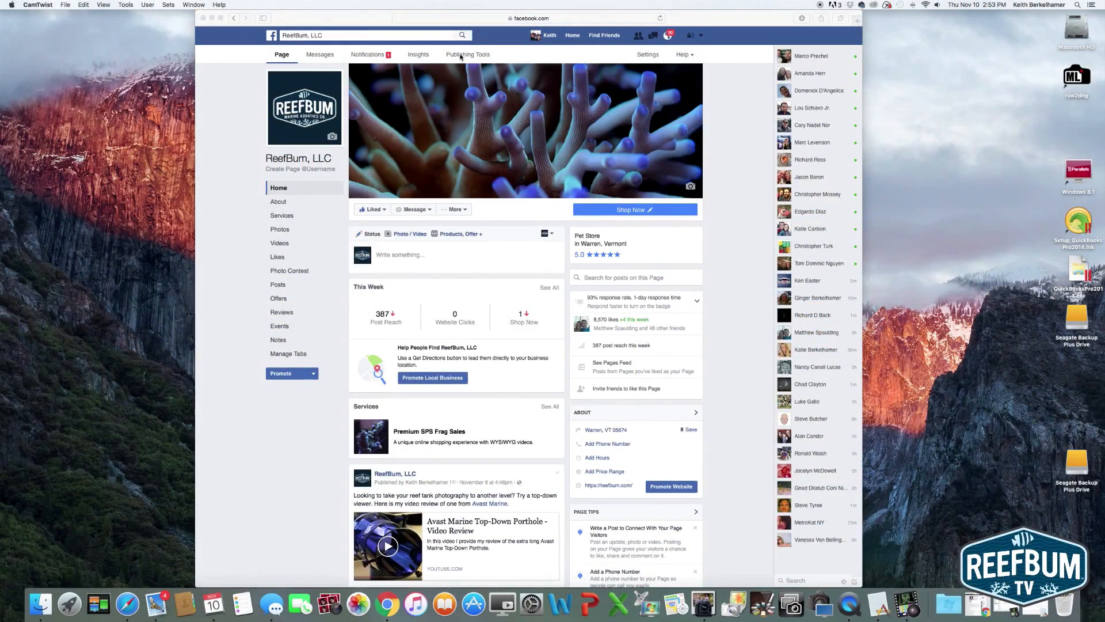
Open the Video Library in the ReefBum, LLC page's Publishing Tools and start creating a live video
left_click(461, 58)
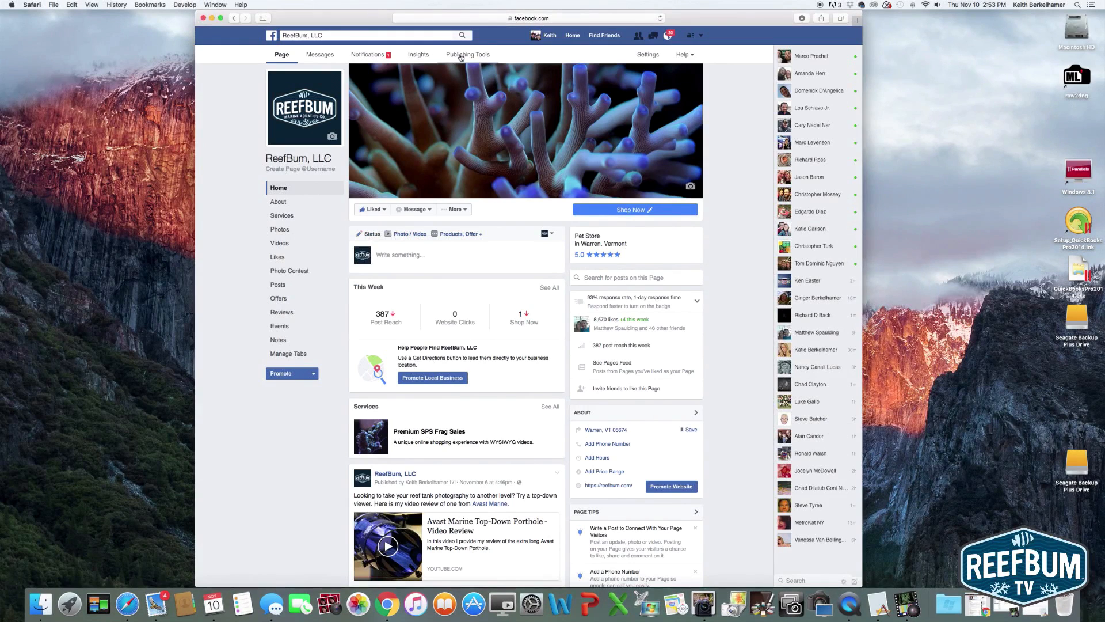
left_click(461, 58)
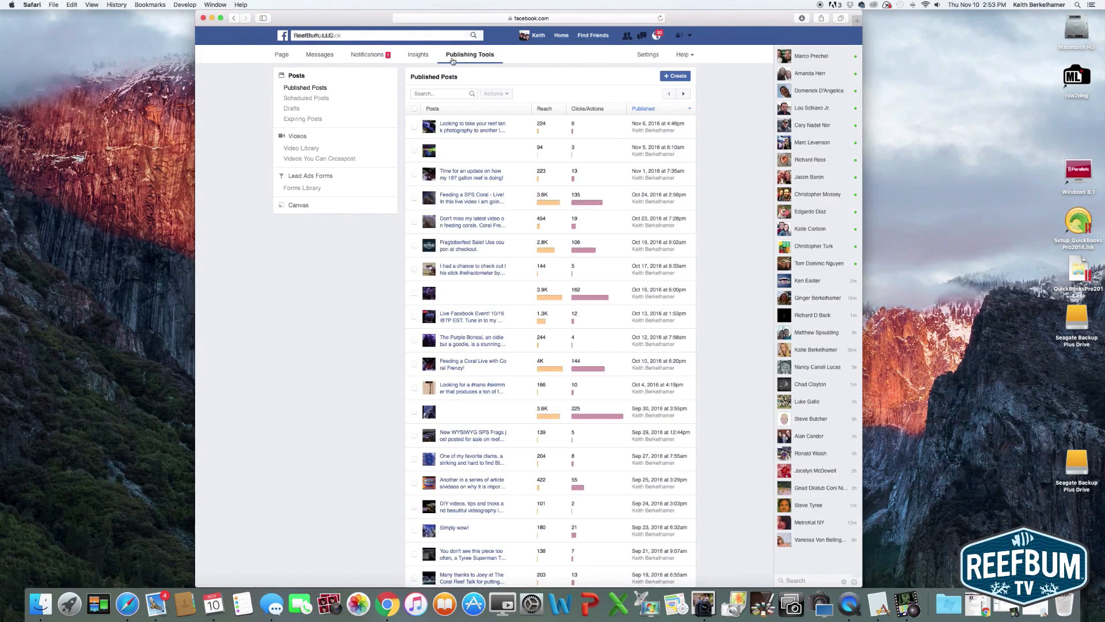
left_click(299, 137)
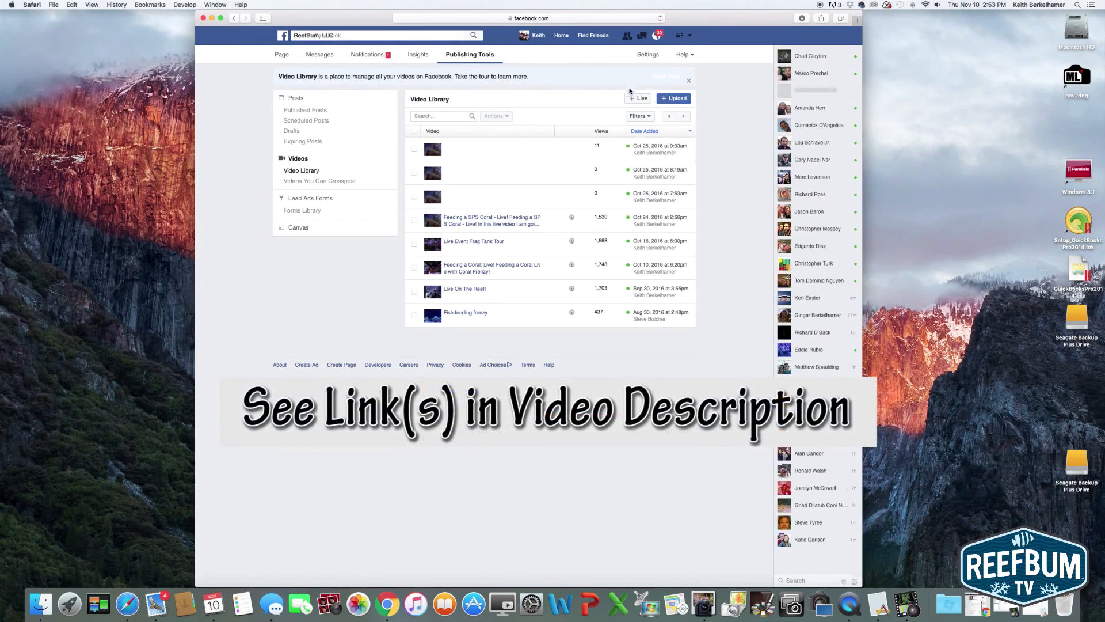
left_click(638, 98)
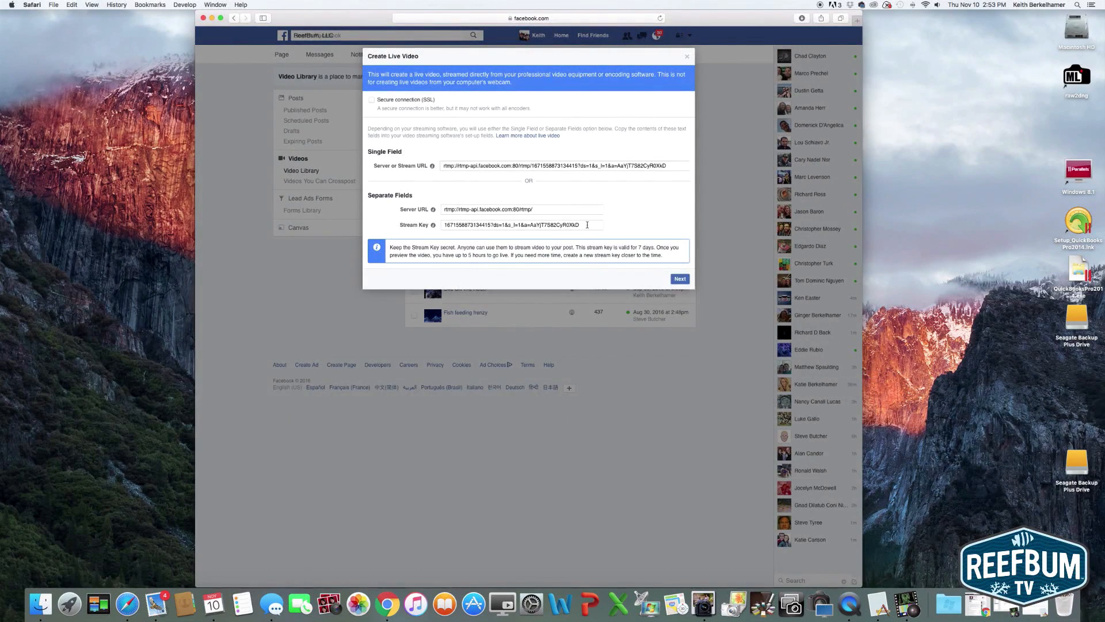
Copy the whole stream key from the separate fields of the Create Live Video dialog
left_click_drag(580, 225, 442, 226)
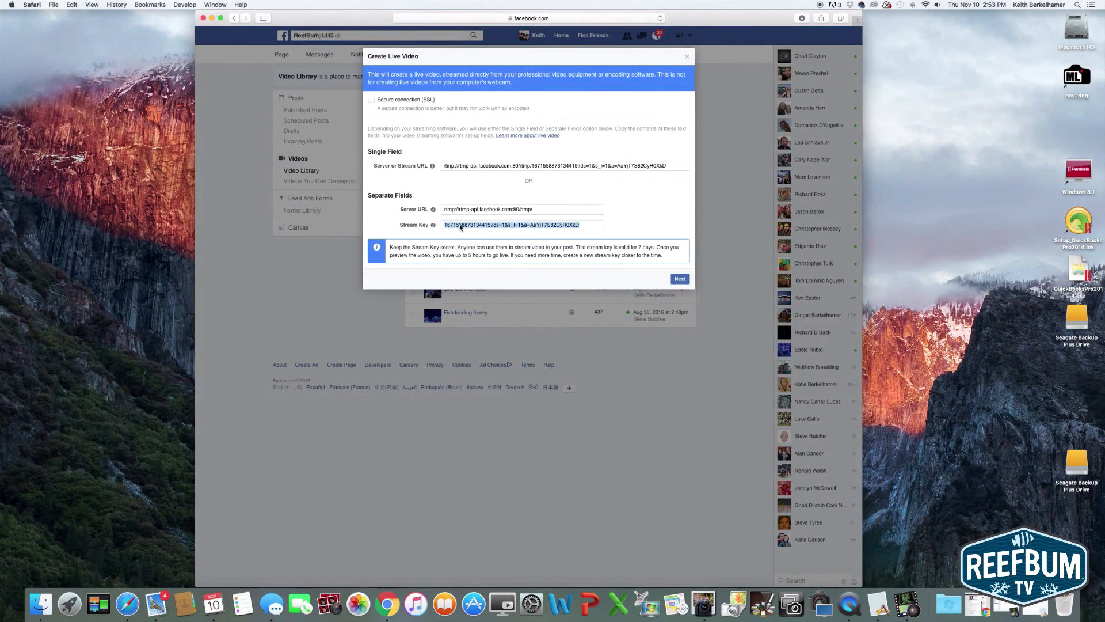
right_click(460, 225)
left_click(475, 259)
Switch to OBS by launching it and open its Stream settings
left_click(69, 603)
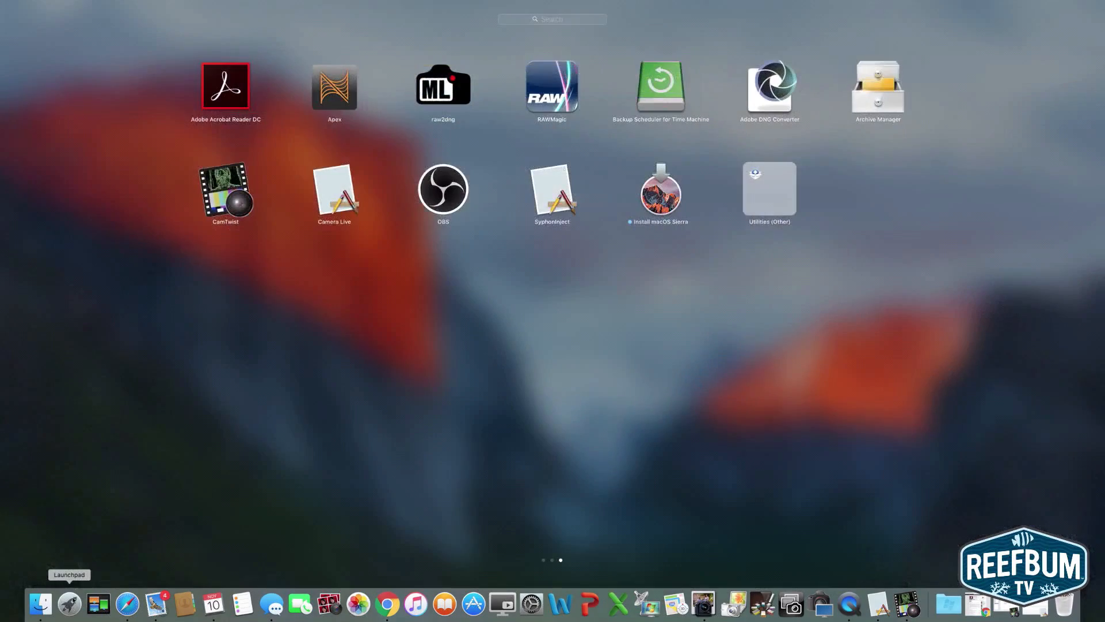
left_click(439, 186)
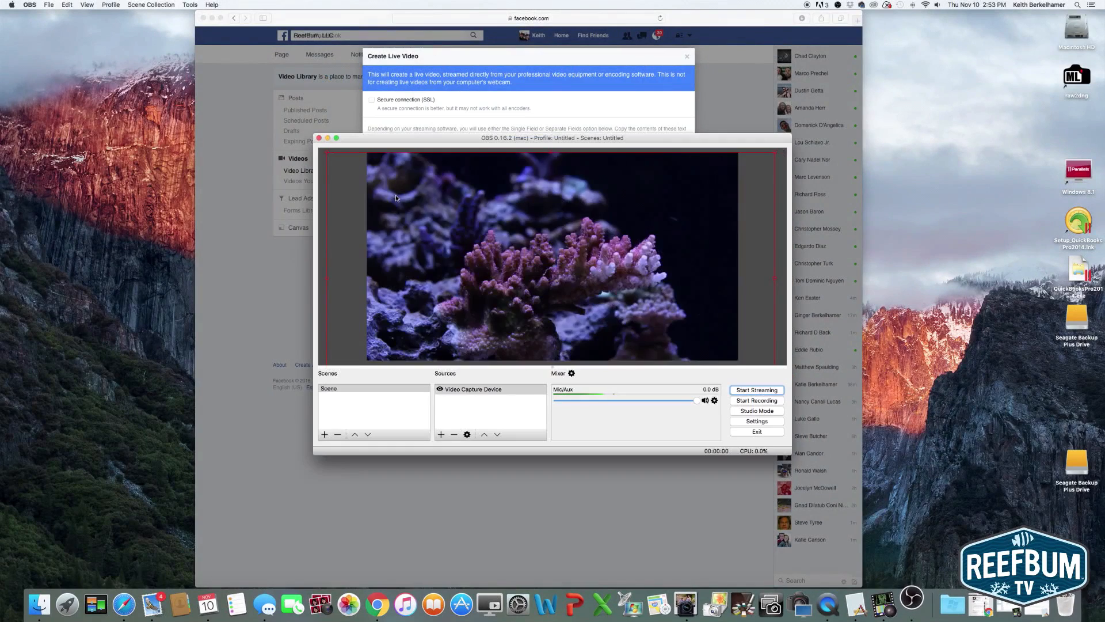
left_click(749, 422)
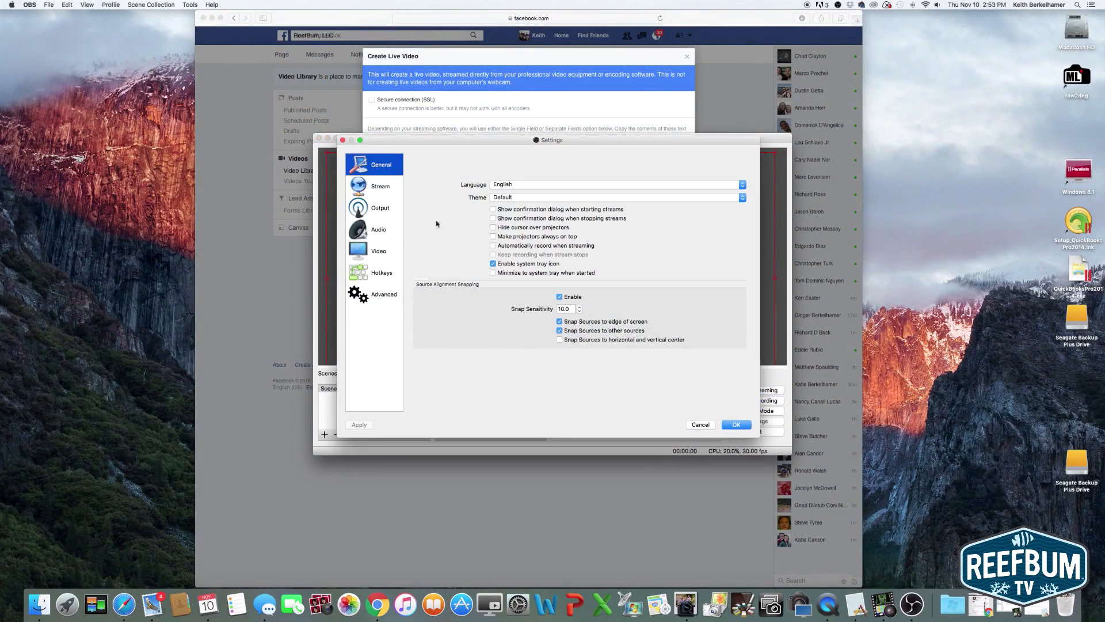
left_click(380, 190)
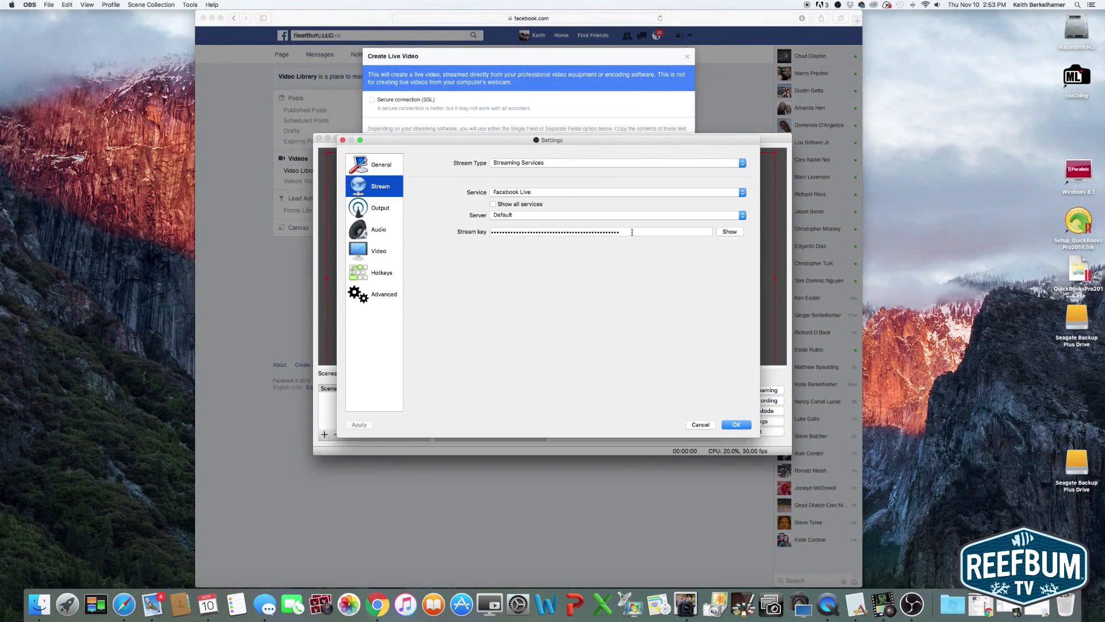
Clear the existing stream key and paste the copied Facebook stream key in its place
left_click_drag(632, 232, 437, 232)
key("BackSpace")
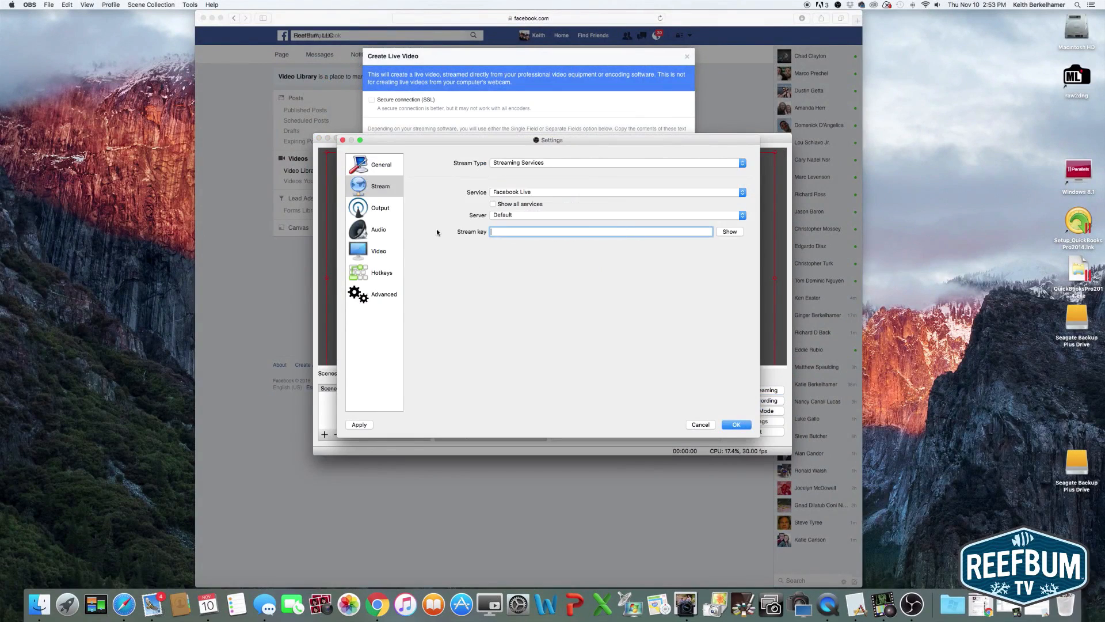
right_click(502, 230)
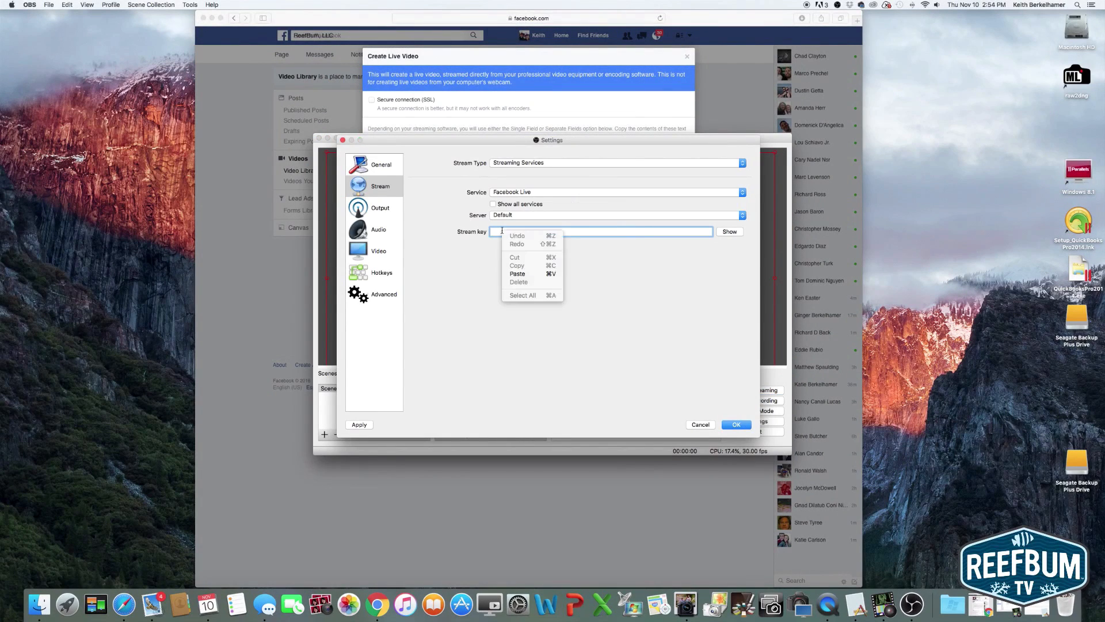
left_click(518, 274)
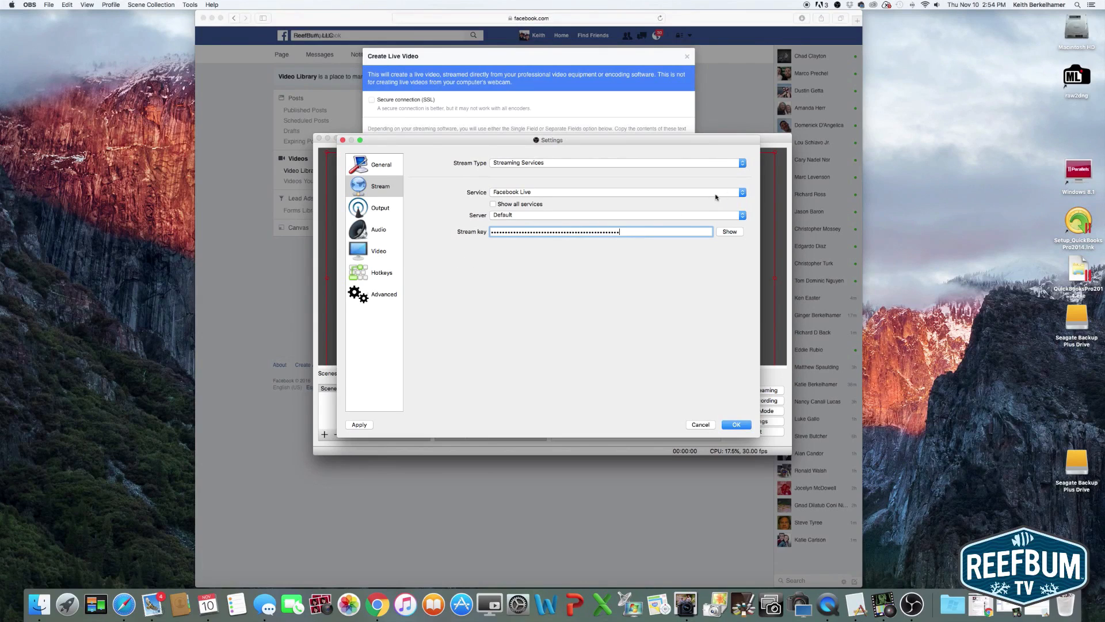
Save the settings with Facebook Live as the streaming service and start streaming
left_click(742, 192)
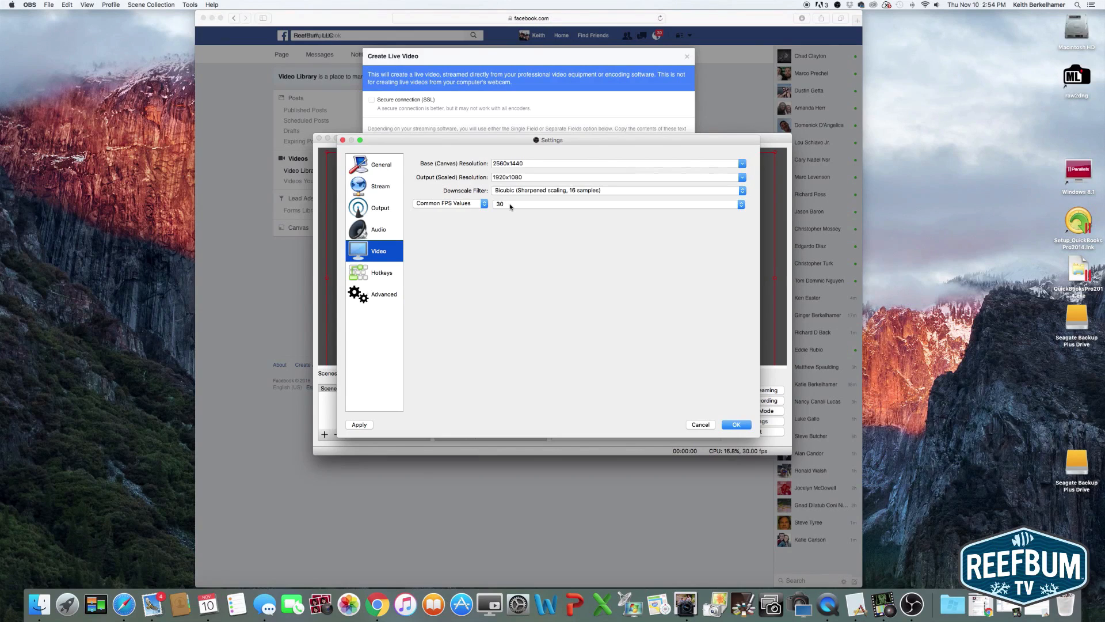
left_click(712, 424)
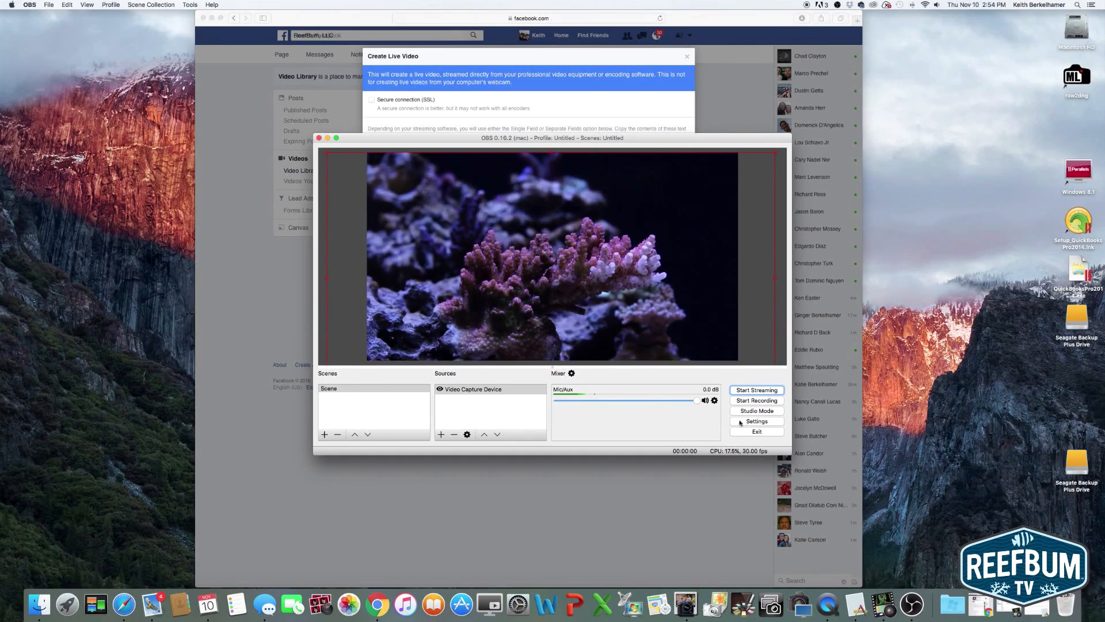
left_click(756, 391)
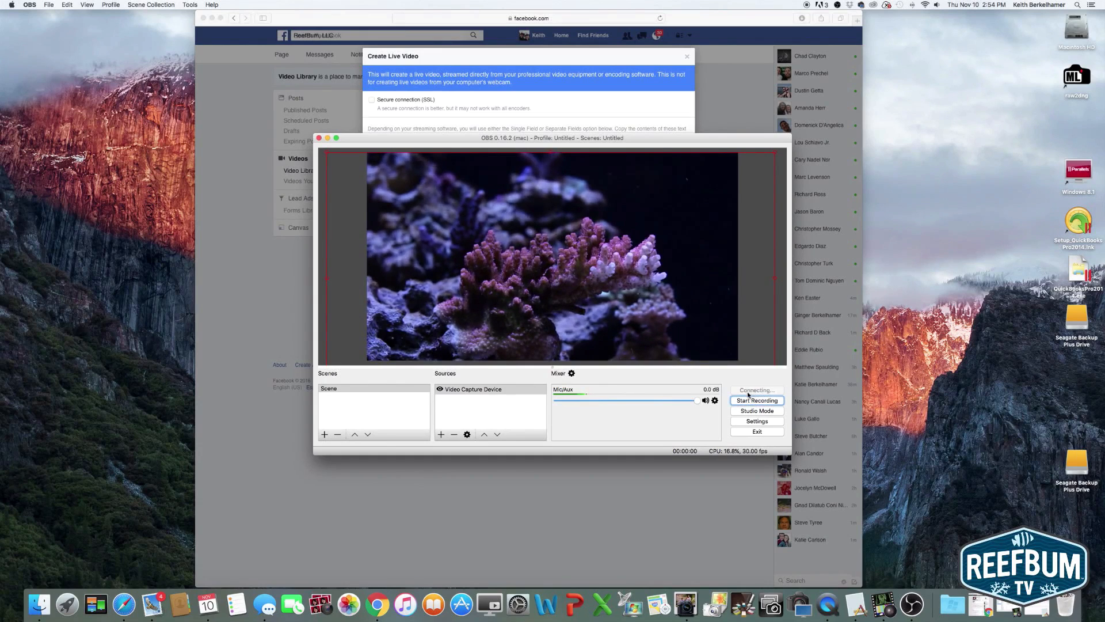
Switch to Safari and continue from the stream key page to the details page of Facebook's Create Live Video dialog
left_click(625, 113)
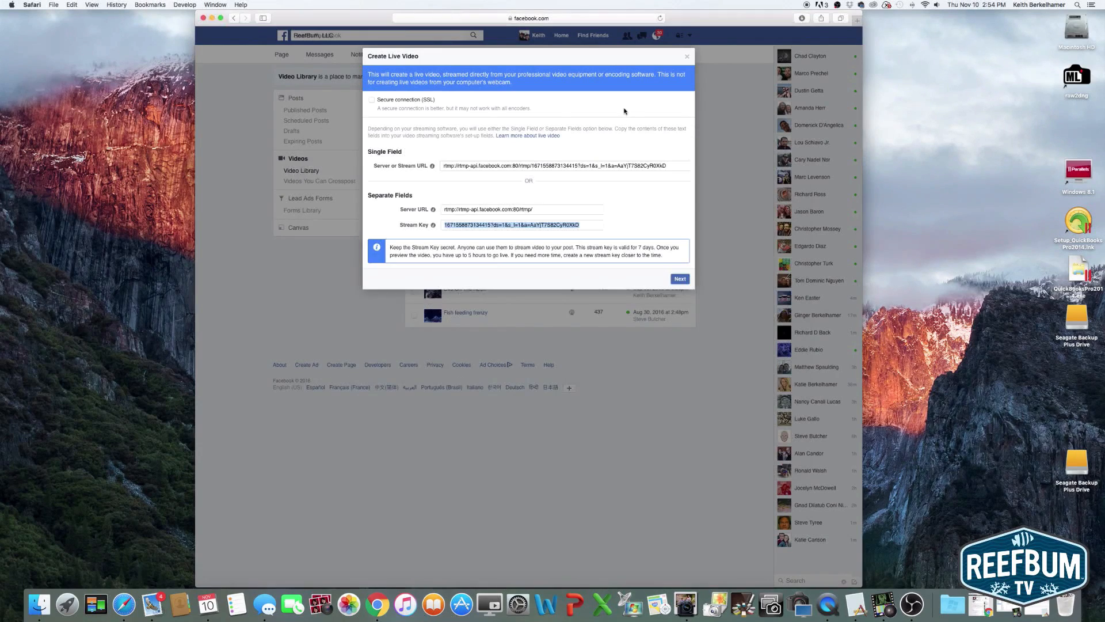
left_click(684, 281)
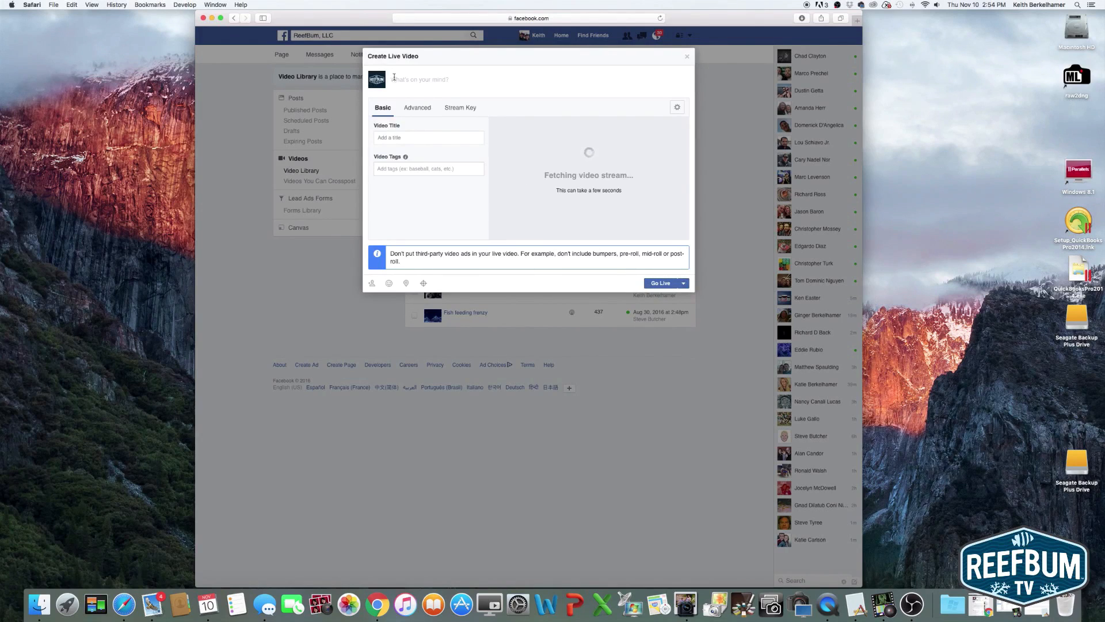
Write a post starting "A live stream of my ORA Red Planet", titled "My ORA Red Planet - Live" and tagged "ORA Red Planet"
type("A live ")
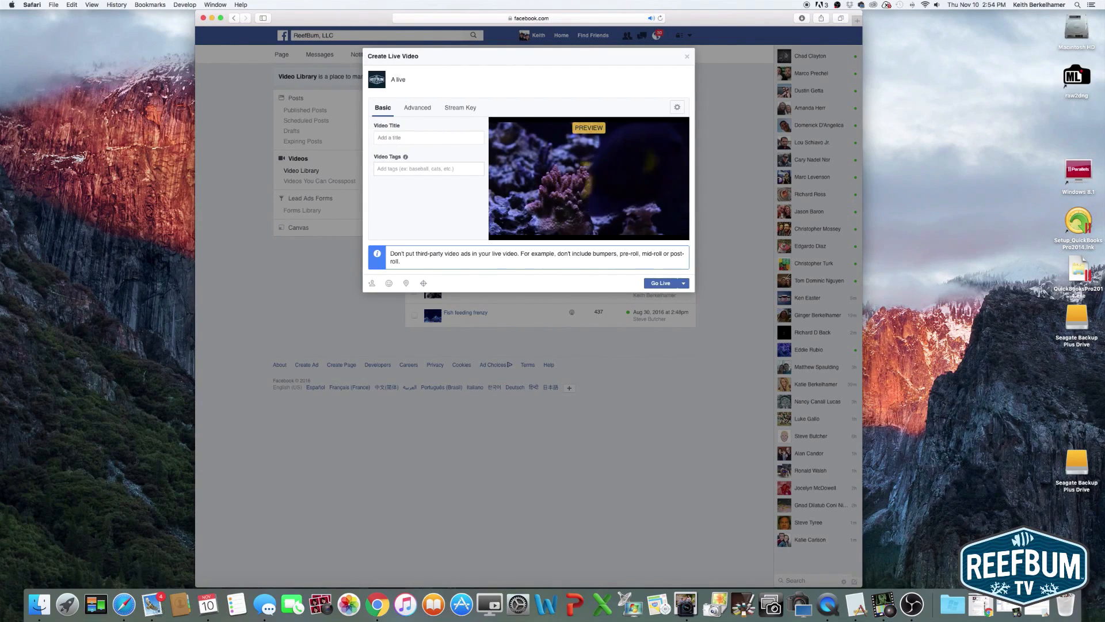
type("stream")
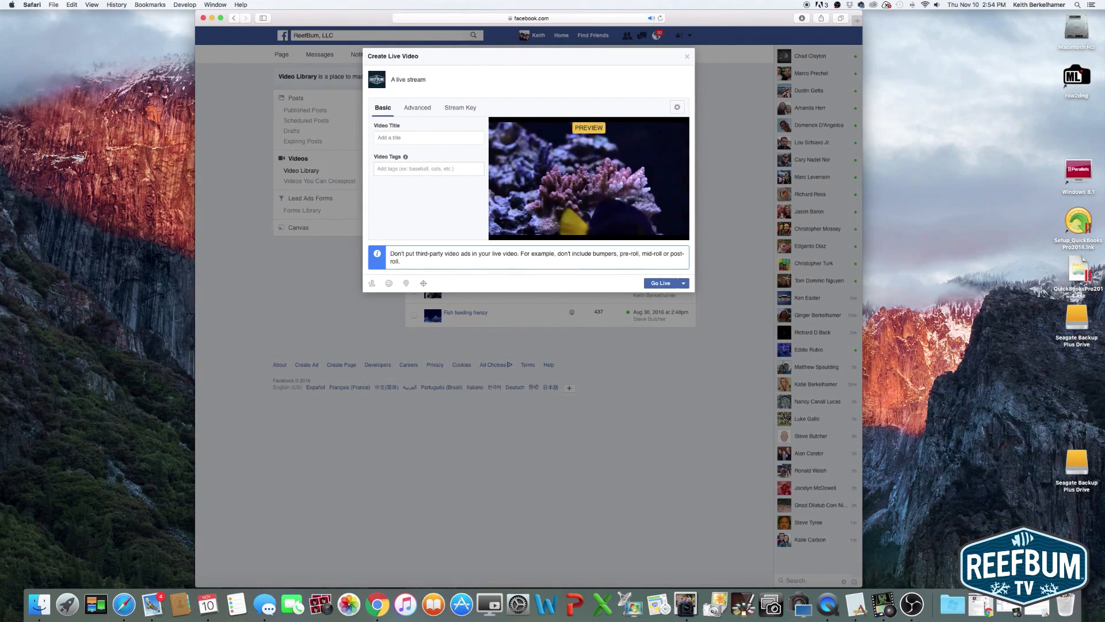
type(" of my")
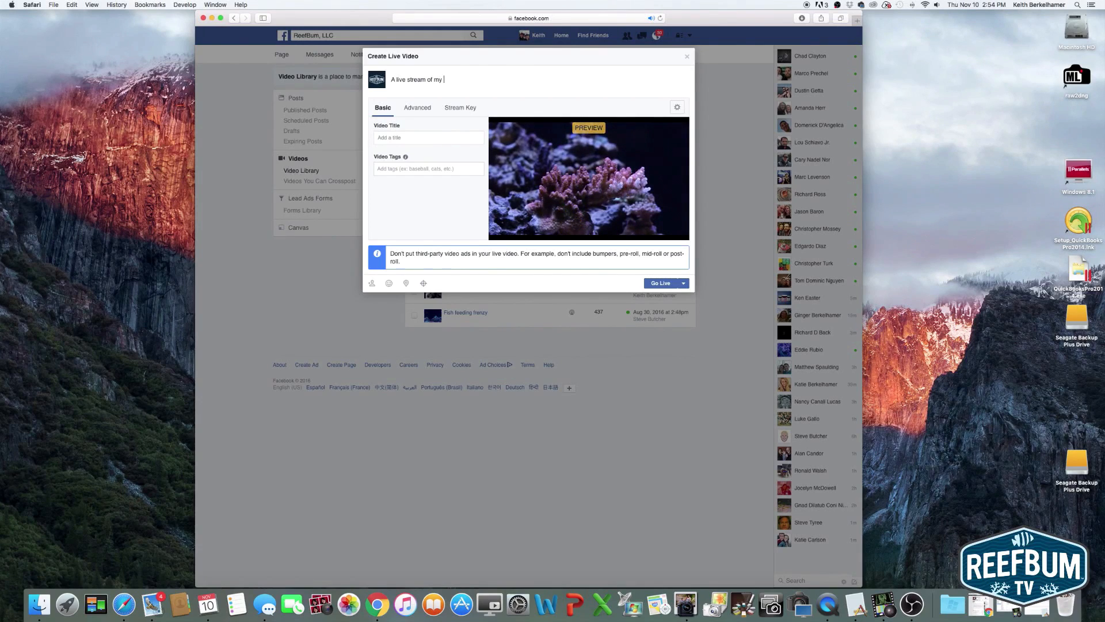
type(" ORA Re")
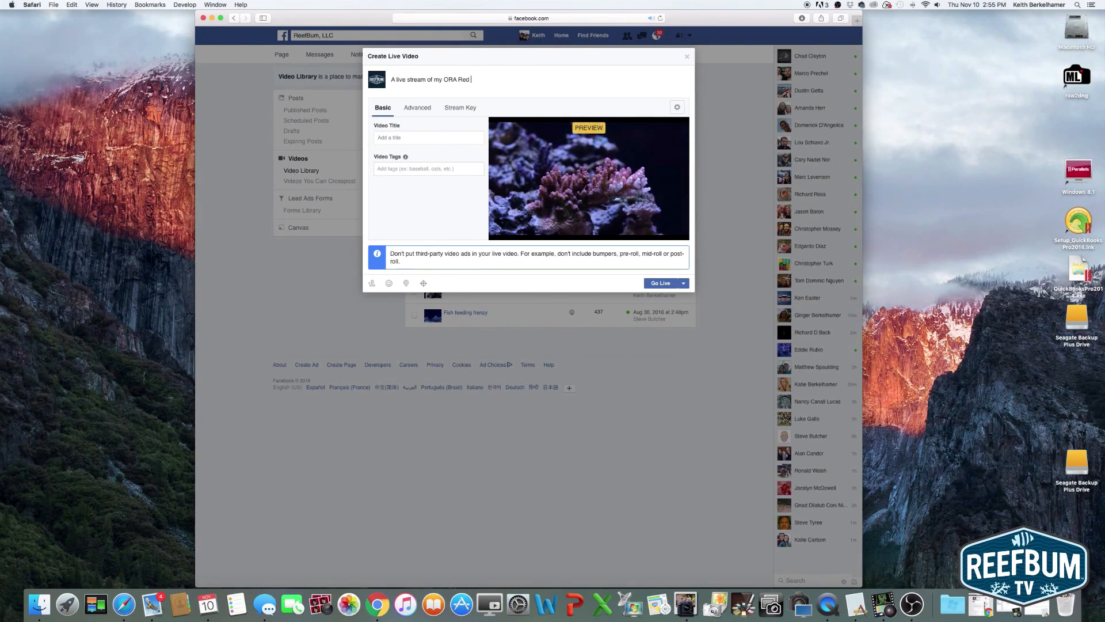
type("d")
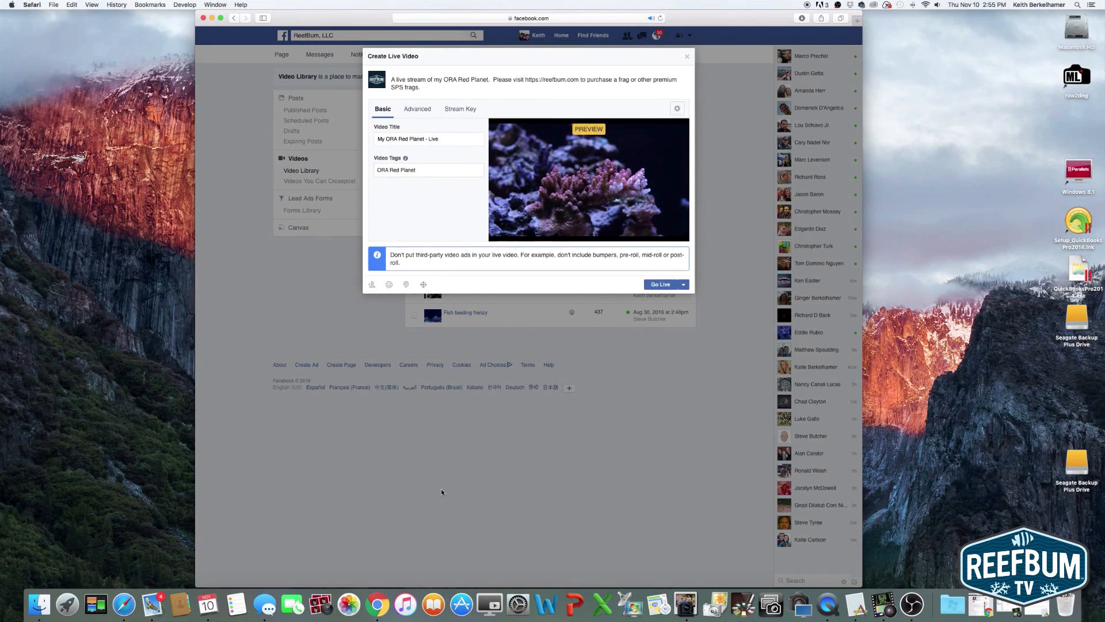
Adjust the Mac's sound volume and mute the output while the stream preview plays
key("XF86AudioLowerVolume")
key("XF86AudioRaiseVolume")
key("XF86AudioRaiseVolume")
key("XF86AudioRaiseVolume")
key("XF86AudioRaiseVolume")
key("XF86AudioRaiseVolume")
key("XF86AudioRaiseVolume")
key("XF86AudioRaiseVolume")
key("XF86AudioRaiseVolume")
key("XF86AudioRaiseVolume")
key("XF86AudioRaiseVolume")
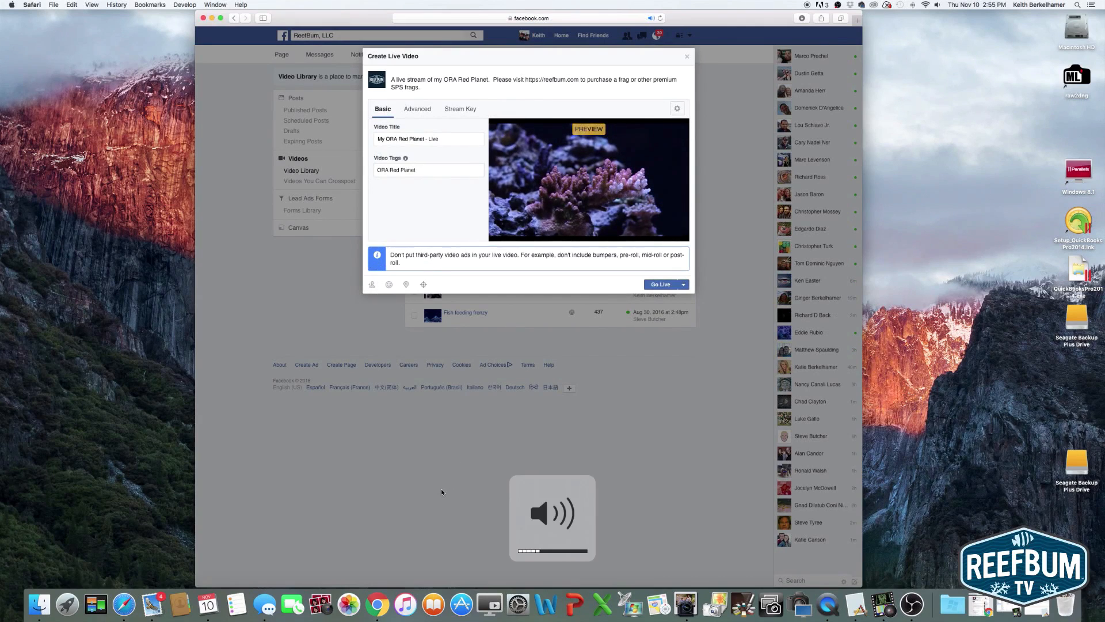
key("XF86AudioLowerVolume")
key("XF86AudioLowerVolume")
key("XF86AudioLowerVolume")
key("XF86AudioLowerVolume")
key("XF86AudioLowerVolume")
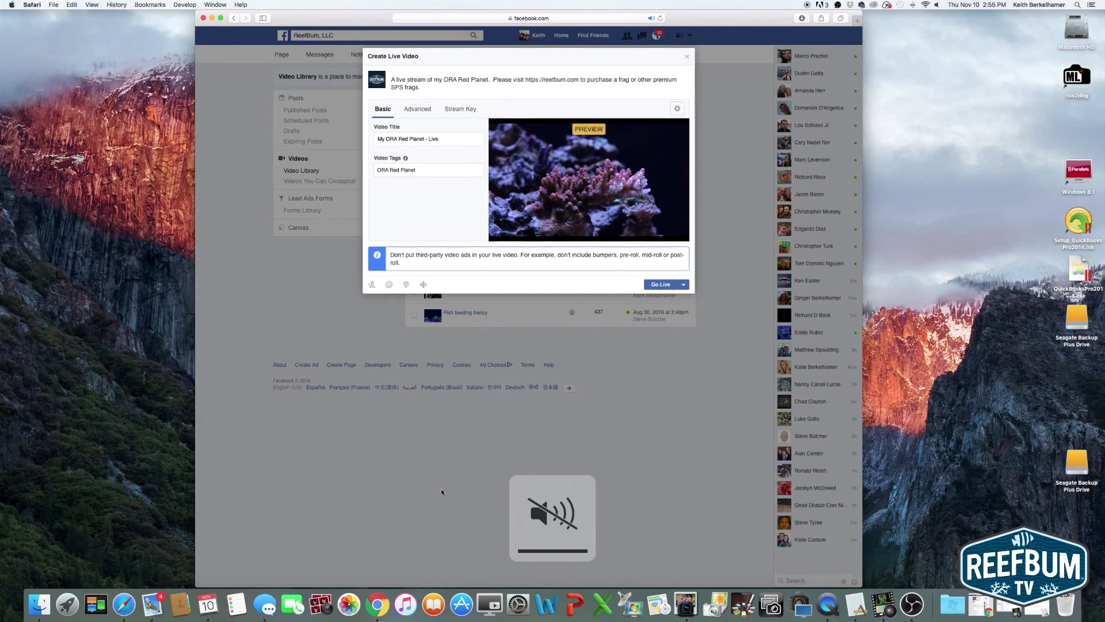
key("XF86AudioRaiseVolume")
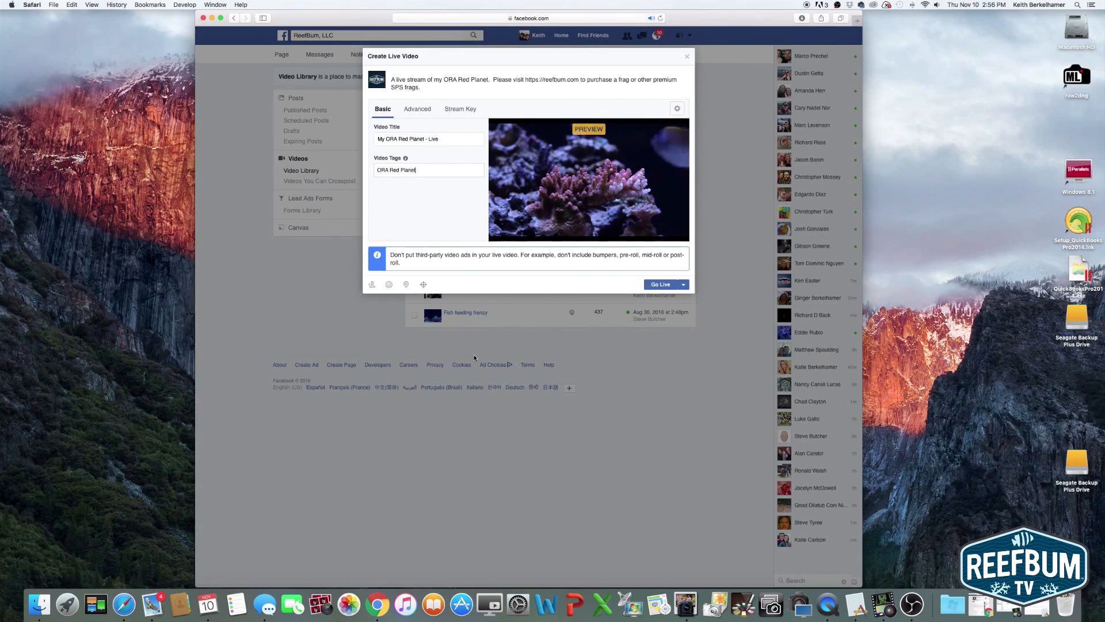
Go live on Facebook with the previewed coral stream
left_click(659, 284)
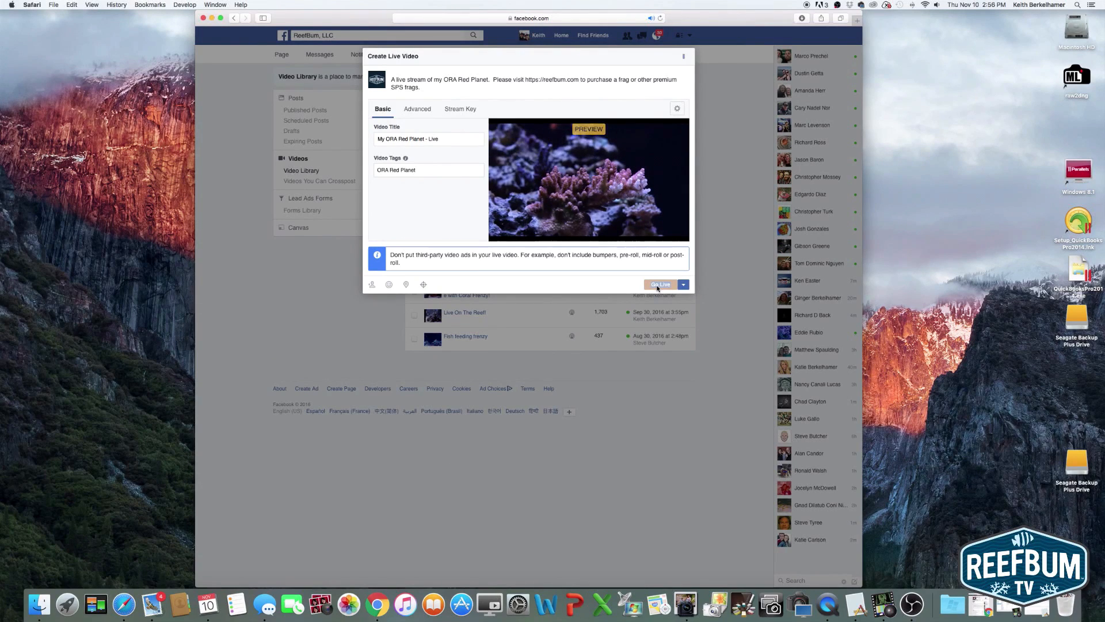
left_click(658, 286)
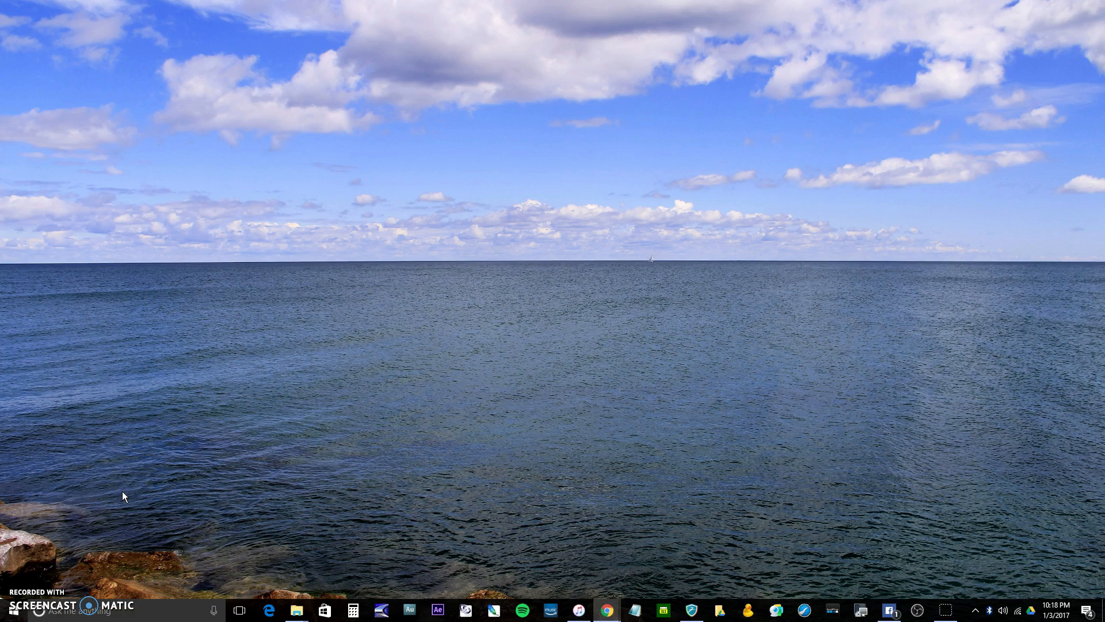
On the Windows desktop, open the CanonEOS241W disc in DVD RW Drive (F:) with File Explorer and run its setup program
left_click(17, 612)
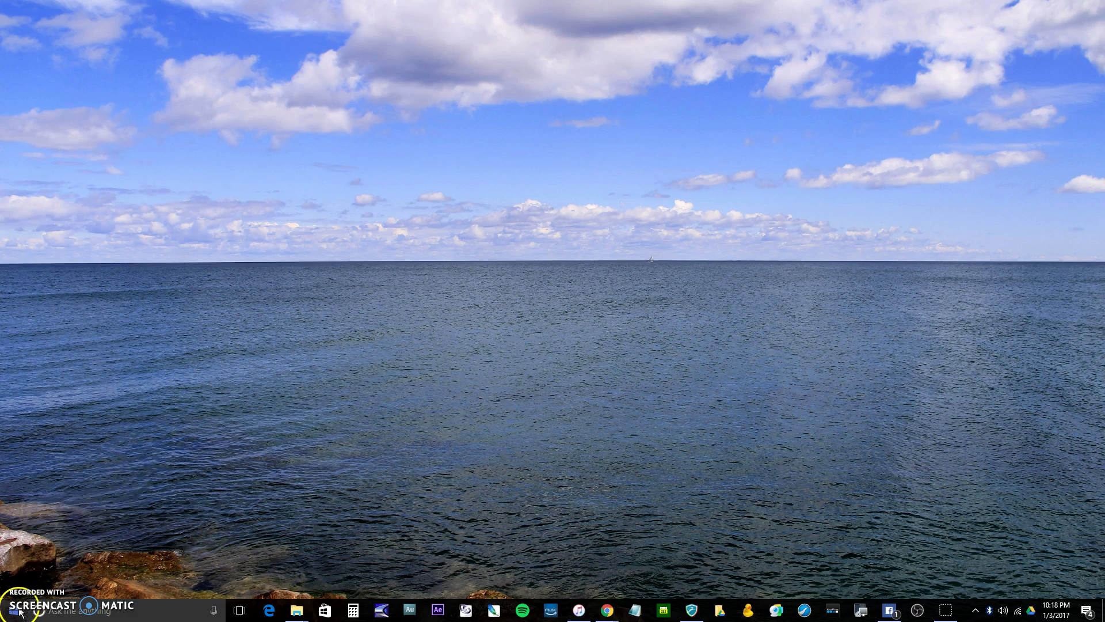
left_click(14, 529)
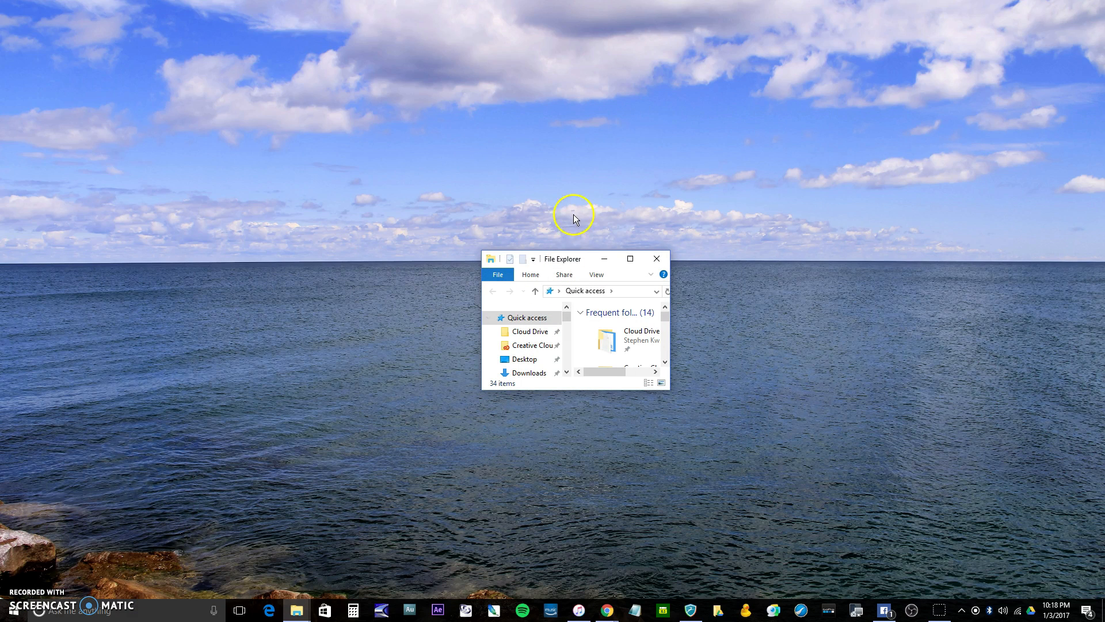
left_click_drag(583, 251, 574, 113)
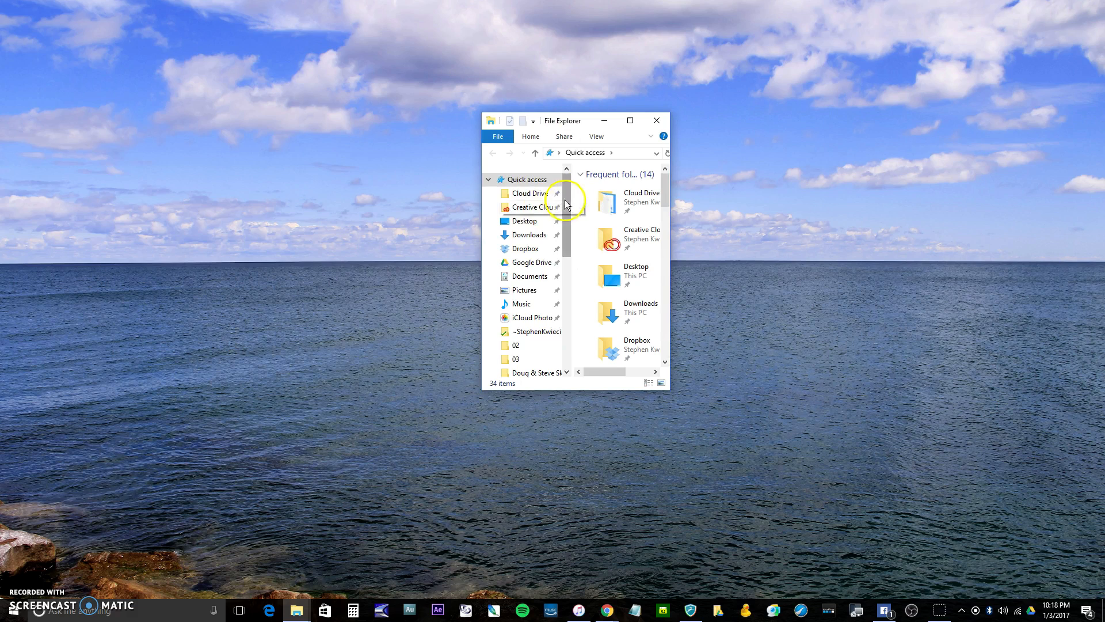
left_click_drag(564, 199, 562, 319)
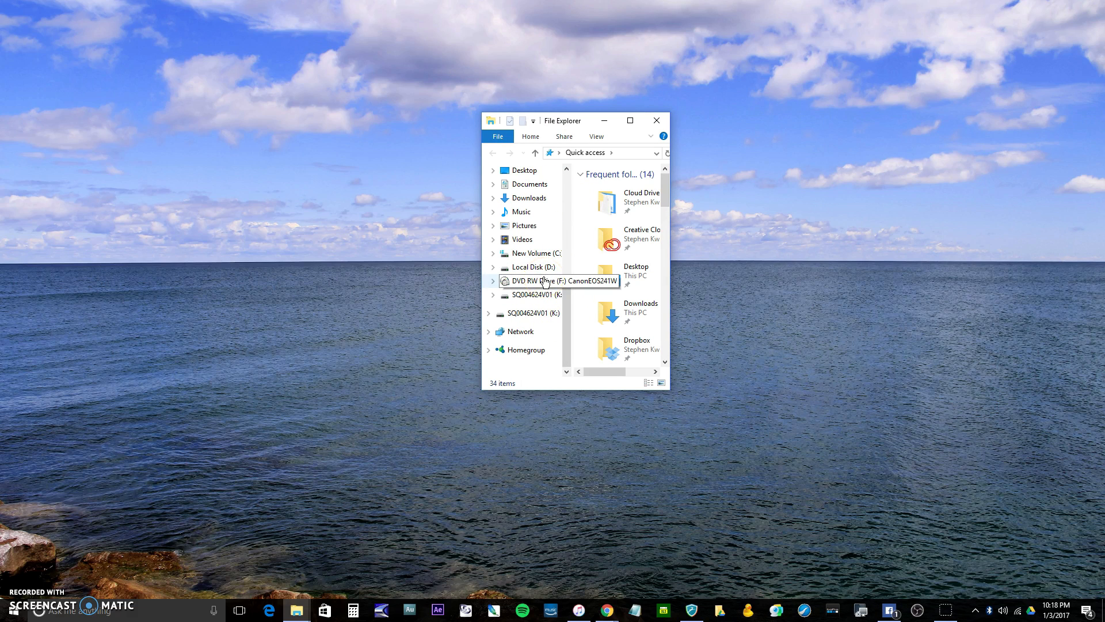
left_click(545, 282)
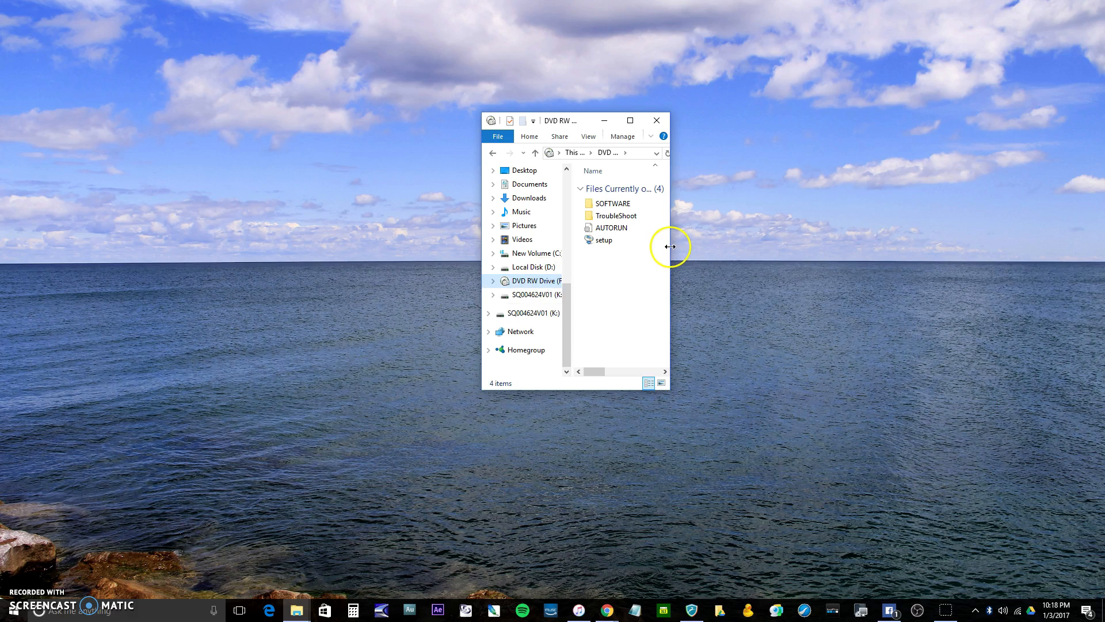
left_click_drag(670, 247, 788, 242)
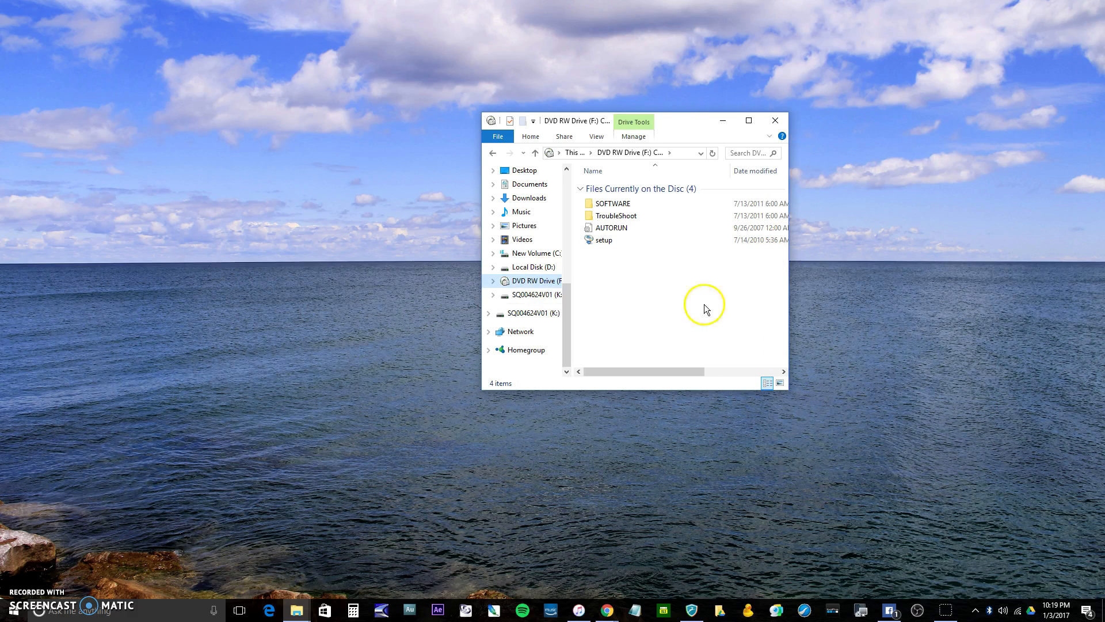
double_click(602, 244)
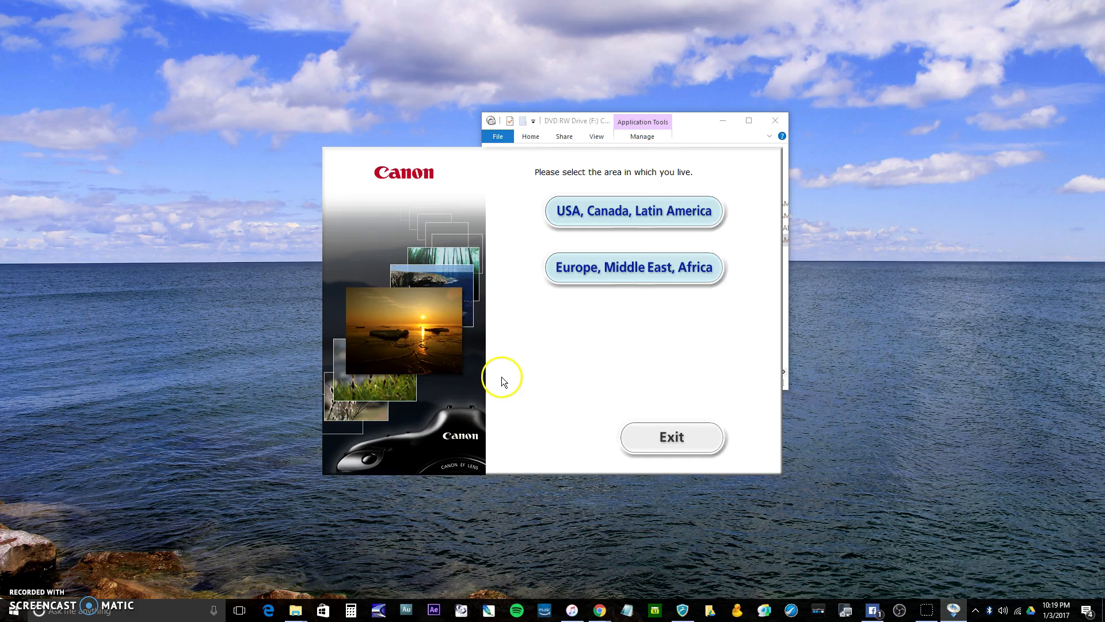
Choose USA, Canada, Latin America as the area and start a custom installation of the EOS Digital Solution Disk software
left_click(652, 212)
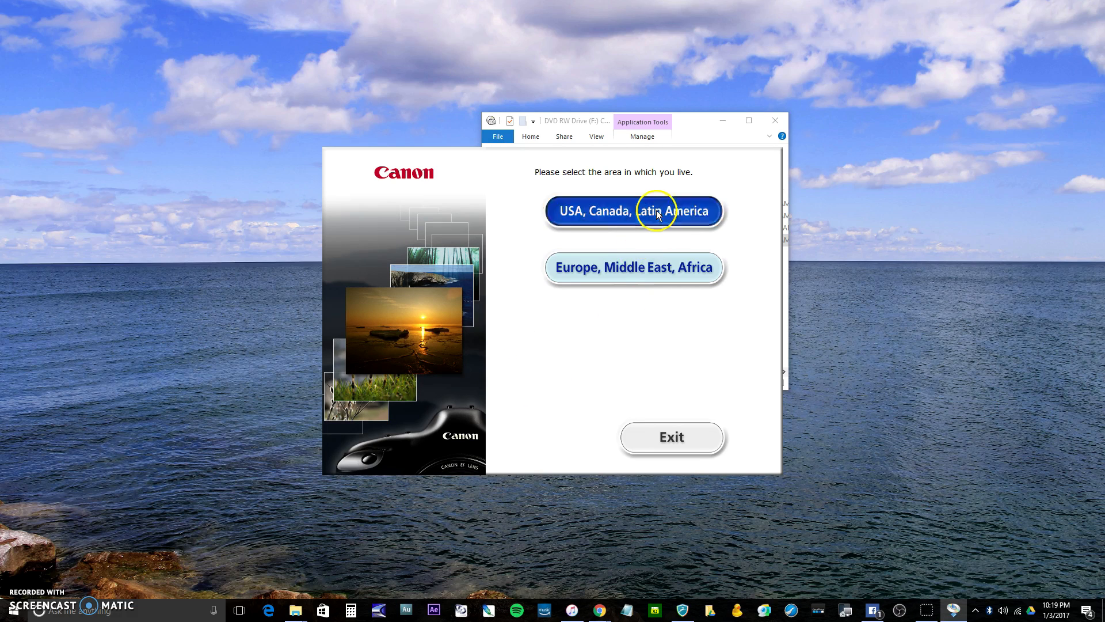
left_click(708, 447)
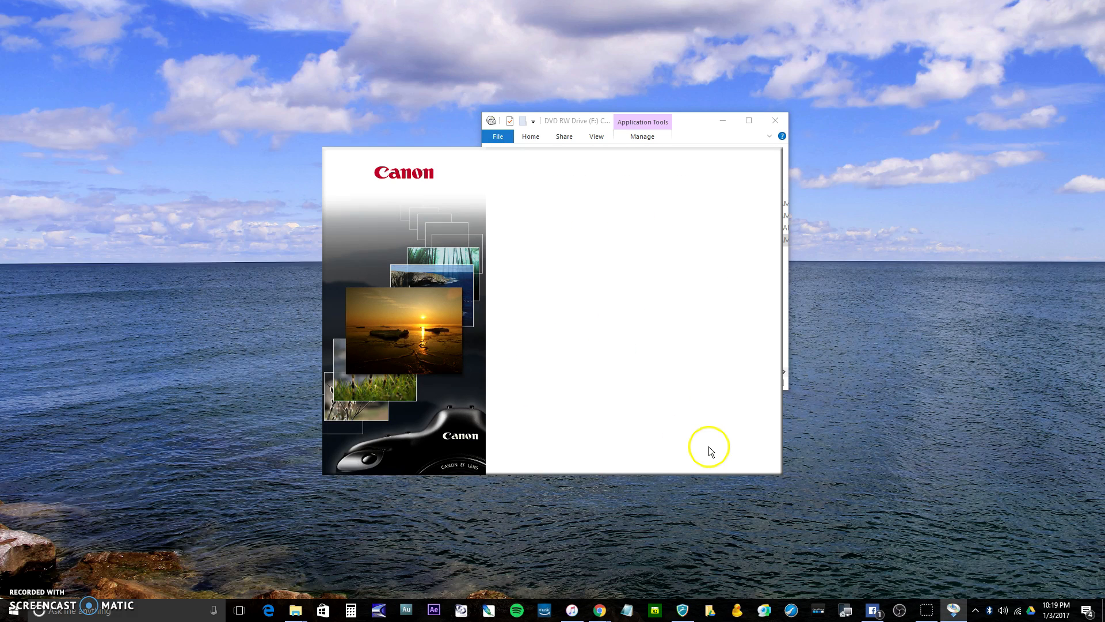
left_click(629, 239)
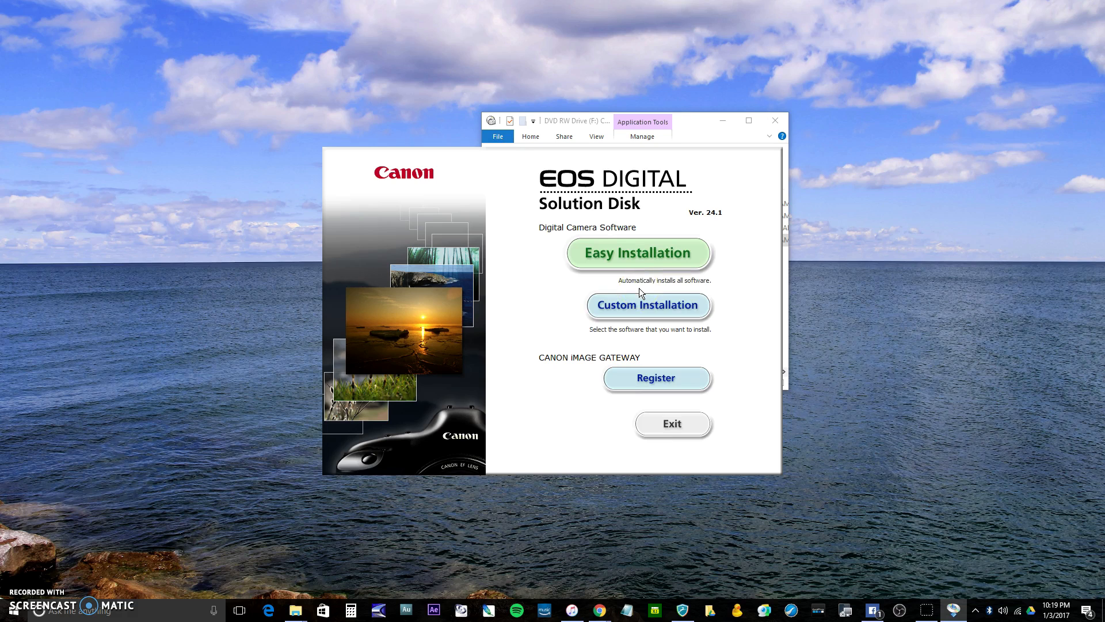
left_click(647, 309)
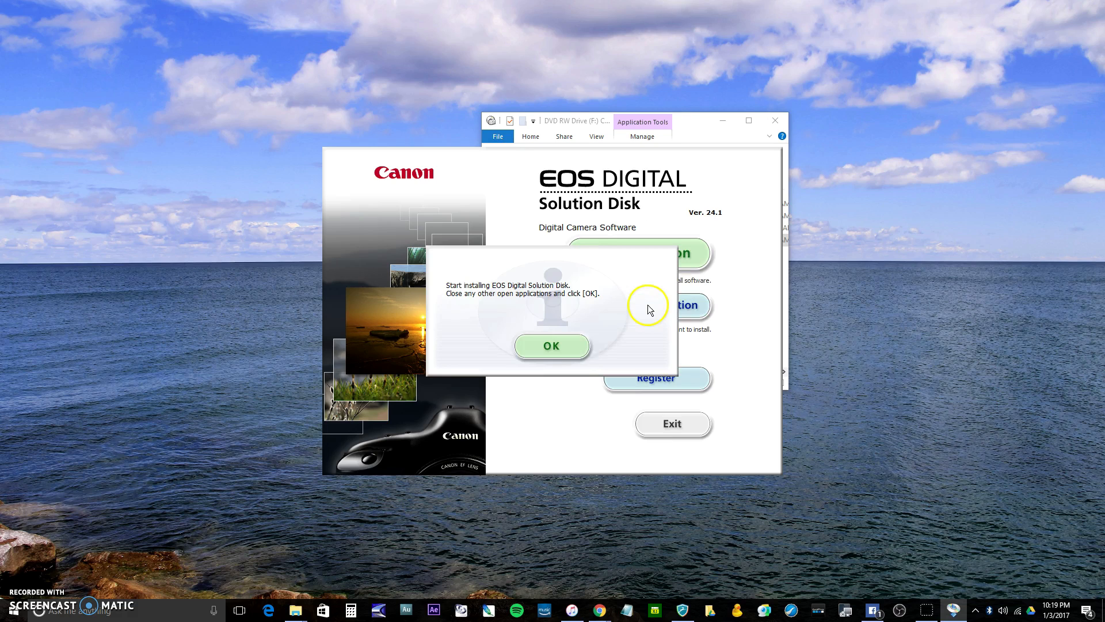
left_click(562, 348)
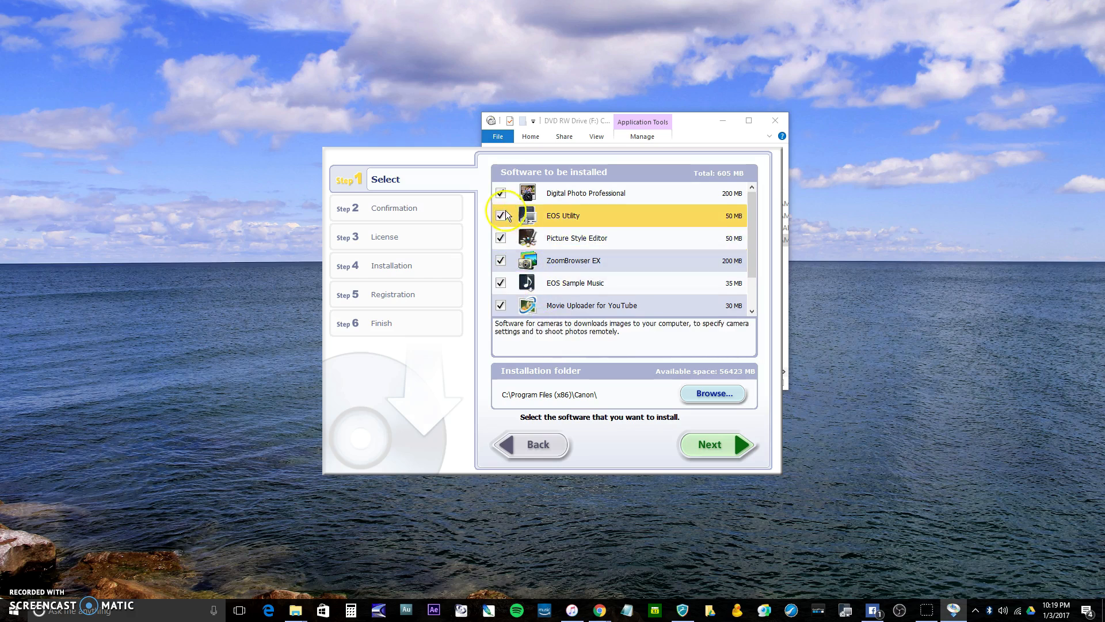
Deselect every program except EOS Utility in the software to install and proceed to the confirmation
left_click(500, 195)
left_click(501, 238)
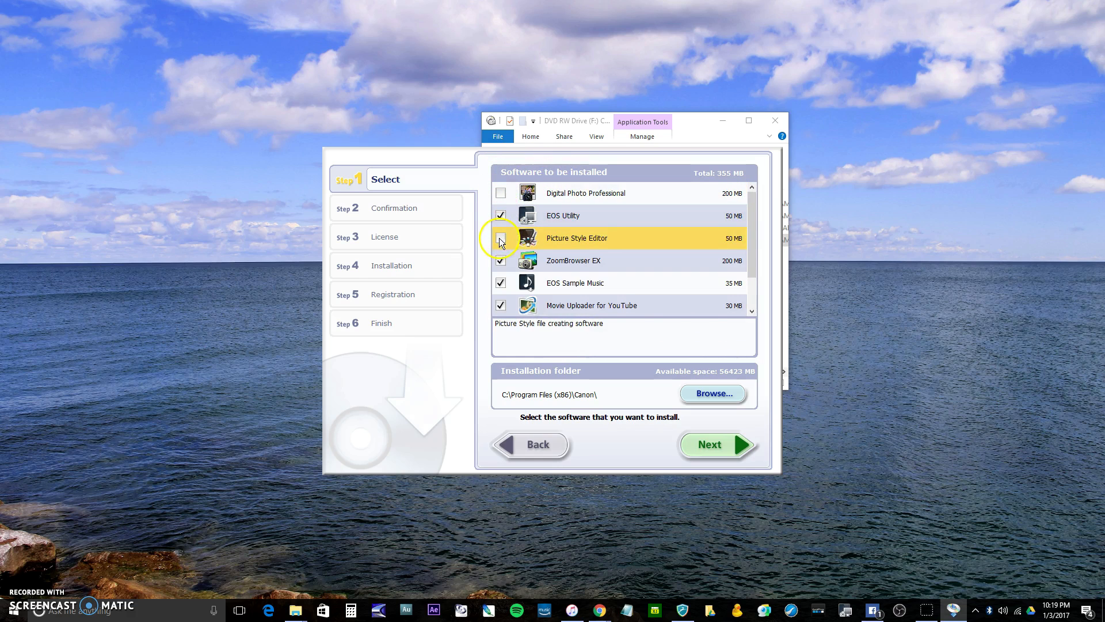
left_click(502, 283)
left_click(501, 305)
scroll(595, 262, "down", 1)
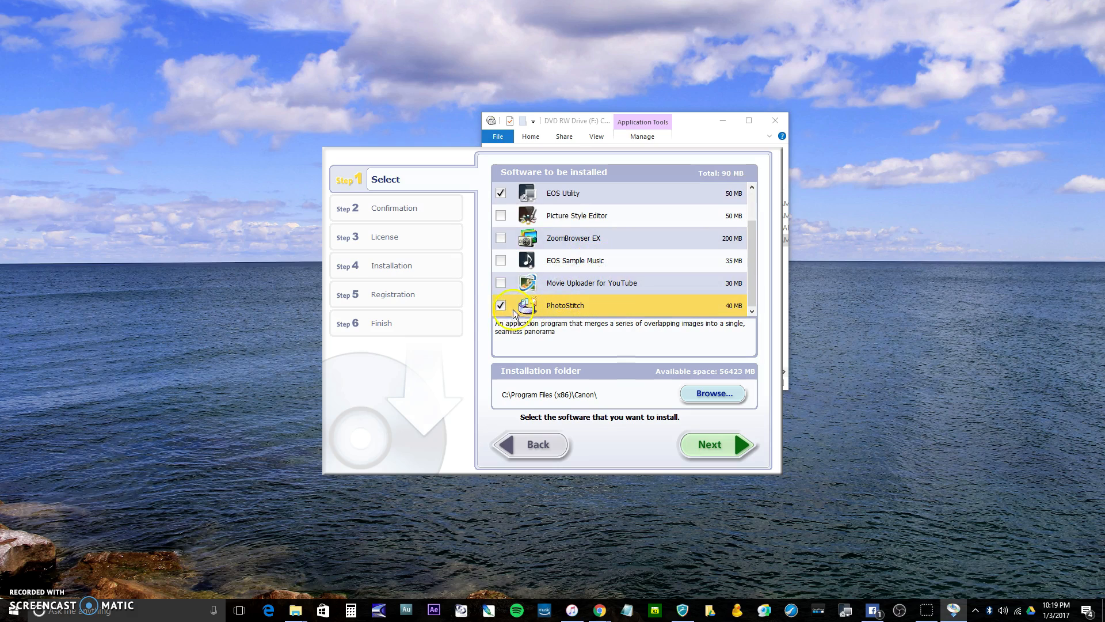
scroll(559, 265, "up", 1)
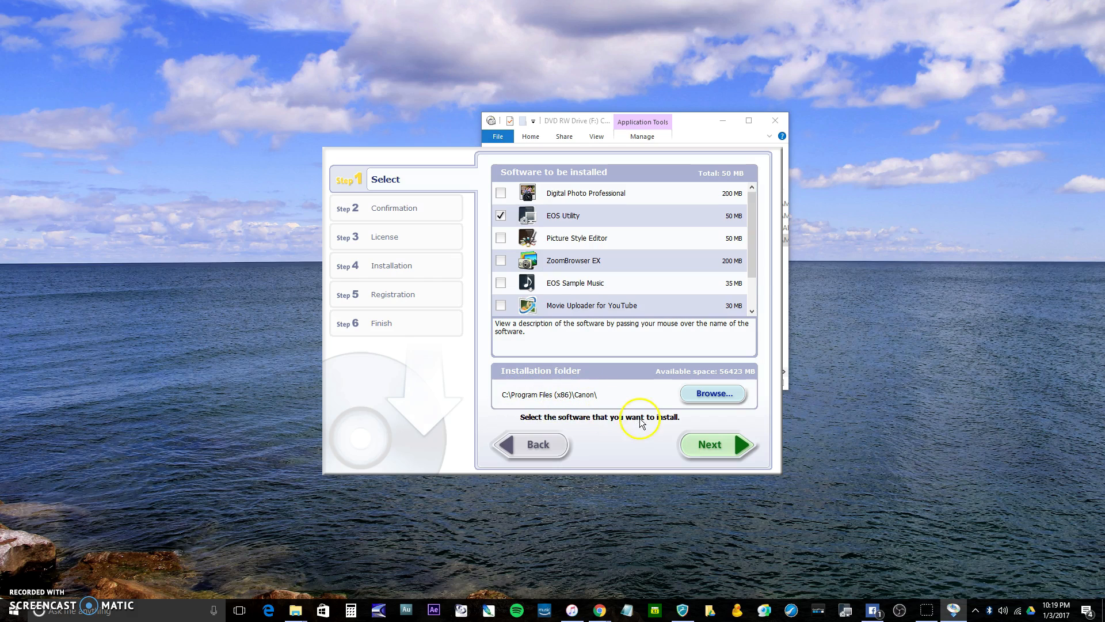
left_click(710, 448)
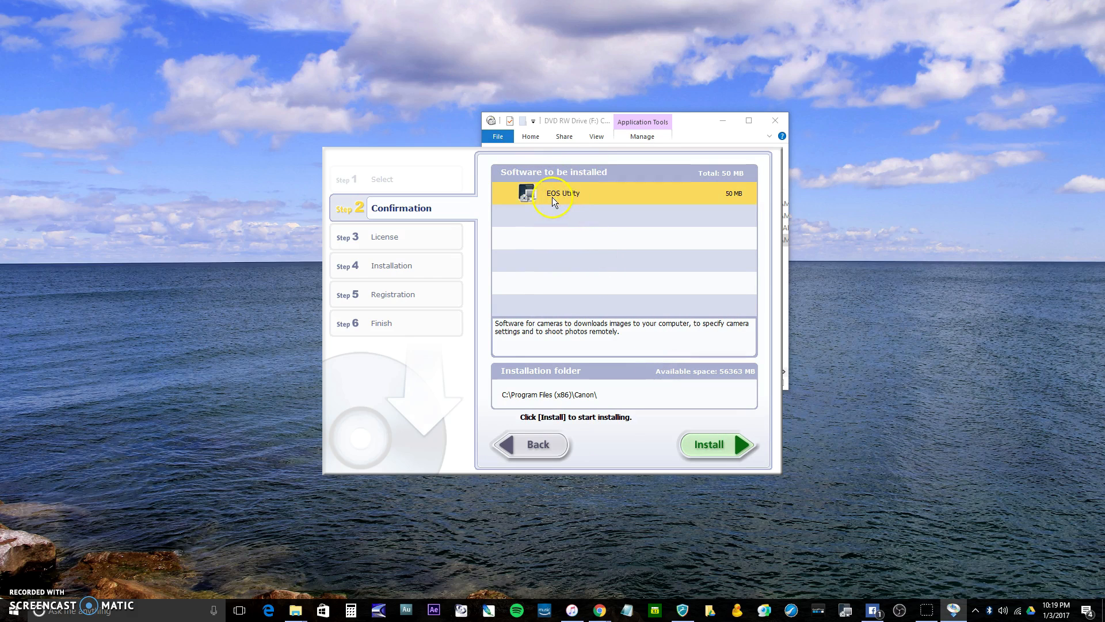
Start the EOS Utility installation and accept the license agreement after going through its text
left_click(715, 445)
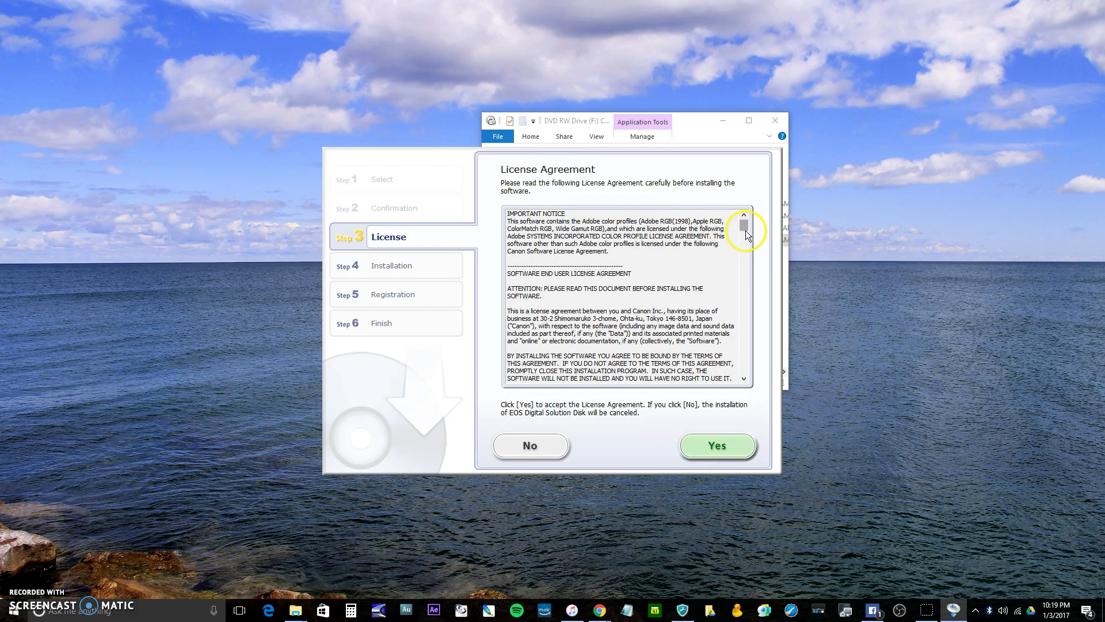
left_click_drag(745, 230, 737, 405)
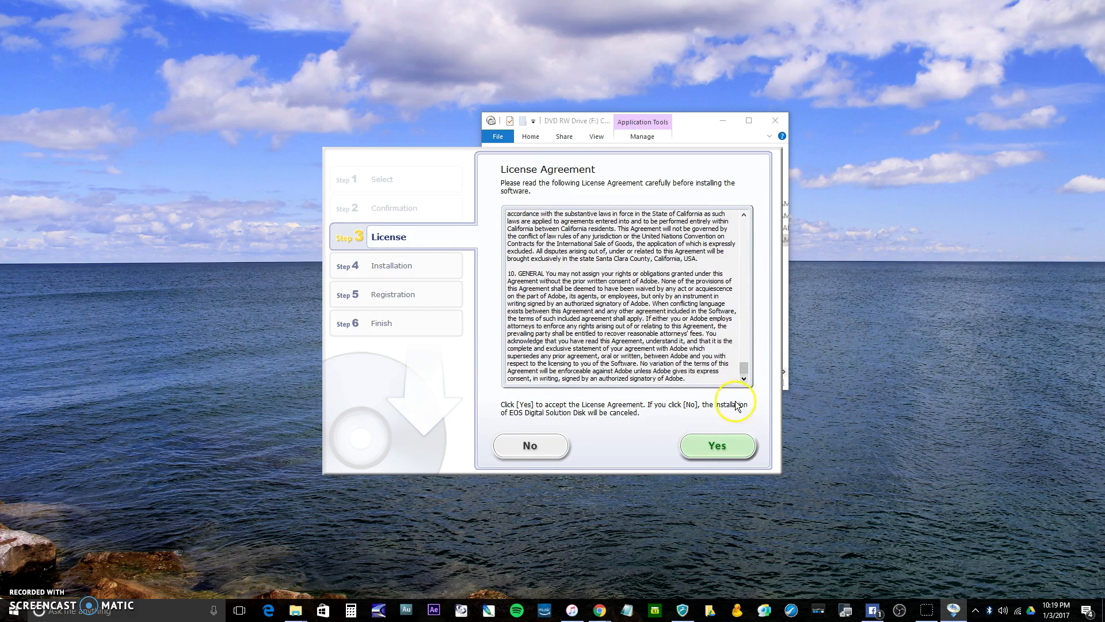
left_click(717, 446)
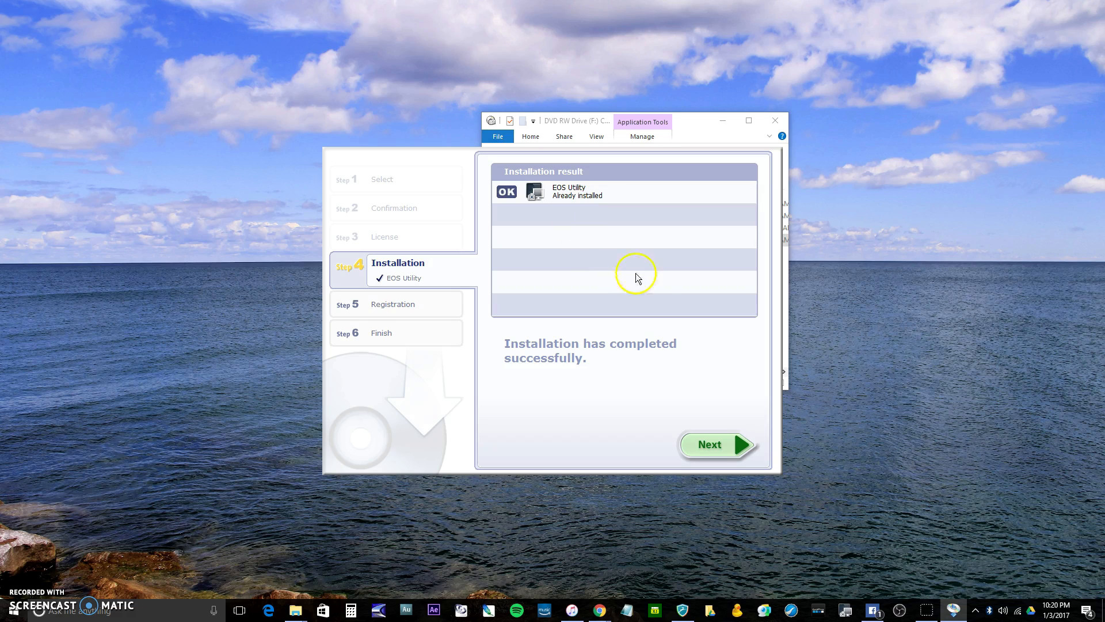
Decline CANON iMAGE GATEWAY registration for now and advance to the installer's final page
left_click(700, 442)
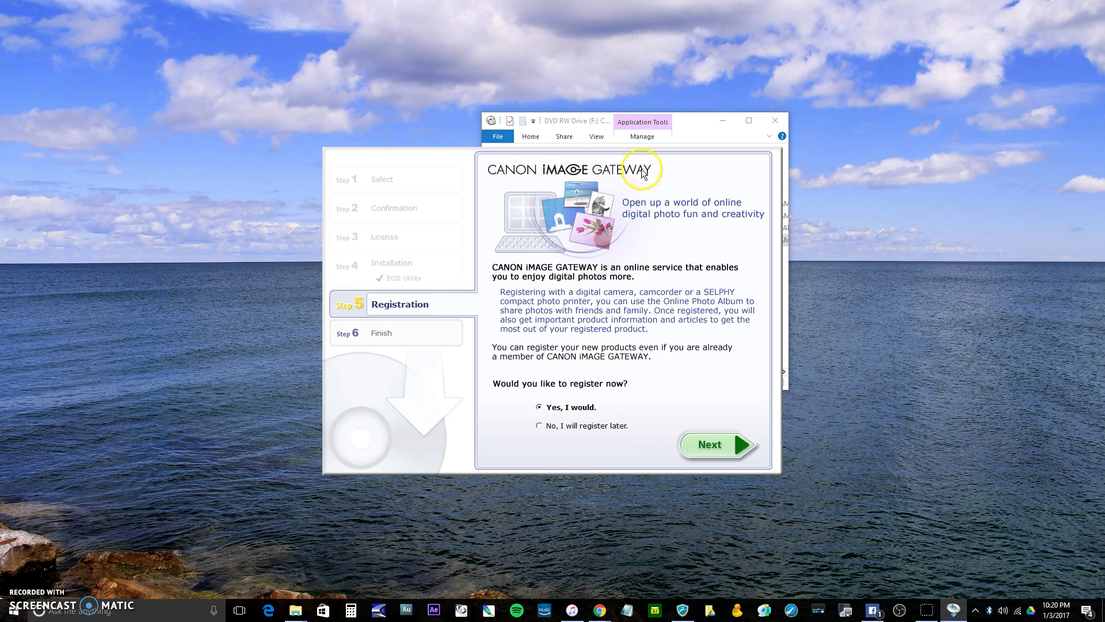
left_click(539, 426)
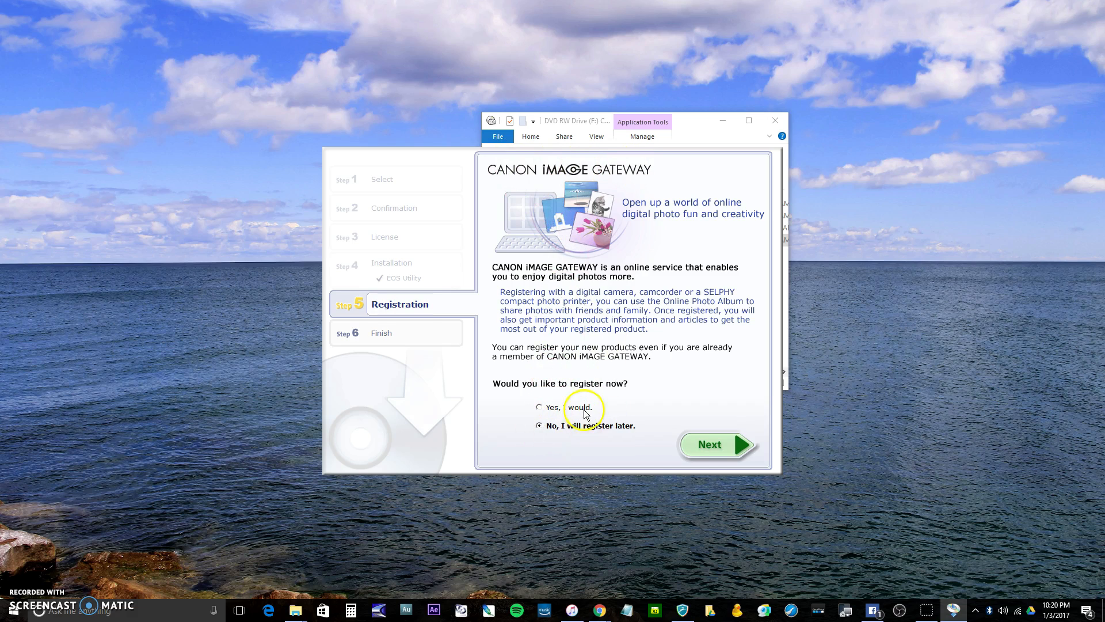
left_click(708, 449)
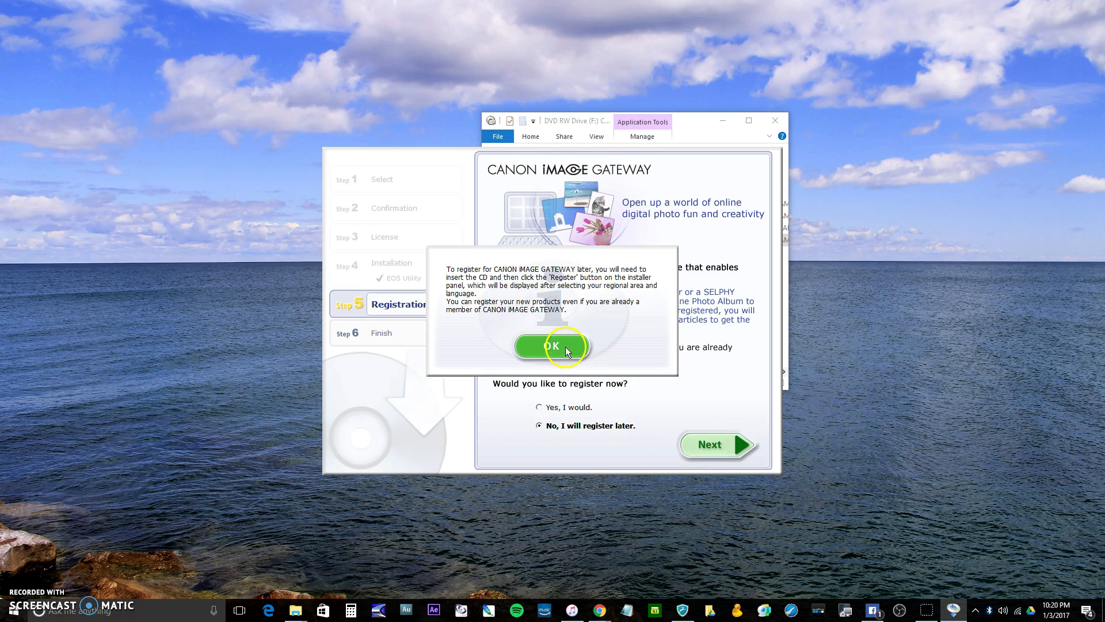
left_click(565, 346)
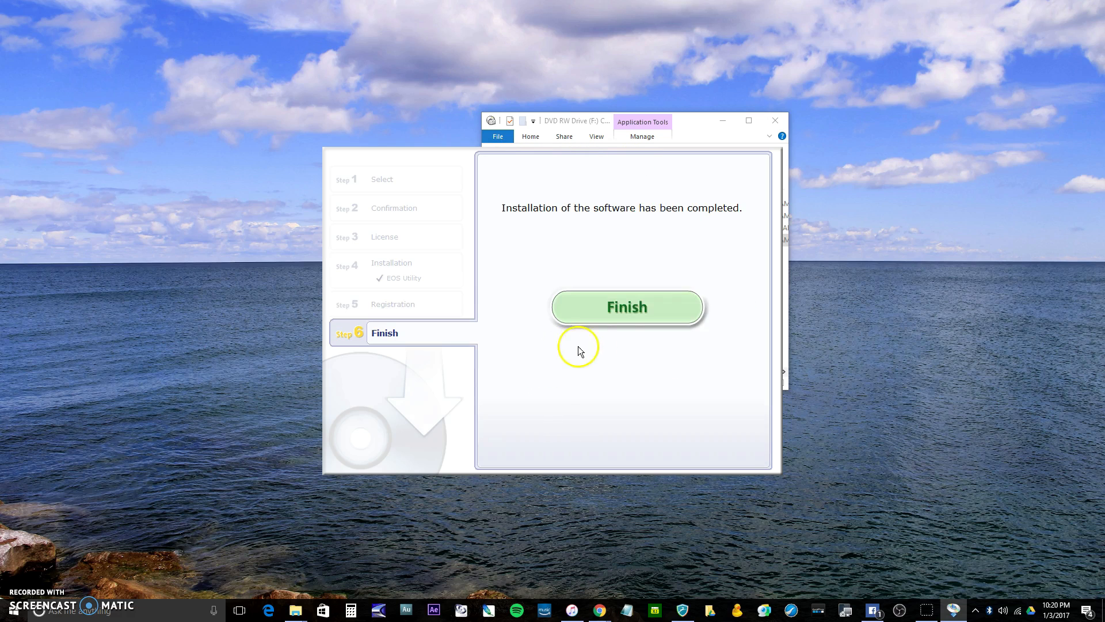
Finish the EOS Utility disc installation and switch to the Canon support page in Chrome
left_click(615, 303)
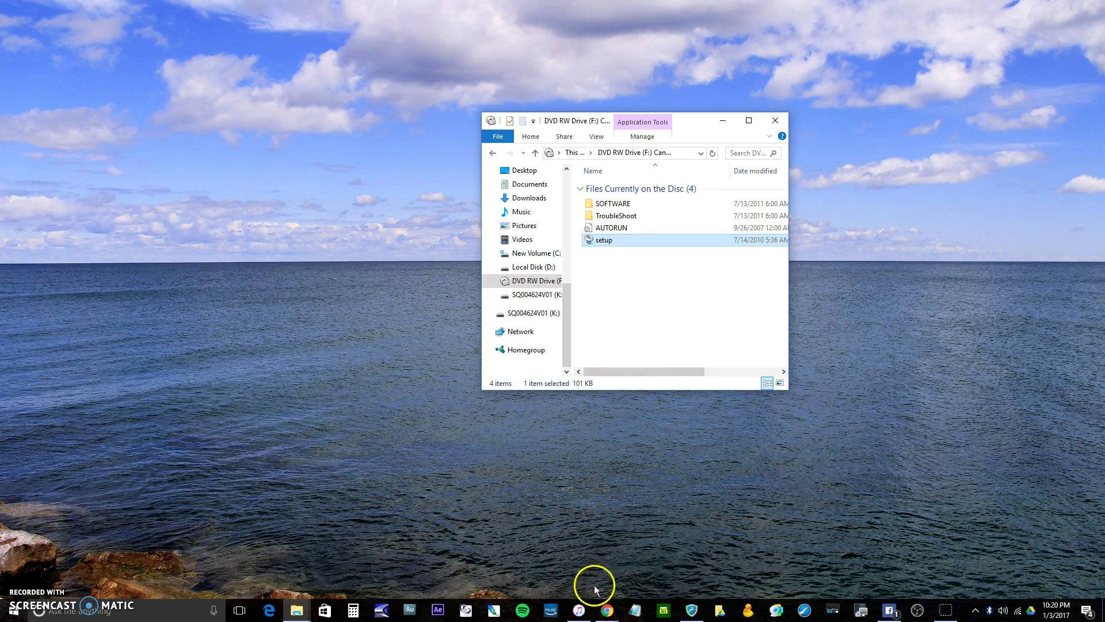
left_click(608, 610)
mouse_move(615, 592)
left_click(716, 553)
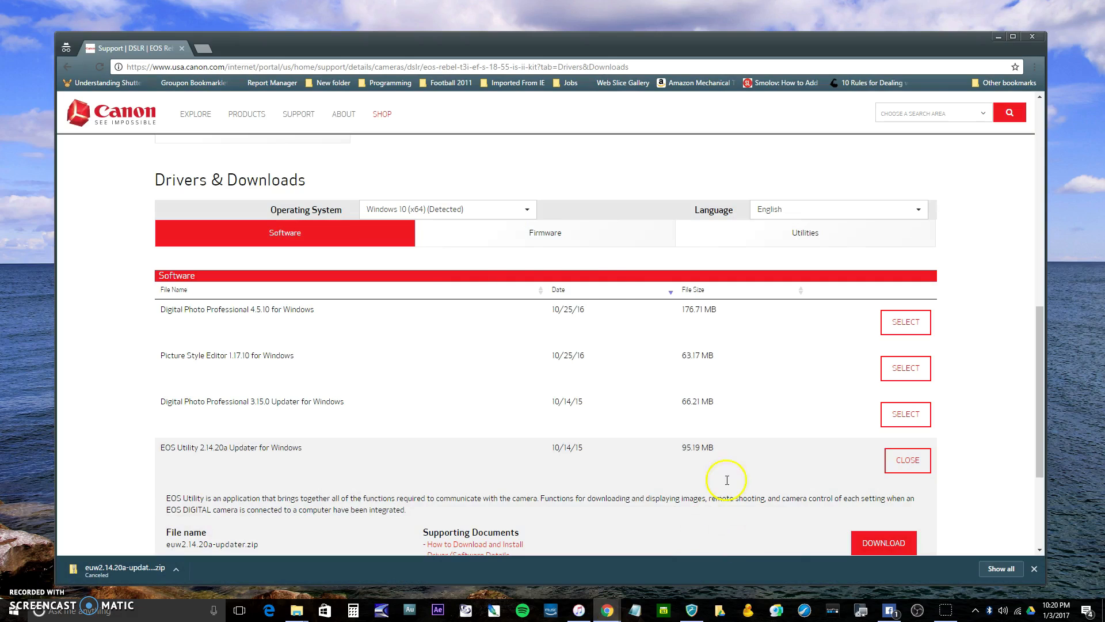
Return to Canon's EOS Utility page and open the EOS Rebel T3i support page from the model list
left_click(68, 67)
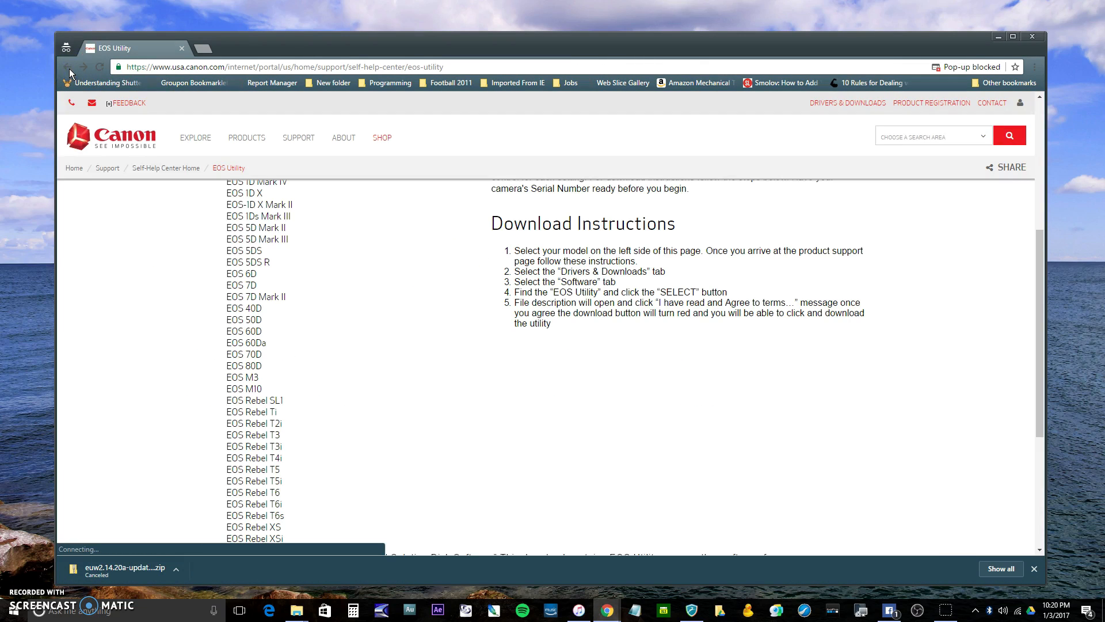
scroll(402, 299, "up", 5)
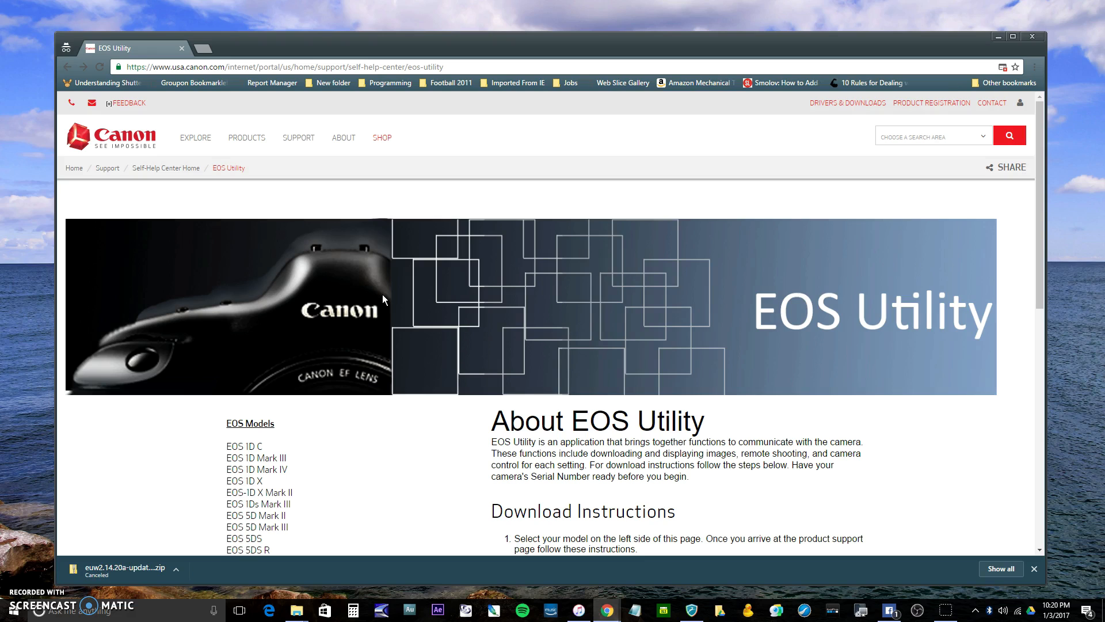
scroll(375, 353, "down", 5)
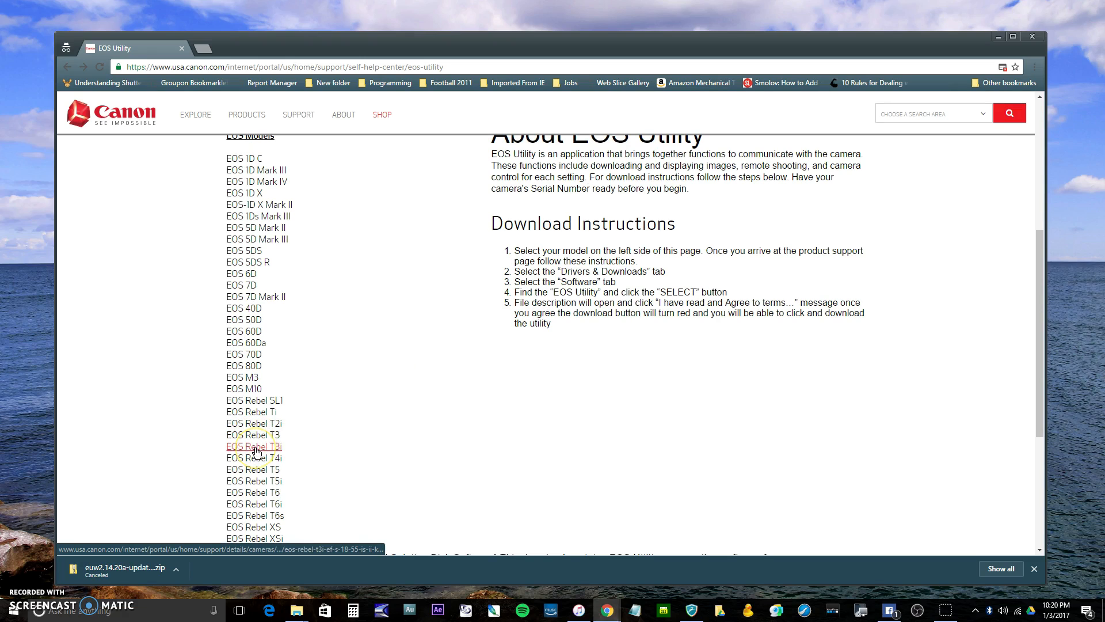
left_click(256, 447)
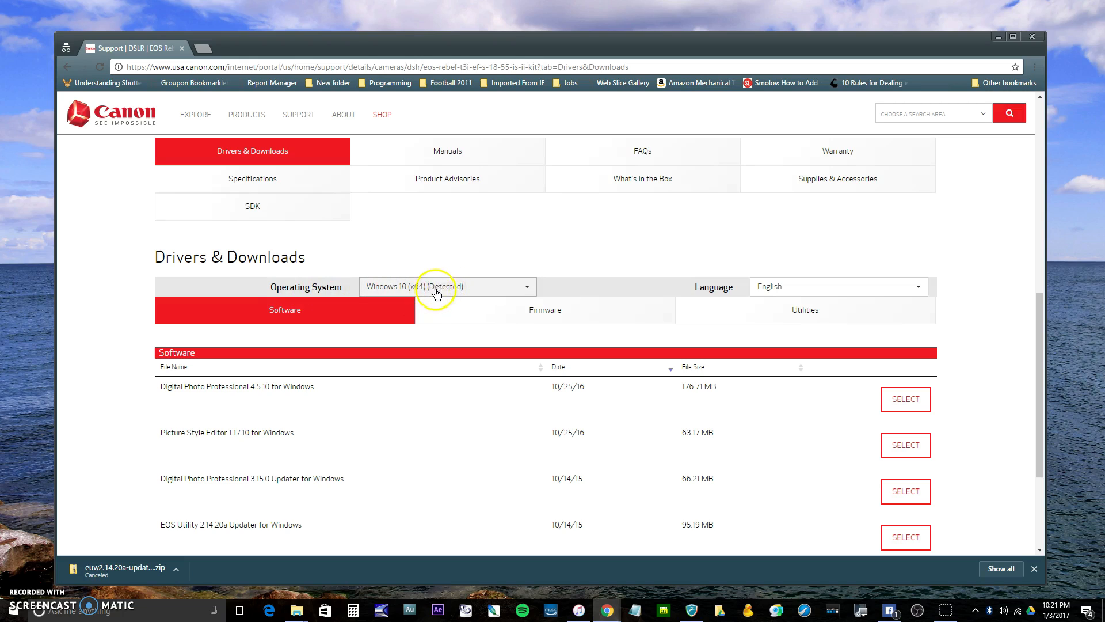
Keep Windows 10 (x64) as the operating system, start downloading EOS Utility 2.14.20a Updater for Windows, and cancel that download
left_click(482, 288)
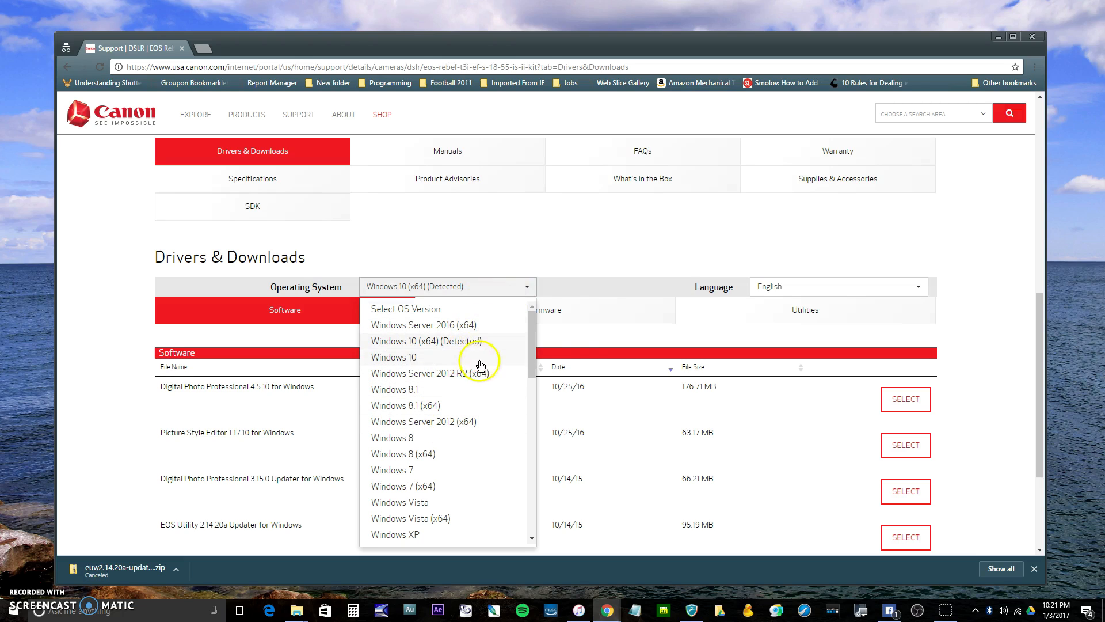
left_click(584, 330)
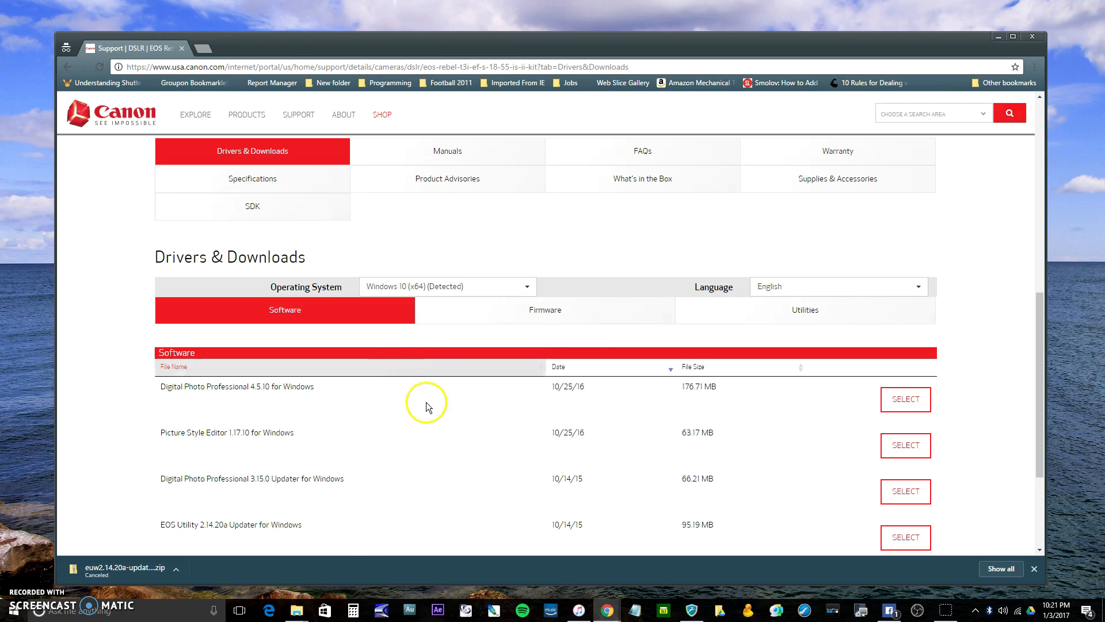
scroll(420, 424, "down", 1)
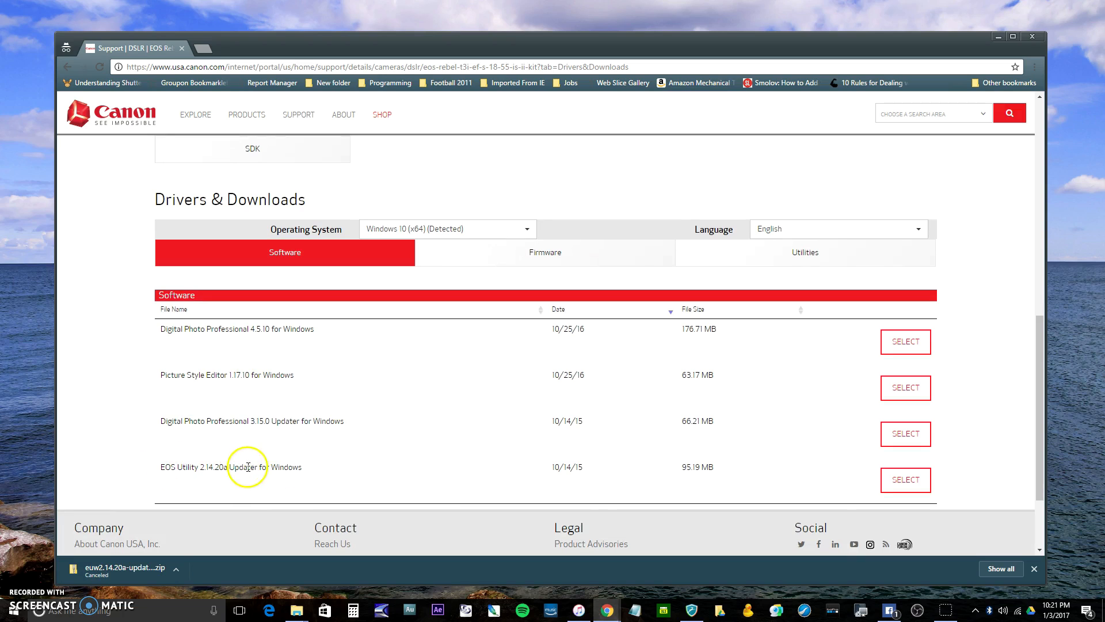
left_click(904, 478)
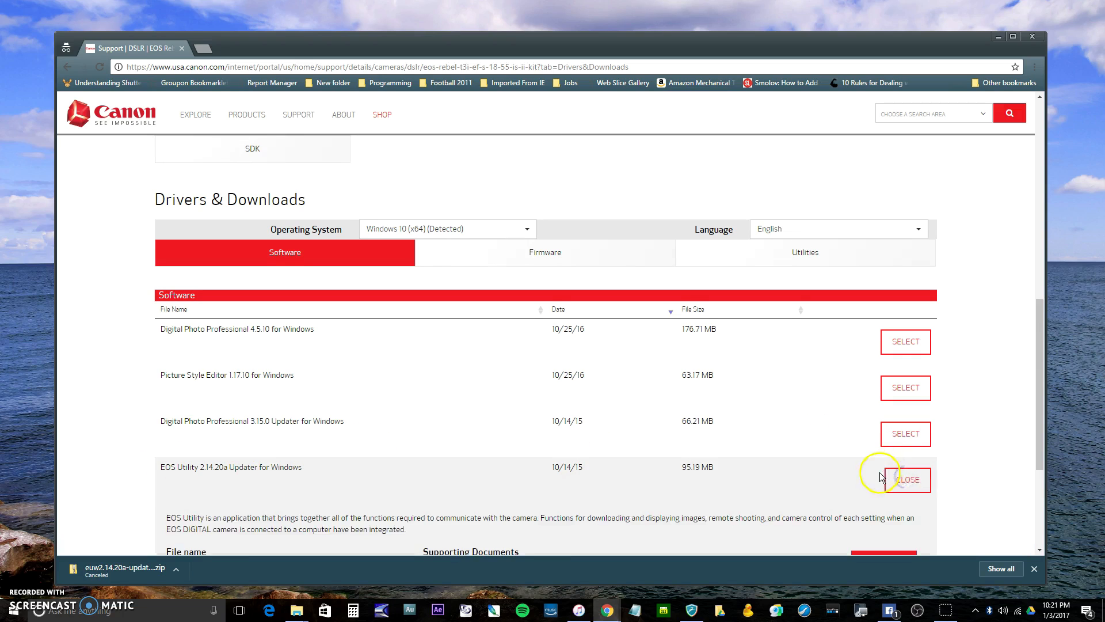
scroll(869, 476, "down", 2)
left_click(886, 447)
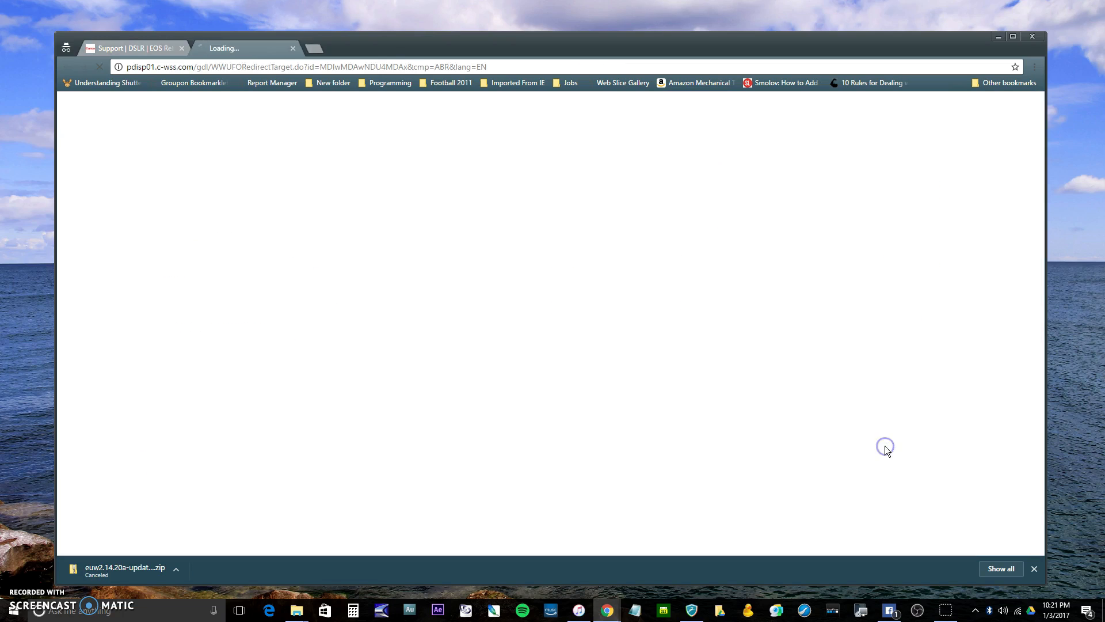
left_click(177, 569)
left_click(198, 551)
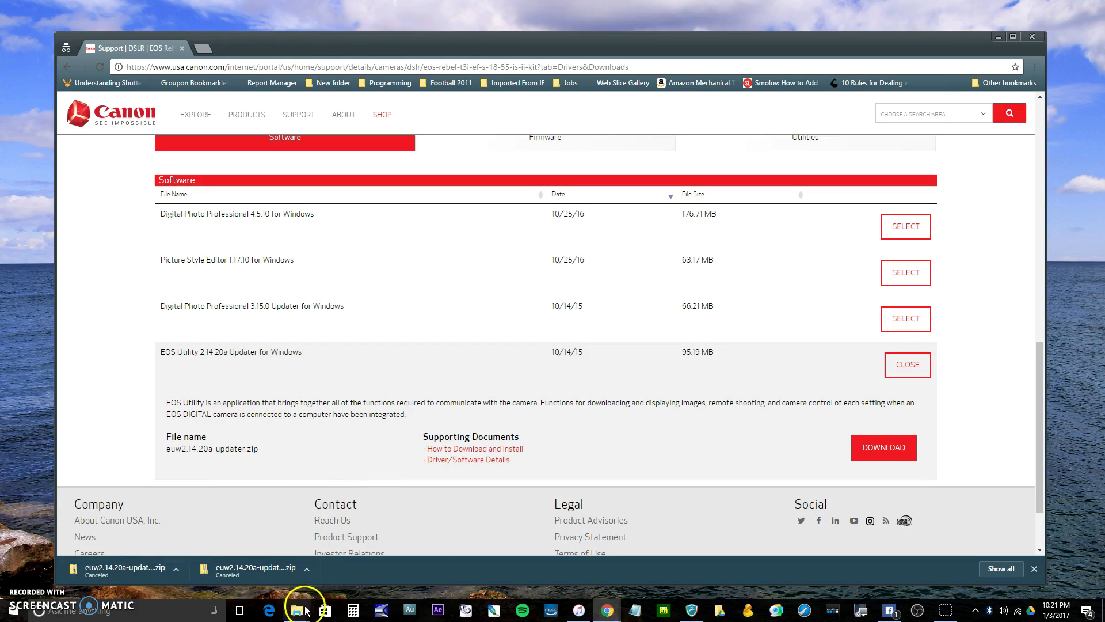
Switch to File Explorer, open the euw2.14.20a-updater folder in Downloads, and run the euw2.14.20a-updater program
mouse_move(306, 612)
mouse_move(199, 535)
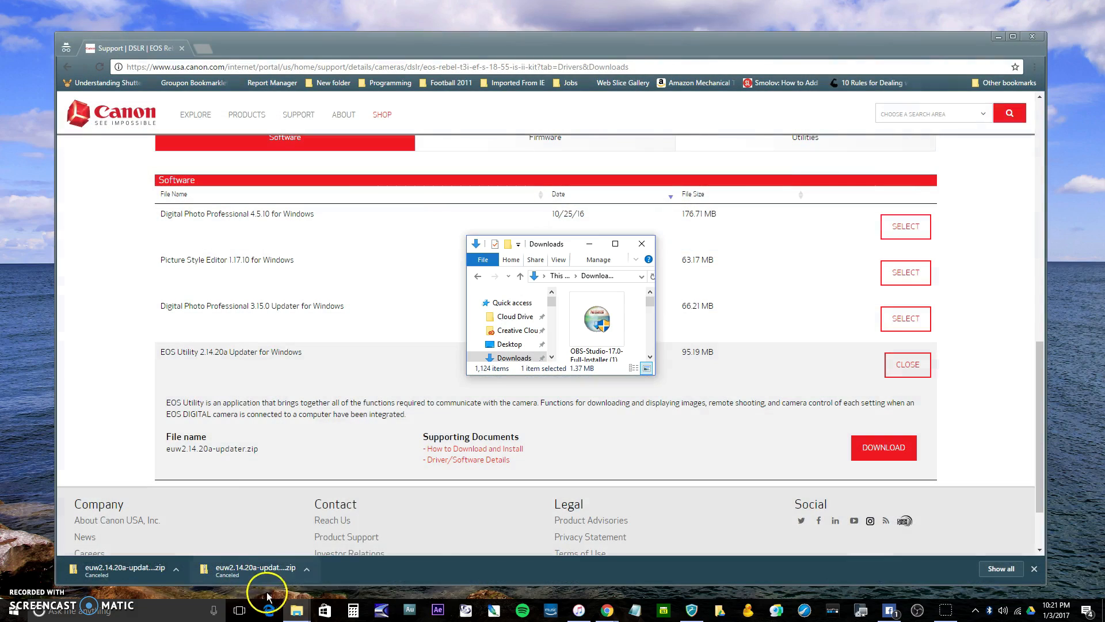
left_click(294, 610)
left_click(296, 563)
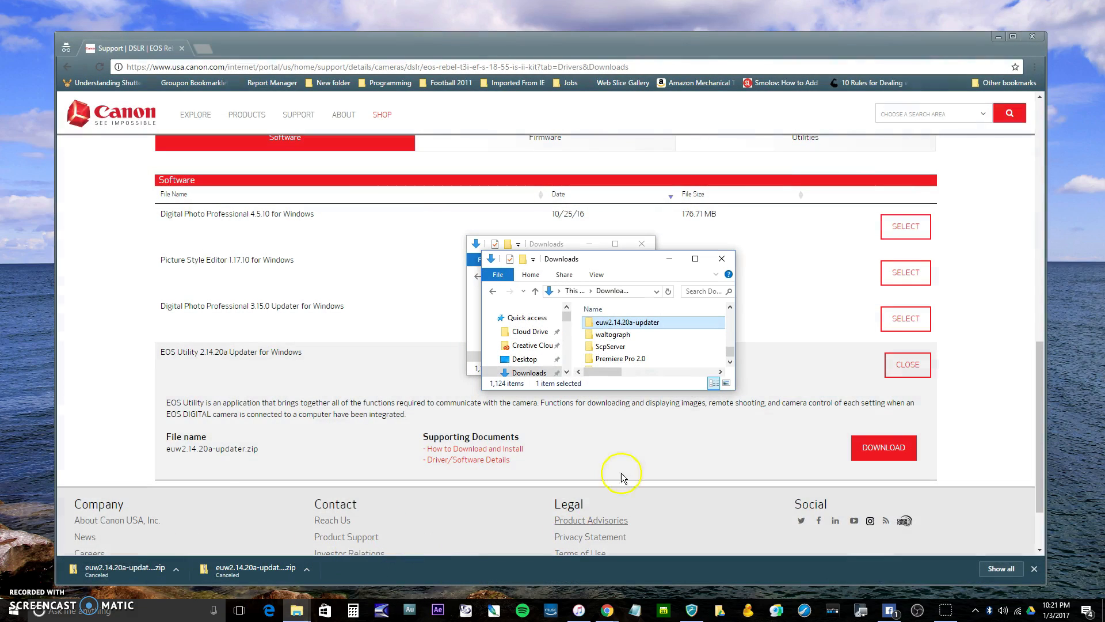
double_click(632, 326)
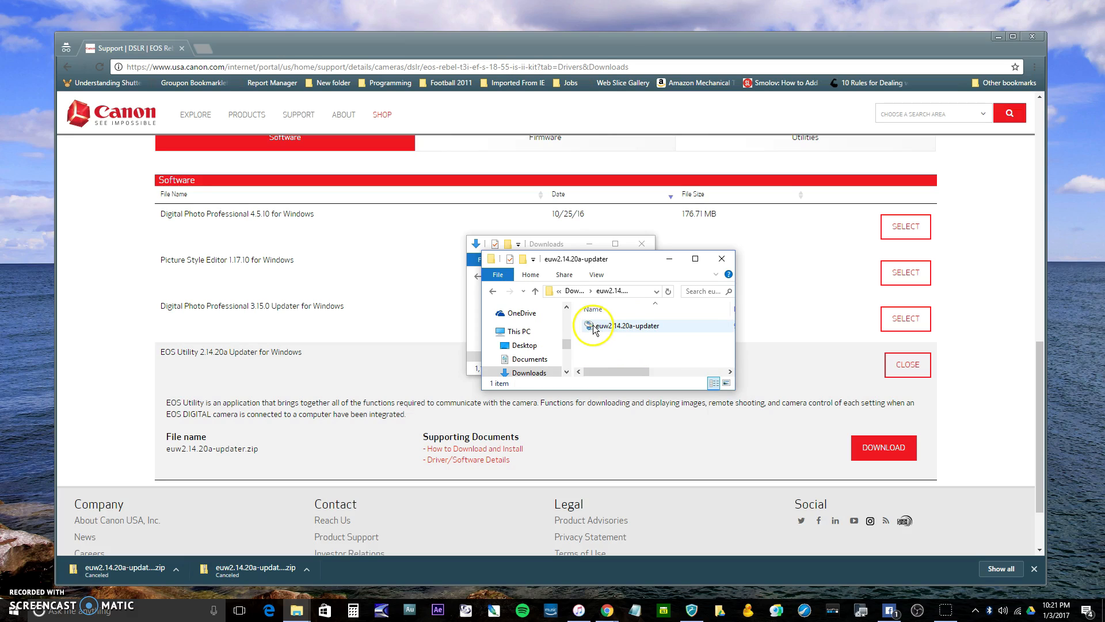
double_click(656, 327)
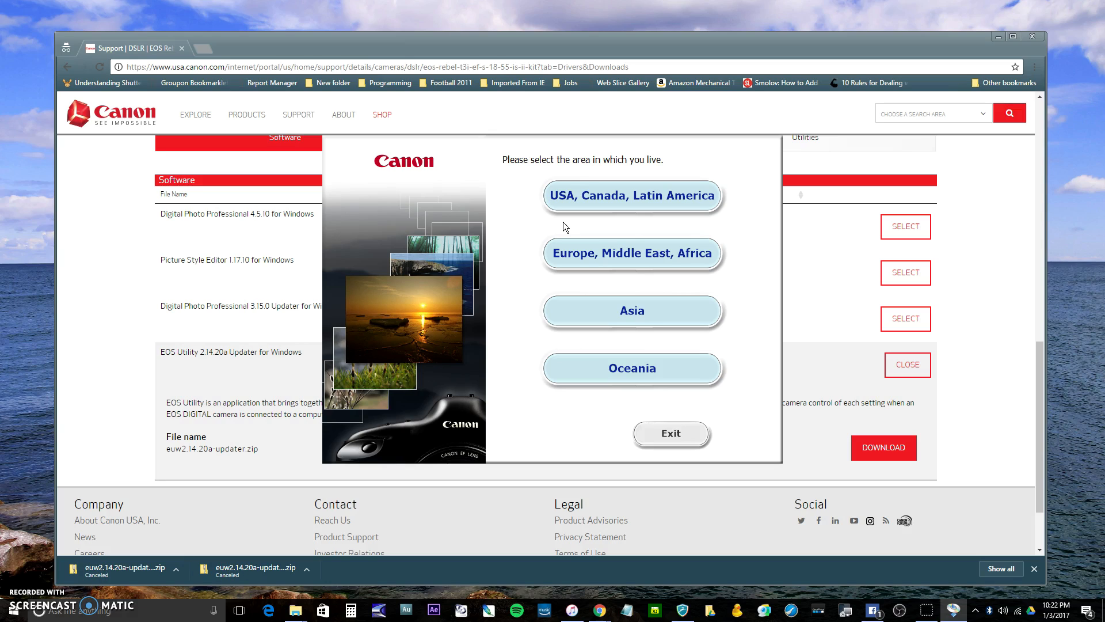
Choose USA, Canada, Latin America, United States and English, and confirm starting the EOS Digital Updater installation
left_click(588, 202)
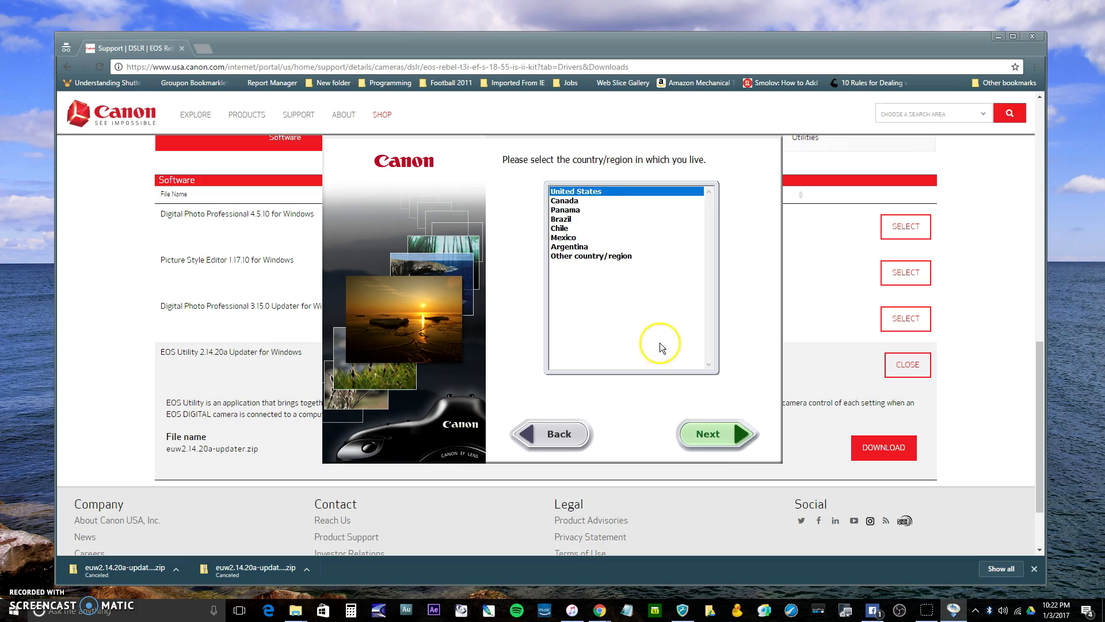
left_click(727, 435)
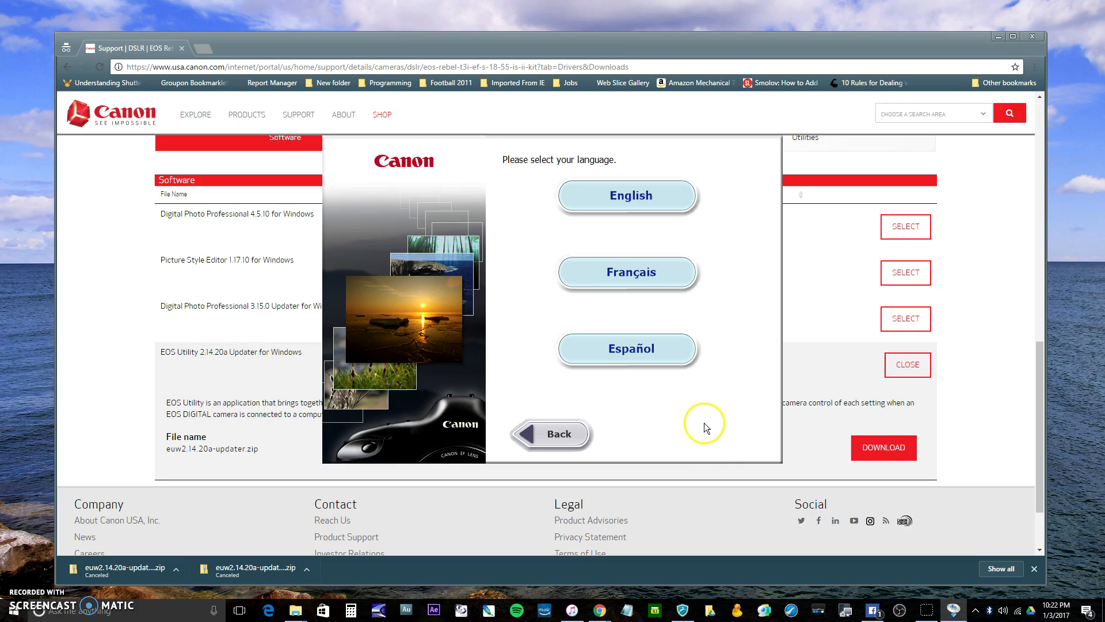
left_click(631, 185)
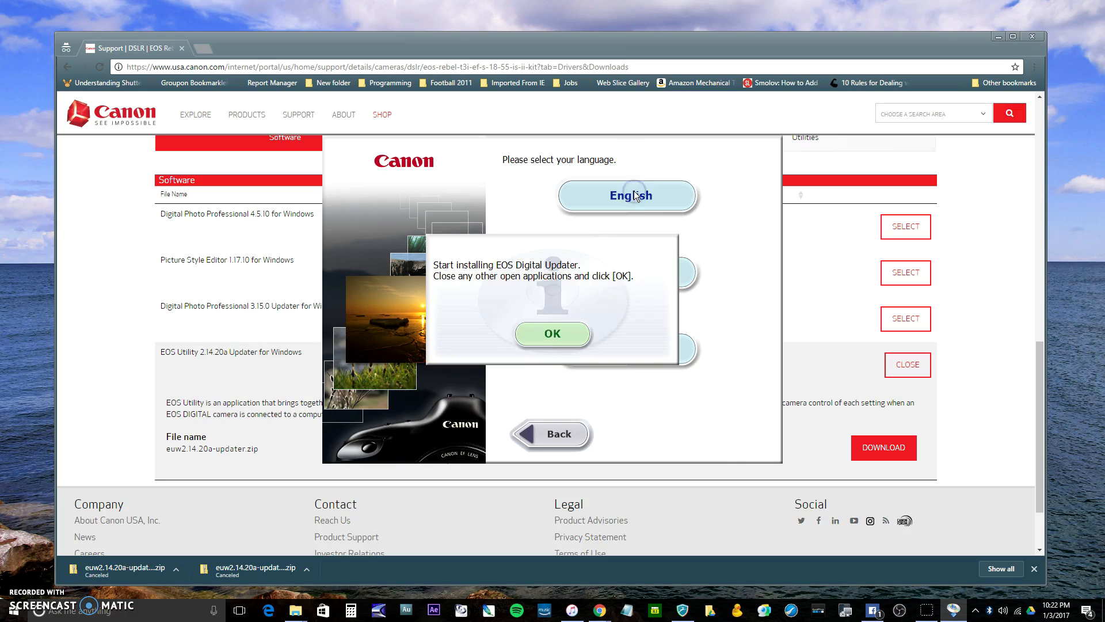
left_click(556, 344)
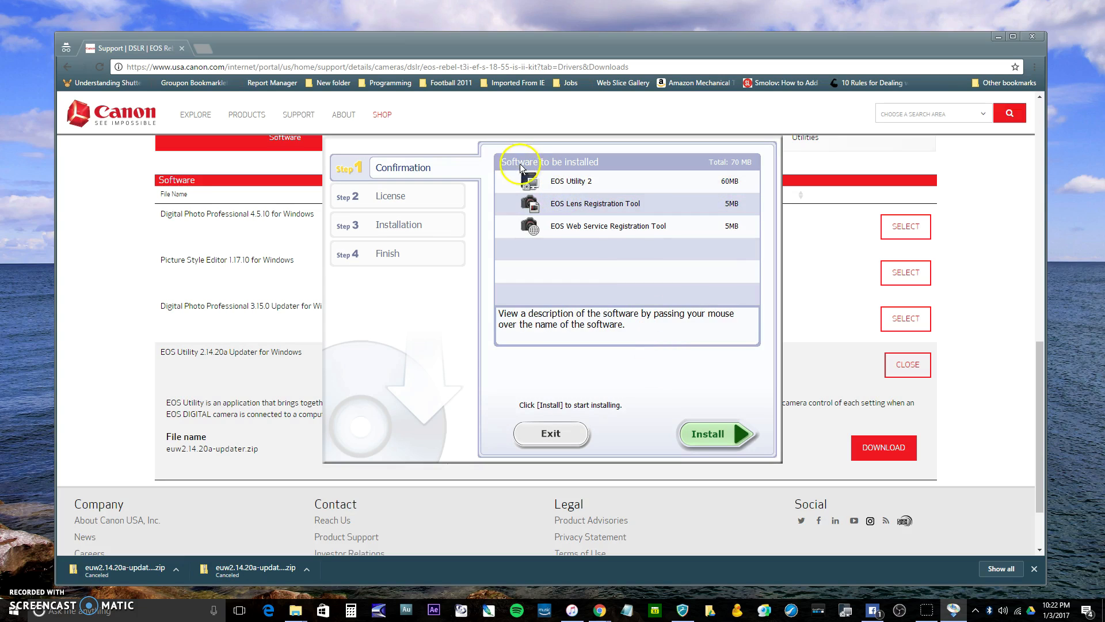
Install EOS Utility 2 with its registration tools, accept the license agreement, and finish the updater
mouse_move(593, 209)
mouse_move(558, 190)
left_click(708, 434)
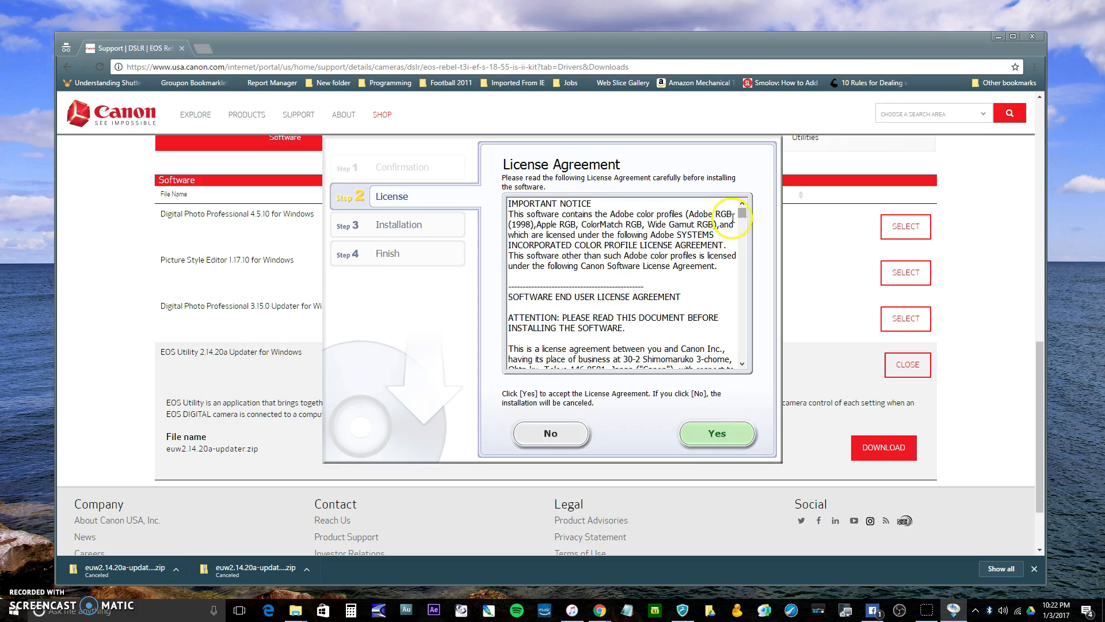
left_click(714, 434)
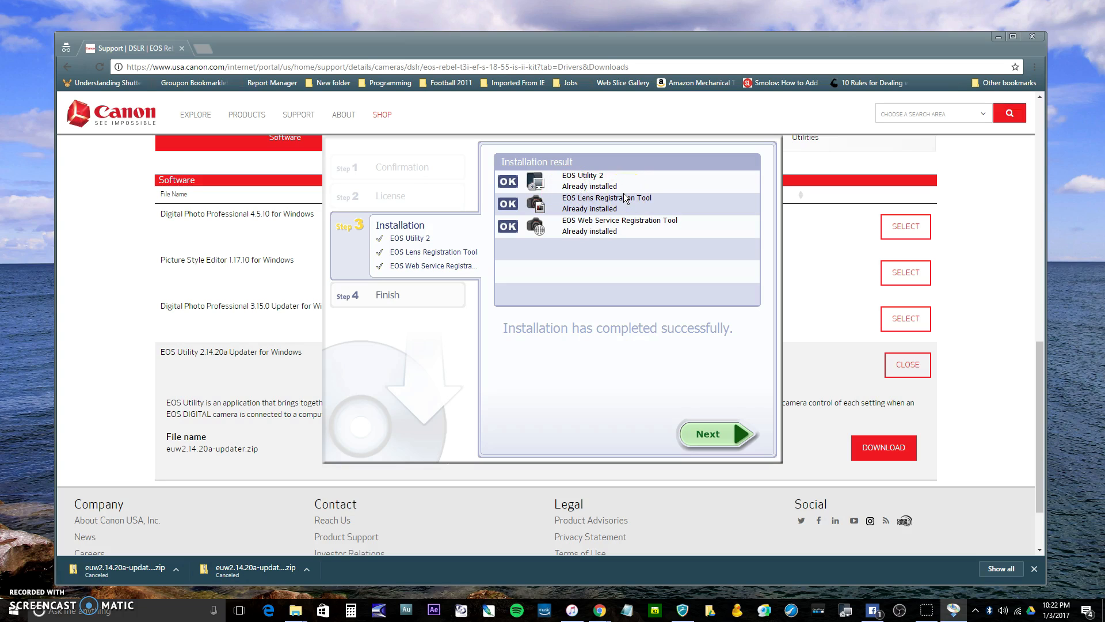
left_click(703, 434)
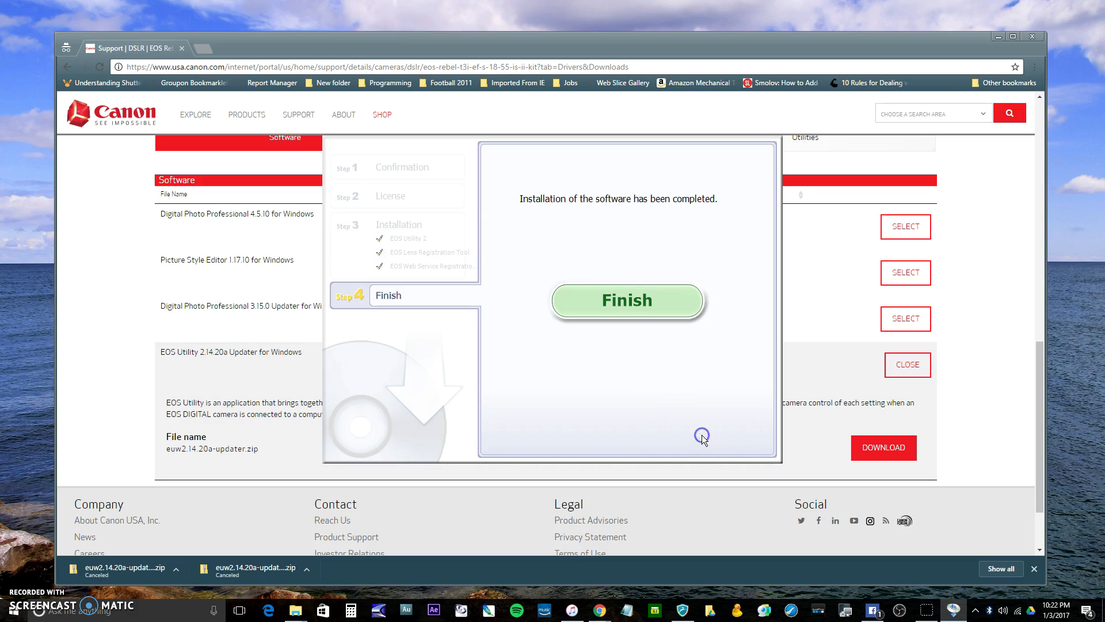
left_click(627, 300)
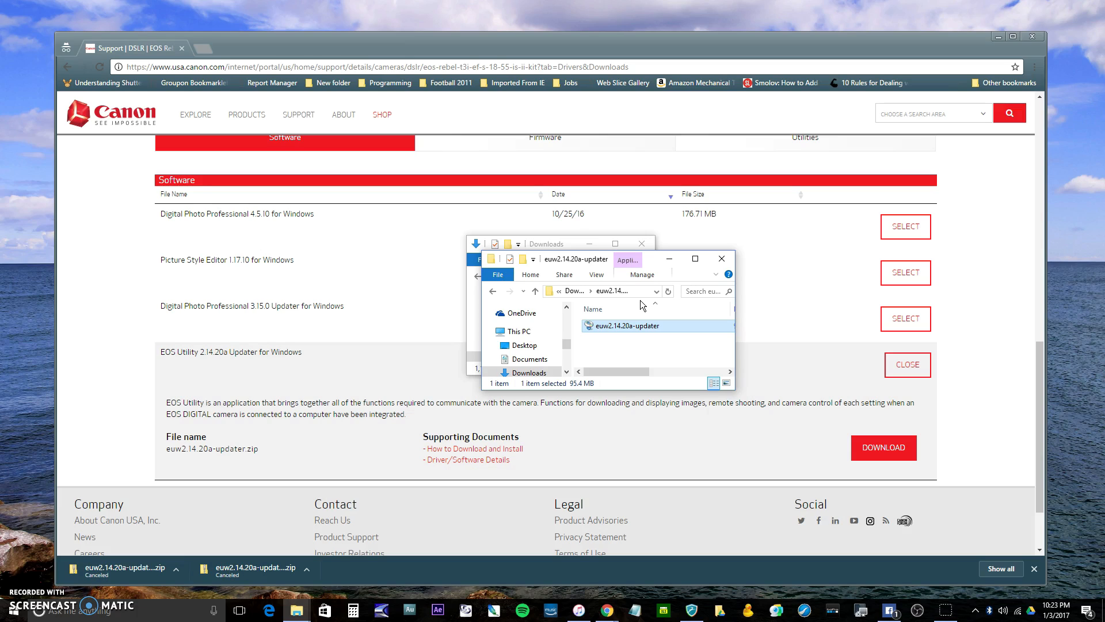
Minimize the updater folder window and switch to the Open Broadcaster Software download page in Chrome
left_click(643, 291)
left_click(673, 261)
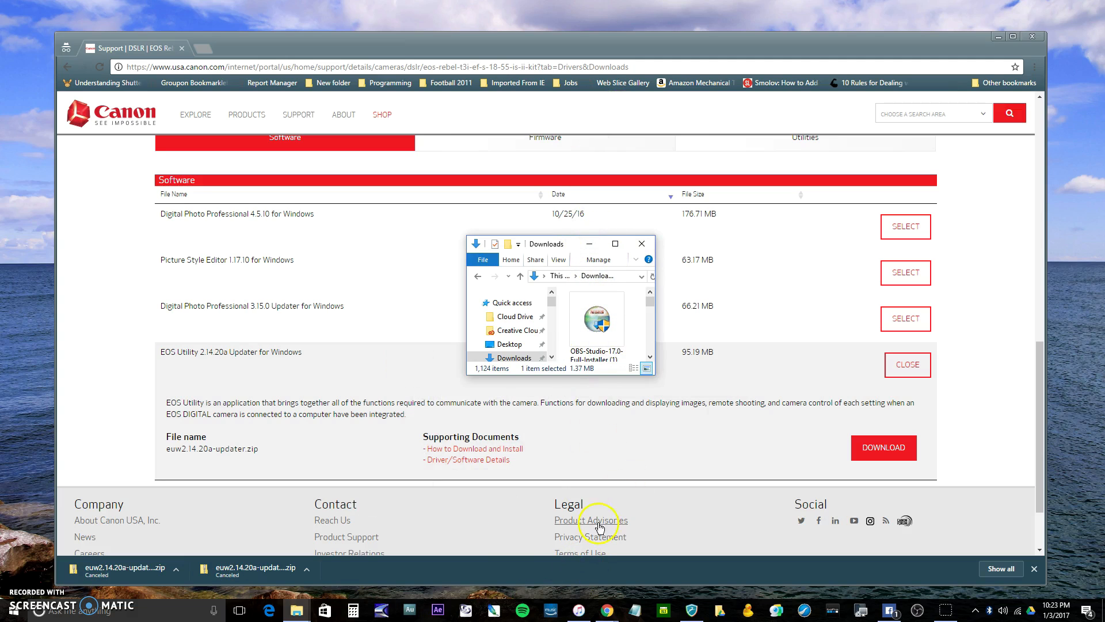
left_click(607, 609)
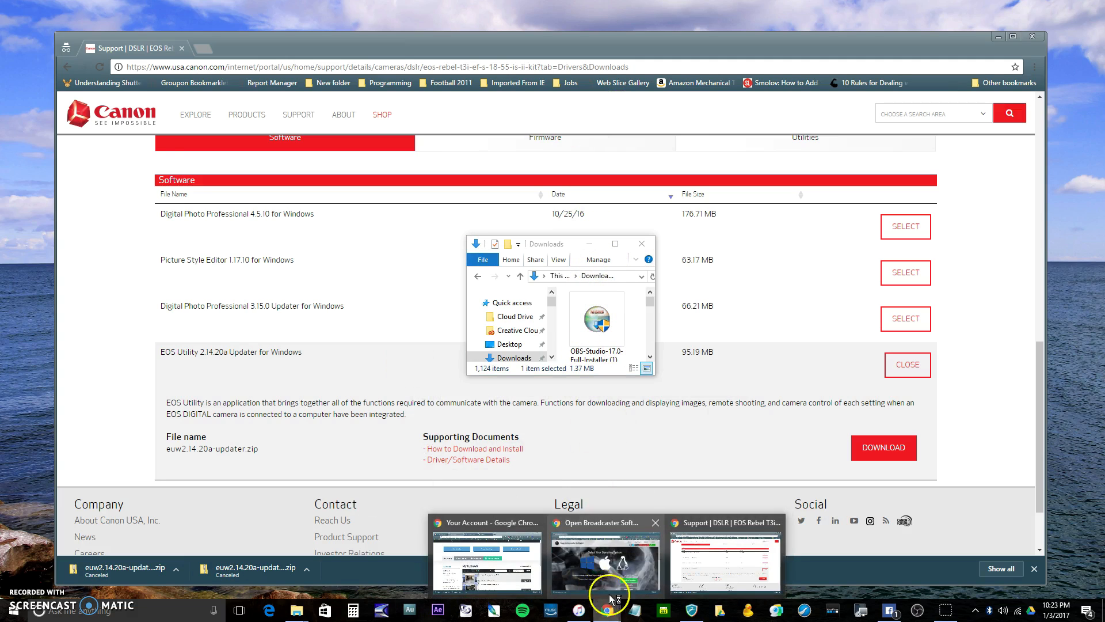
left_click(602, 562)
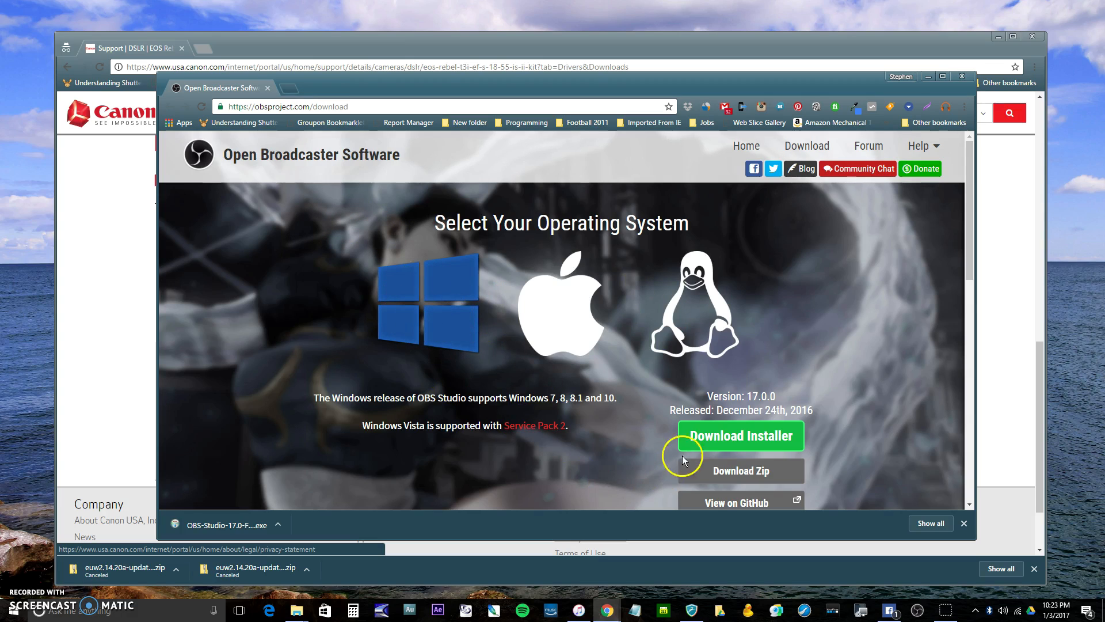
Start downloading the OBS Studio 17.0.0 Windows installer and cancel that download
left_click(710, 435)
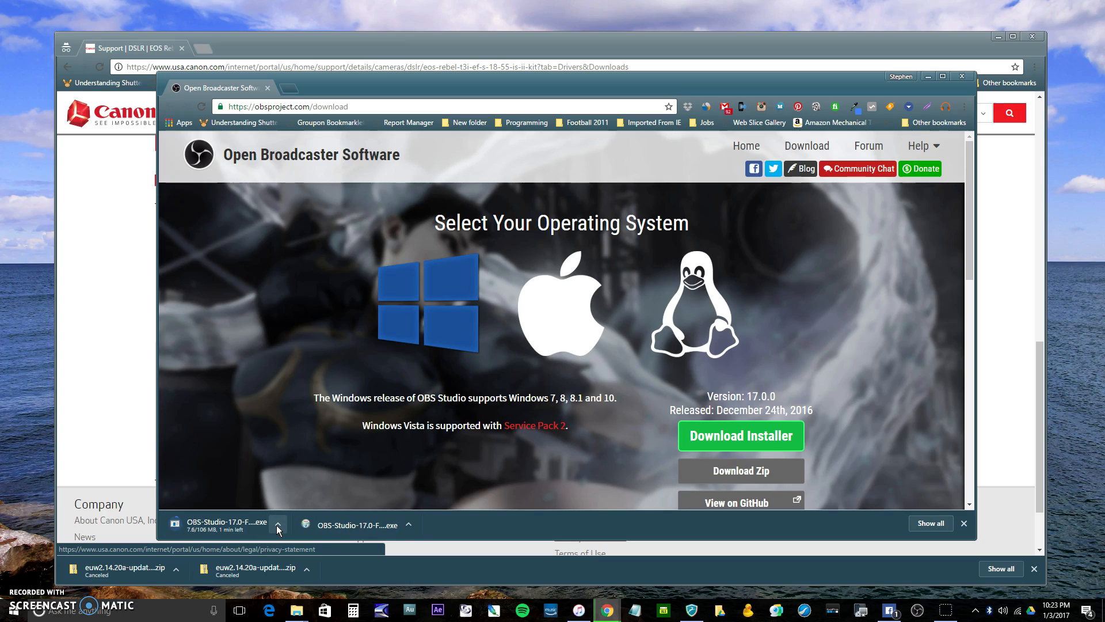
left_click(277, 524)
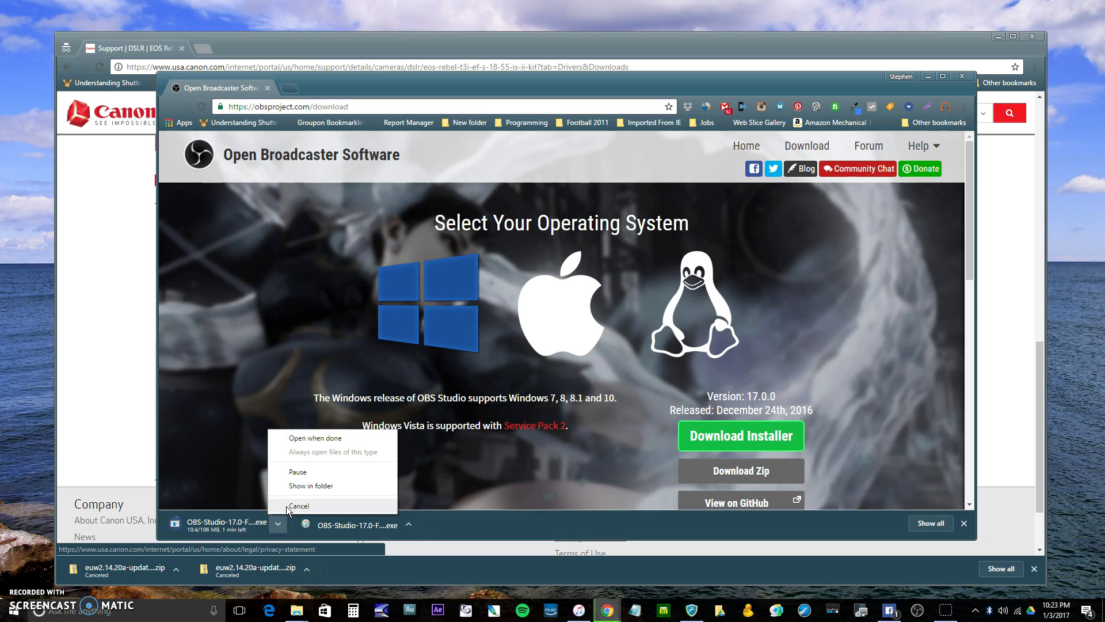
left_click(289, 506)
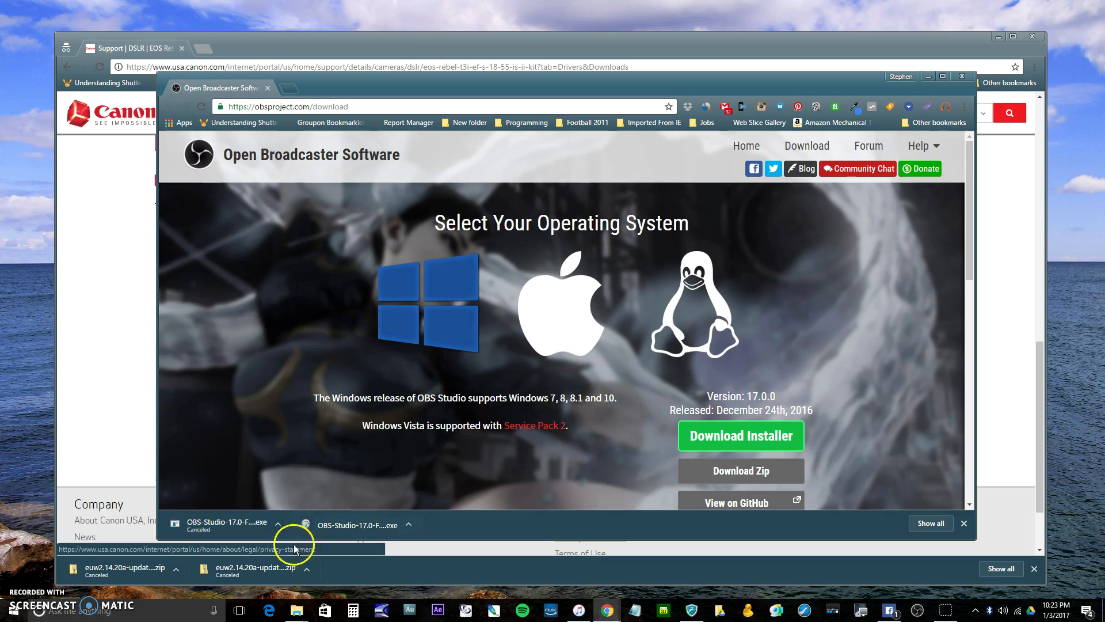
Bring up the Downloads folder in File Explorer and run the existing OBS-Studio-17.0 Full-Installer (1)
left_click(297, 612)
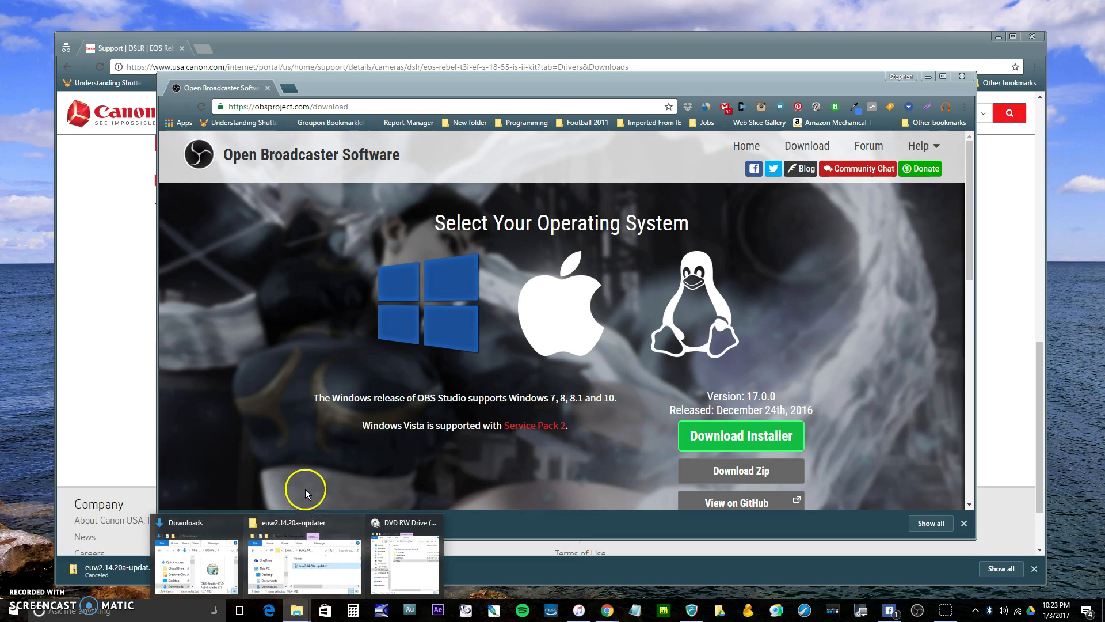
left_click(225, 545)
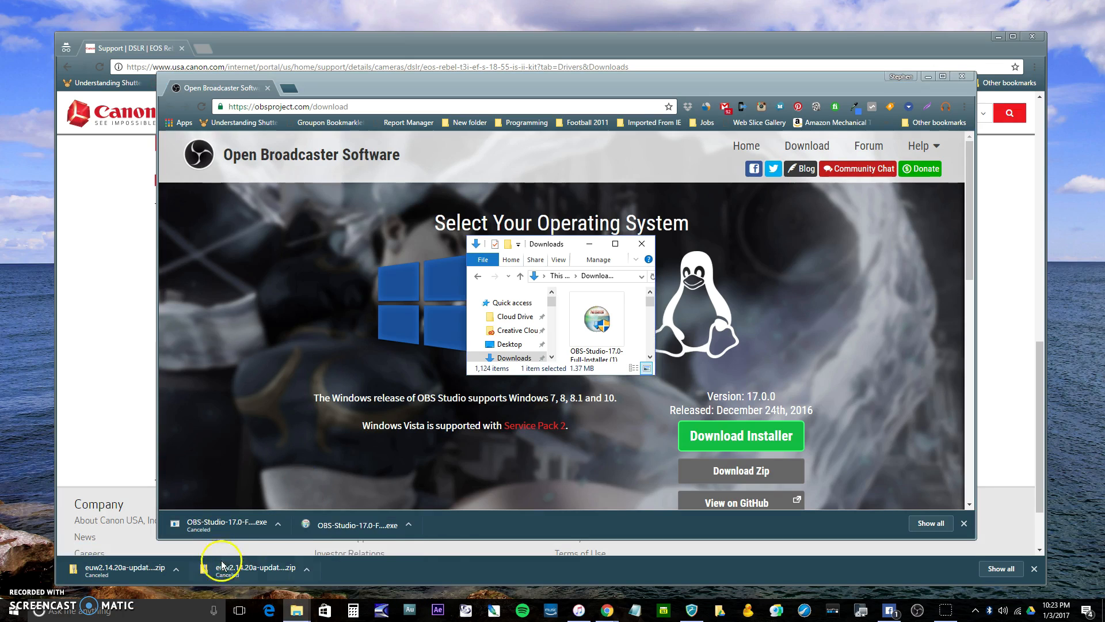
left_click(599, 324)
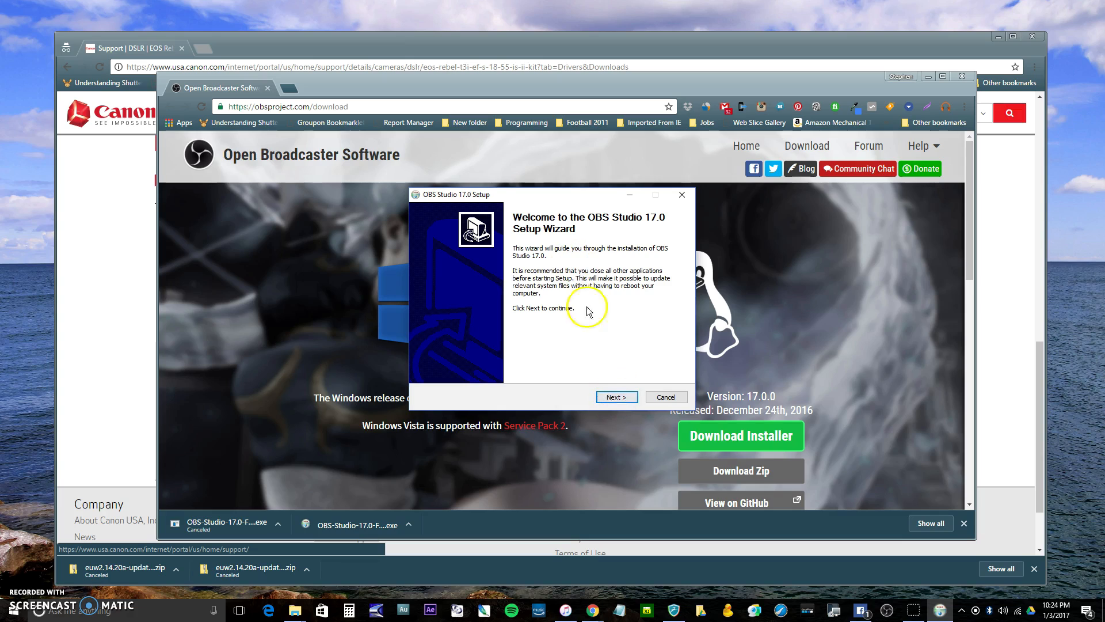
Advance the OBS Studio 17.0 setup to the component selection, keeping C:\Program Files (x86)\obs-studio as the destination folder
left_click(611, 397)
left_click(605, 396)
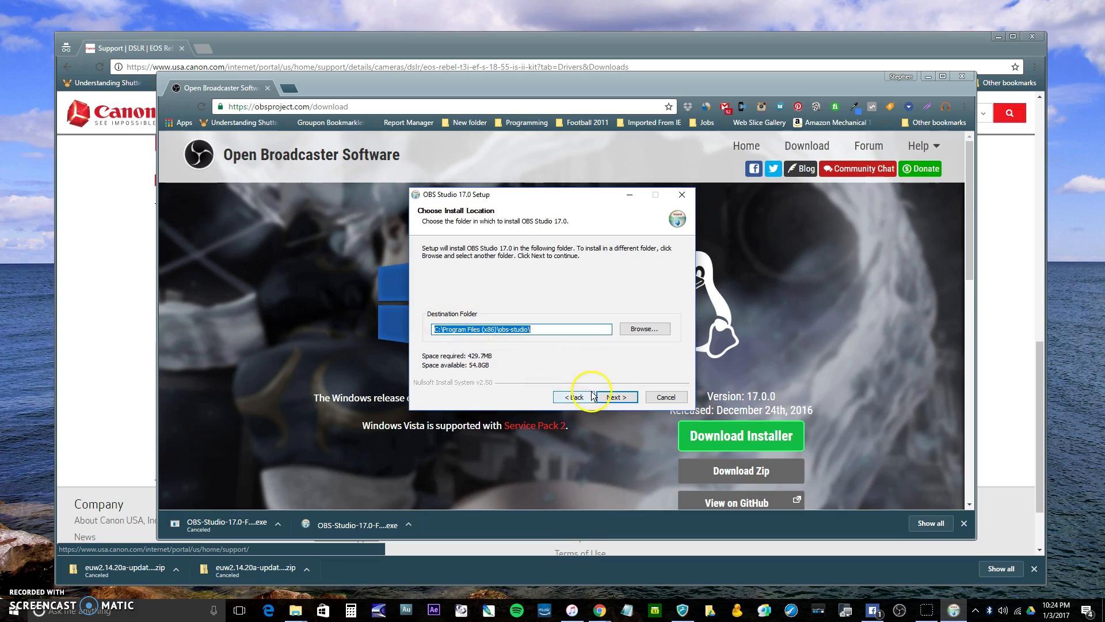
left_click(613, 395)
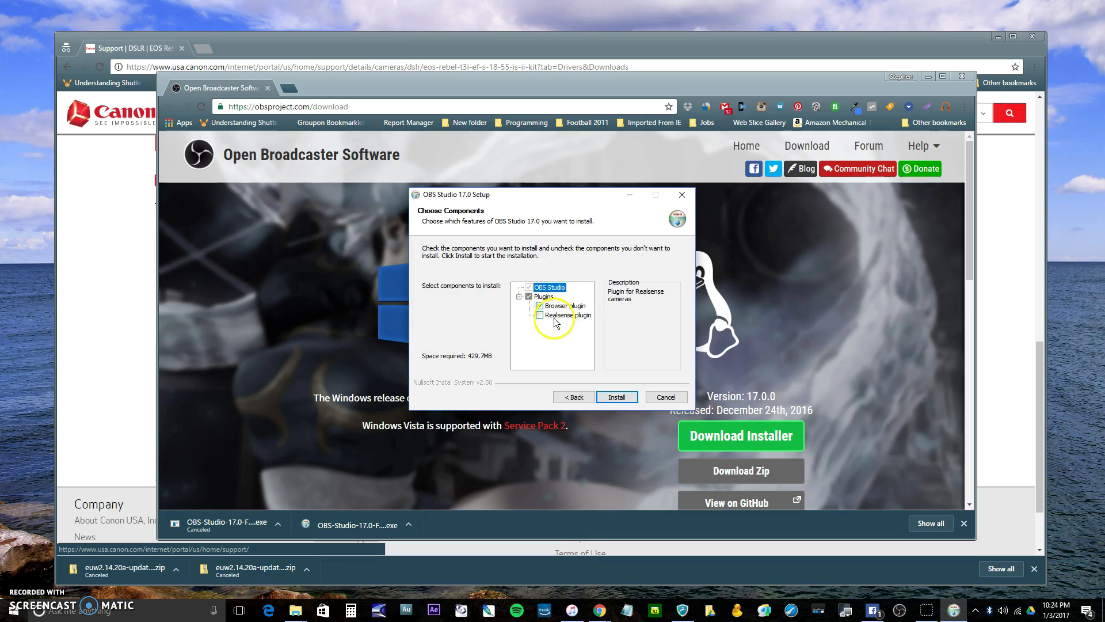
Install OBS Studio 17.0 with the Browser plugin component selected and finish the setup wizard
left_click(614, 397)
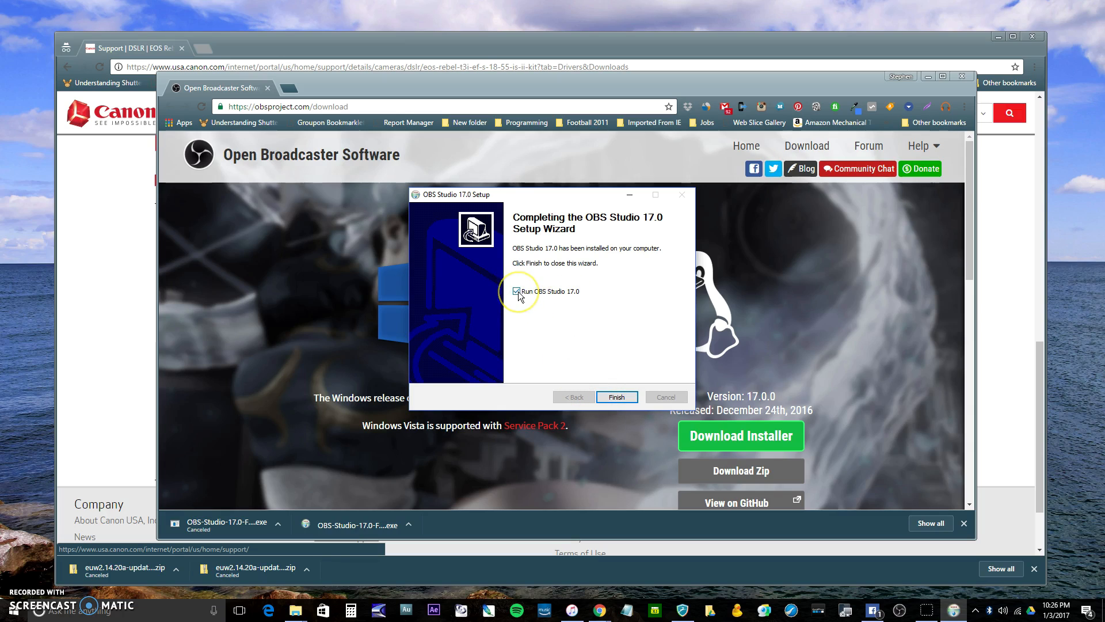
left_click(617, 398)
left_click(617, 399)
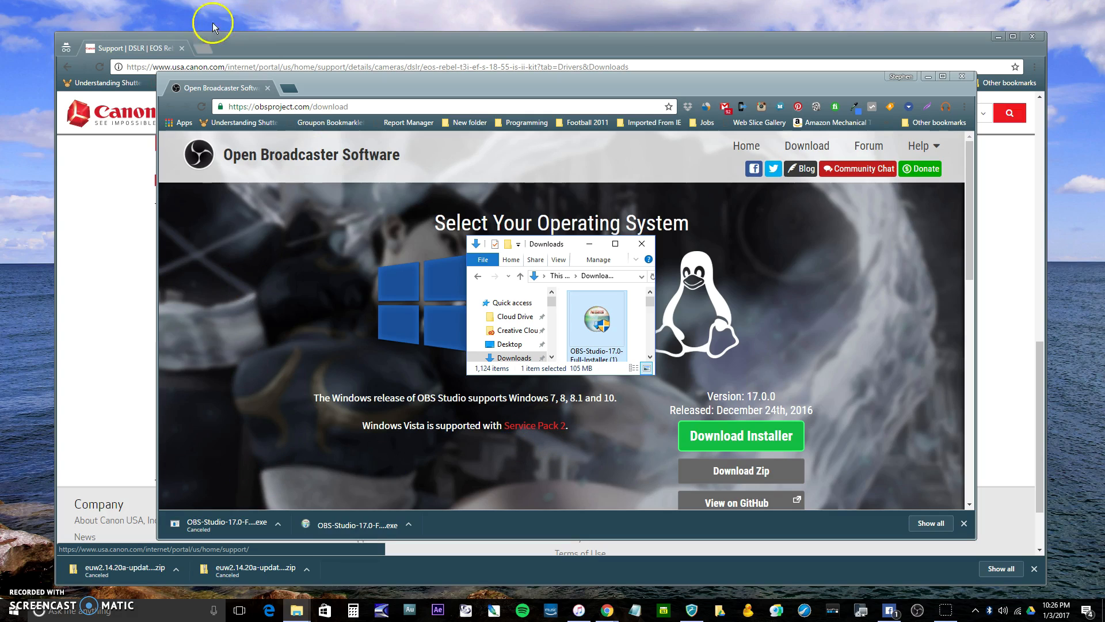
Bring the Canon EOS Utility download page to the front and launch Registry Editor by searching Windows for regedit.exe
left_click(136, 43)
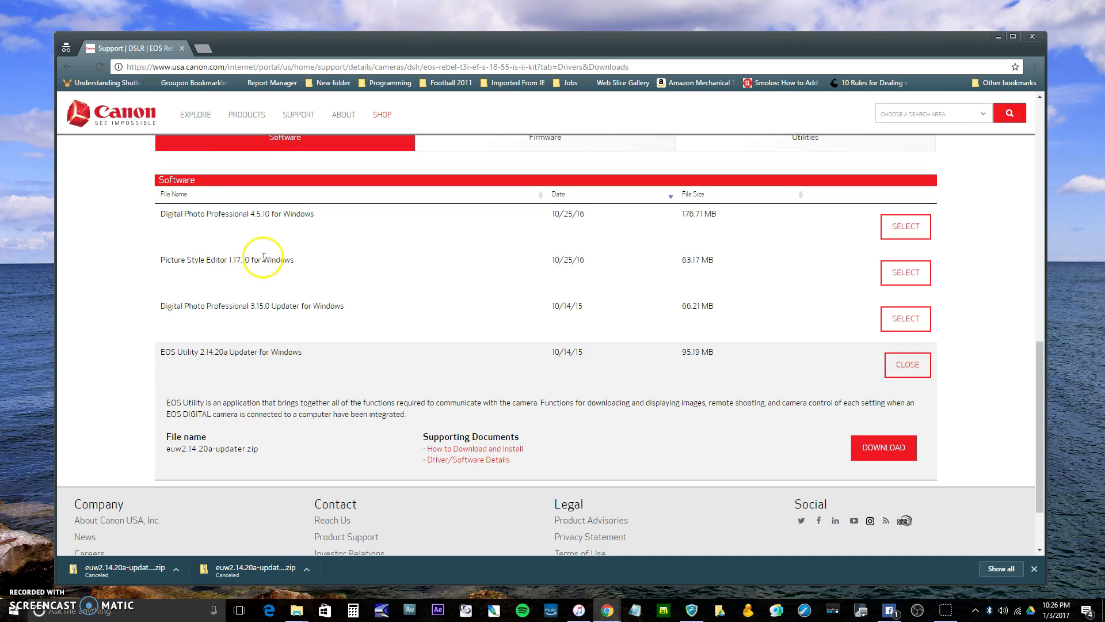
left_click(169, 353)
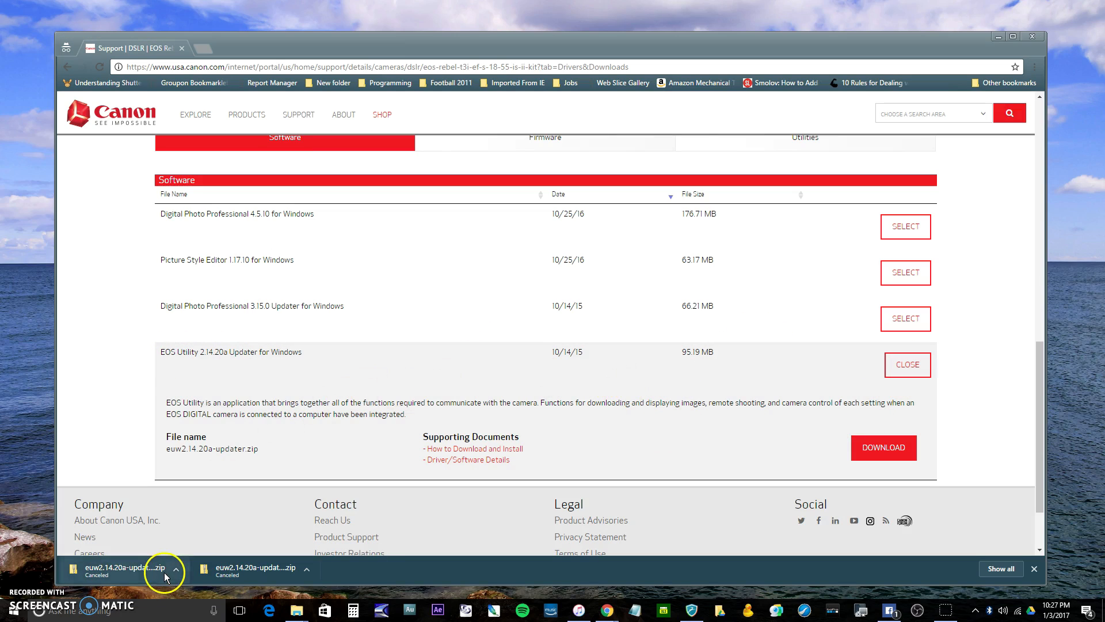
left_click(101, 612)
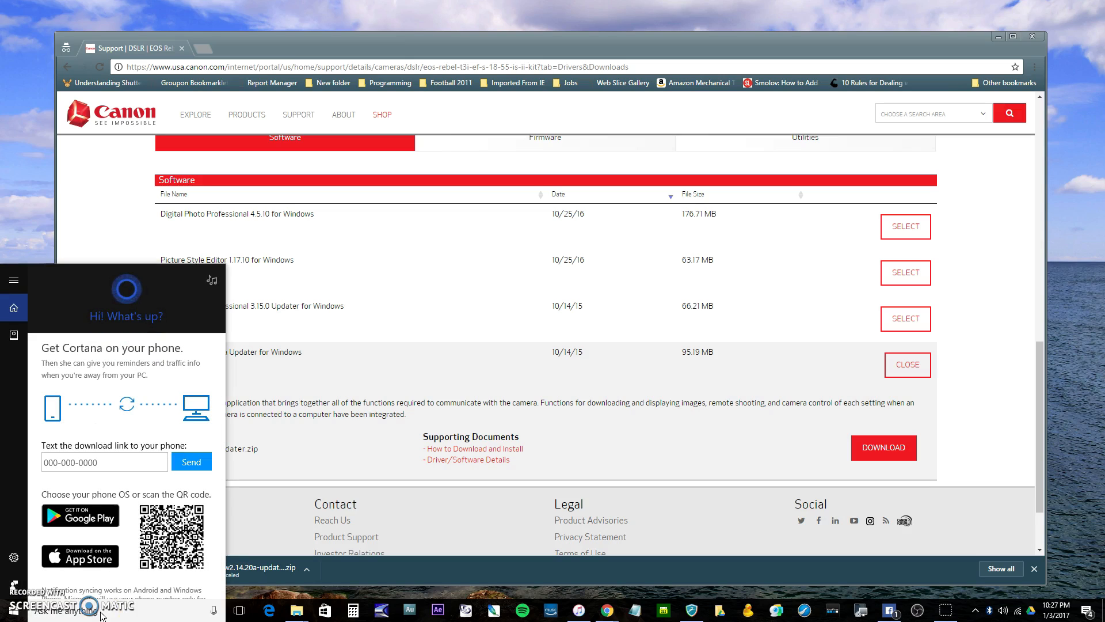
type("regedi")
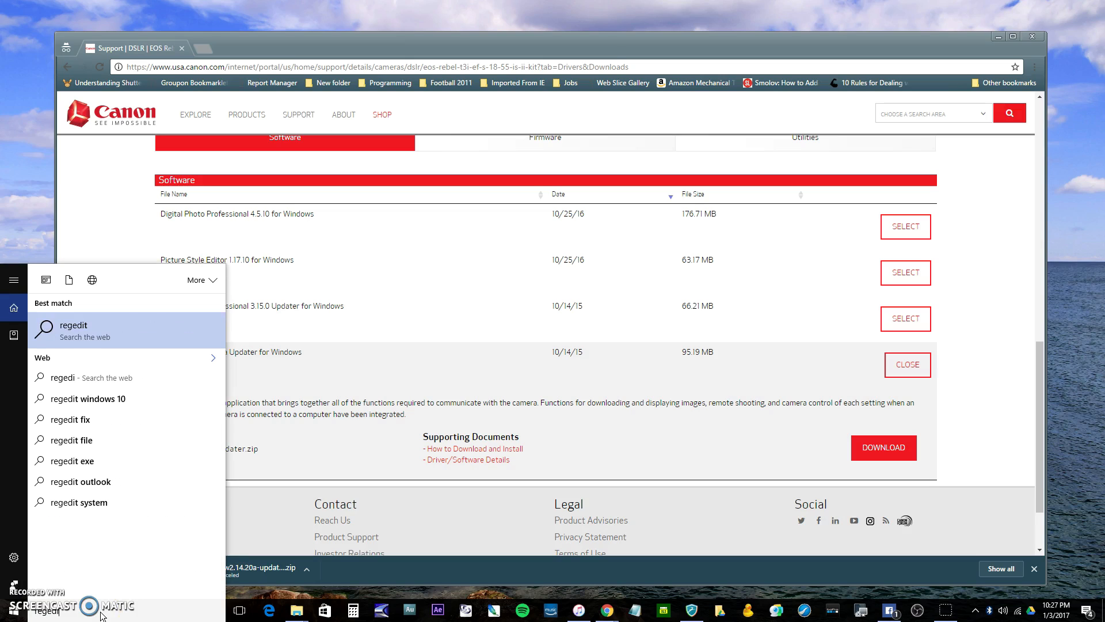
type("t.exe")
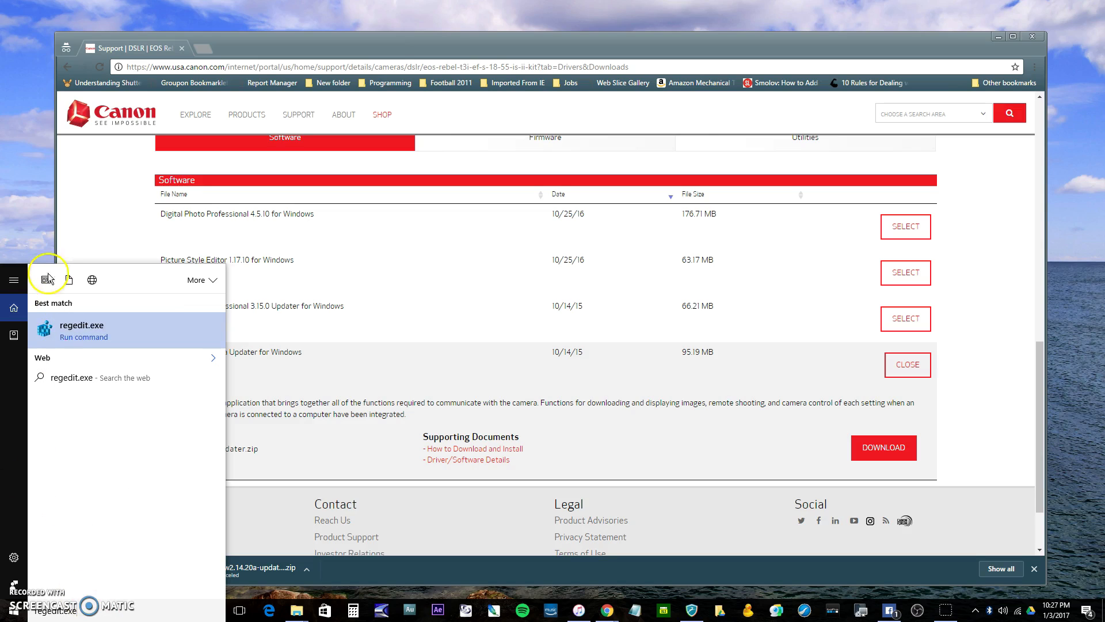
left_click(86, 334)
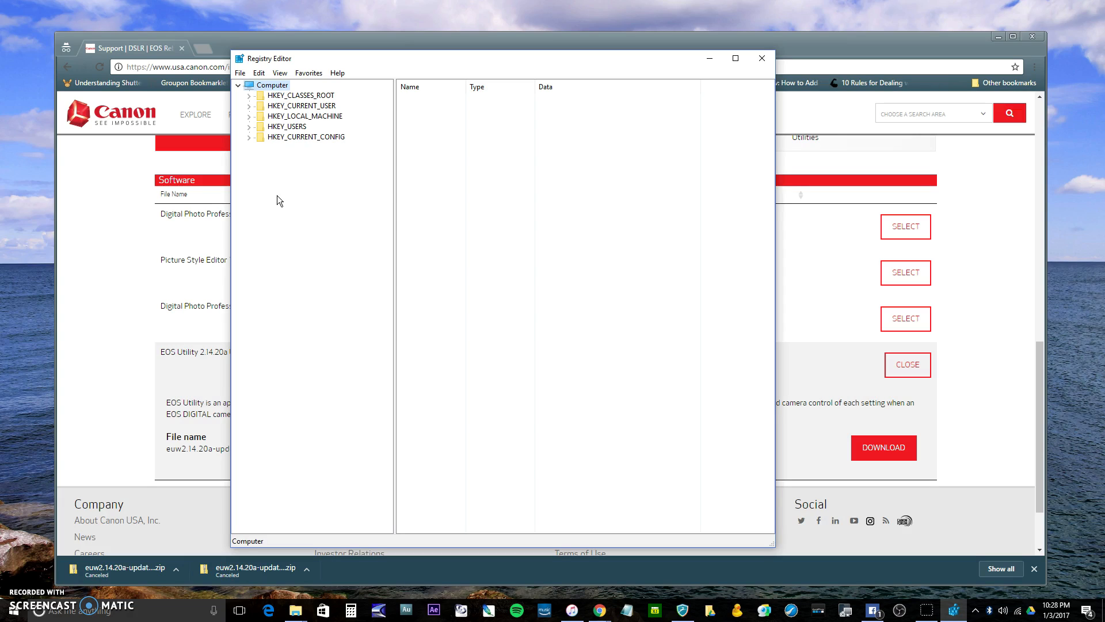
Expand the registry tree through HKEY_LOCAL_MACHINE, SOFTWARE and WOW6432Node down to the Canon key's EOS Utility subkey
left_click(249, 117)
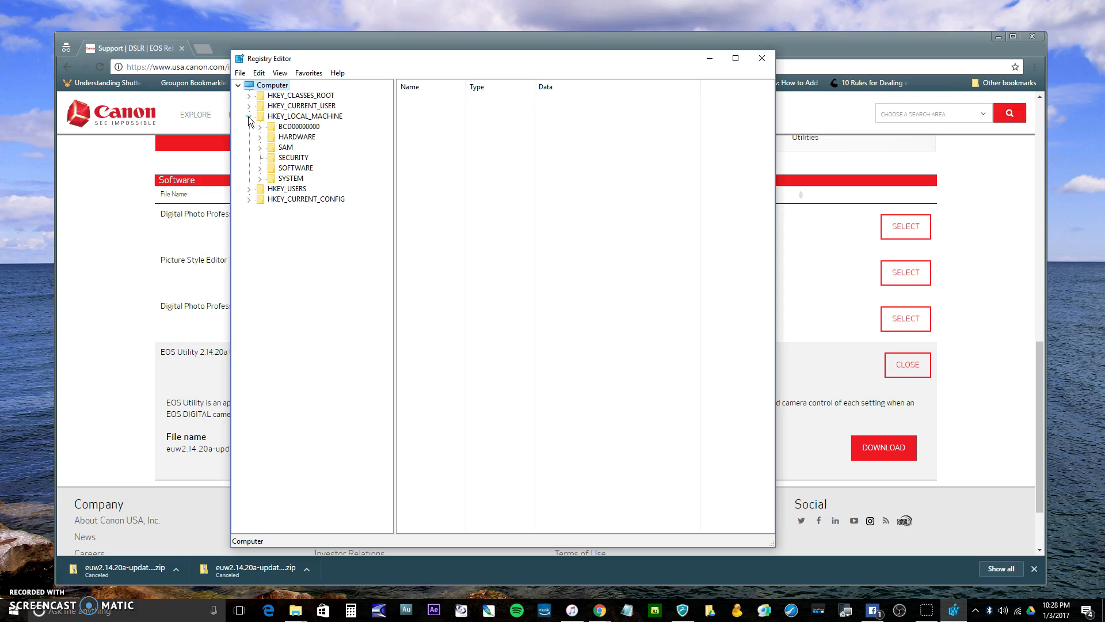
left_click(260, 169)
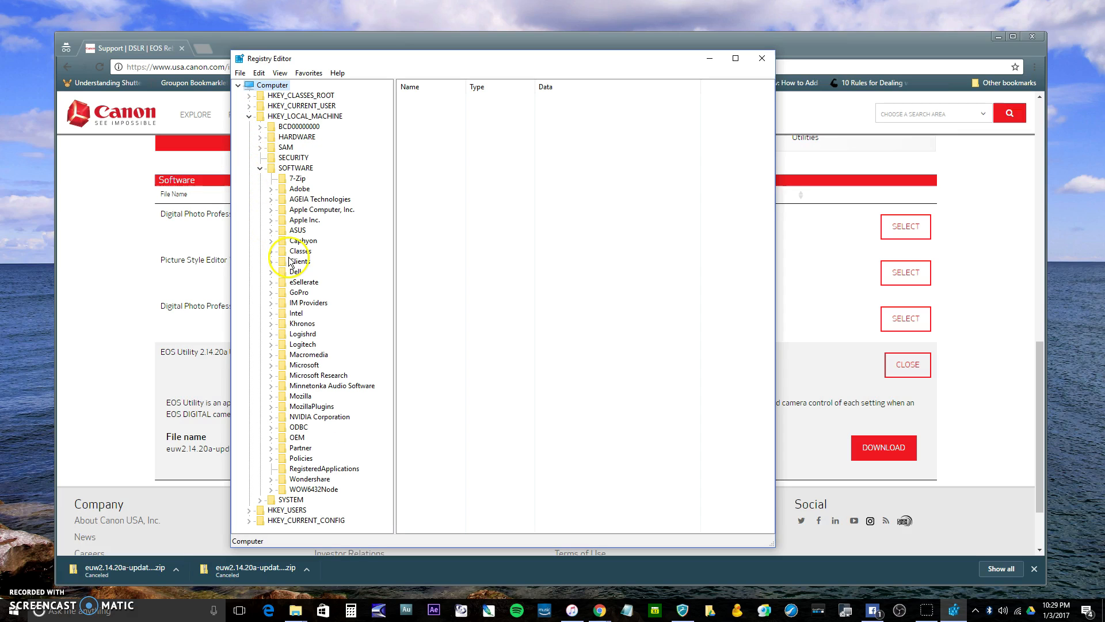
left_click(271, 489)
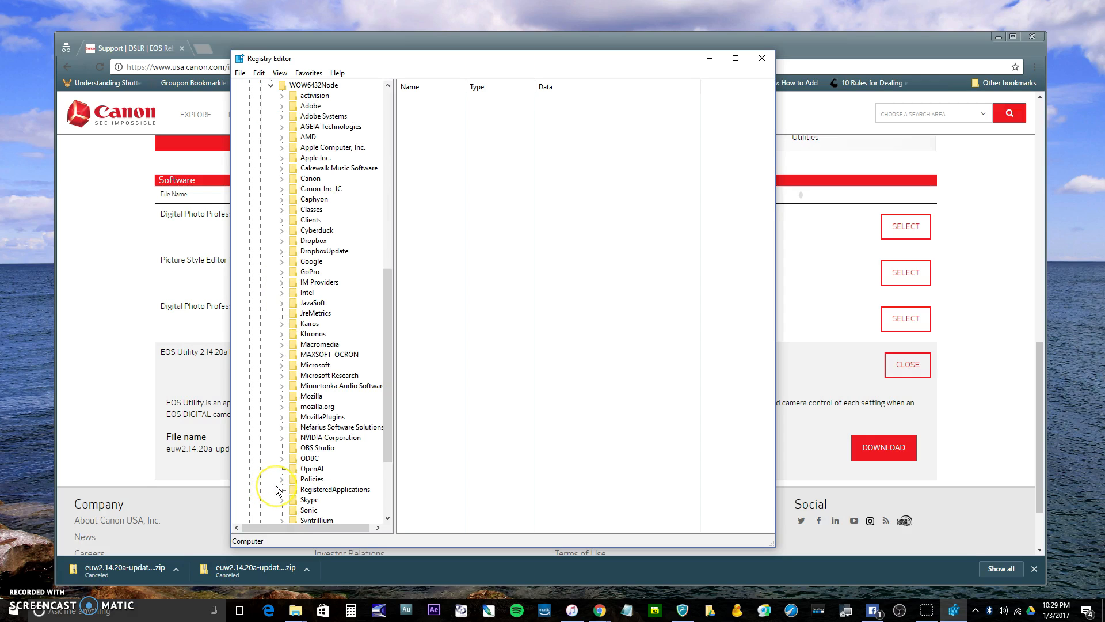
scroll(276, 490, "down", 2)
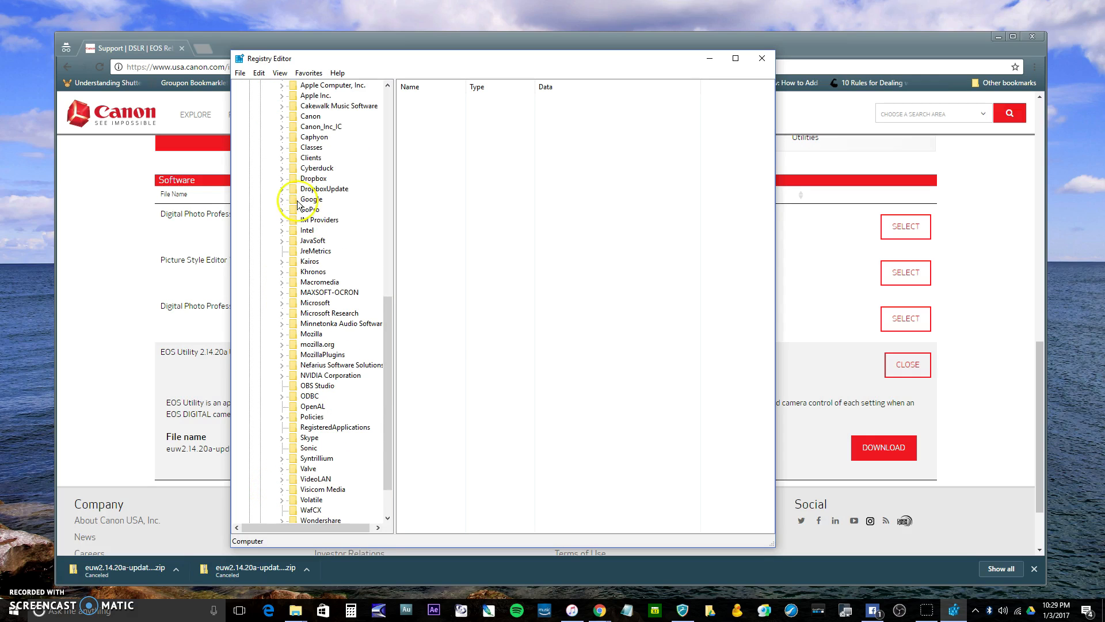
left_click(286, 141)
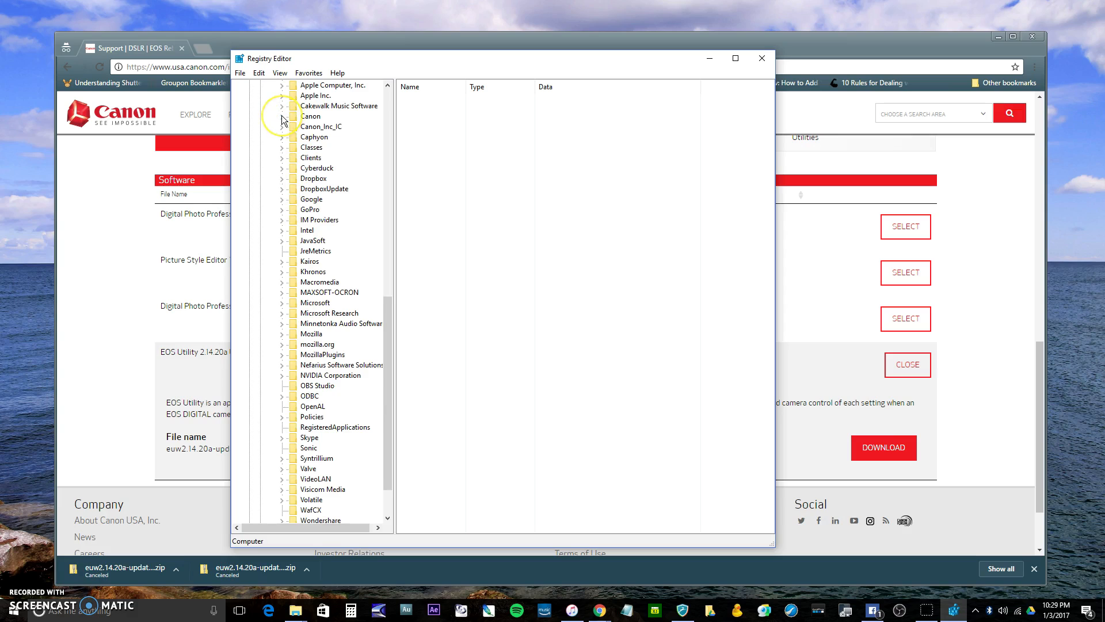
left_click(282, 117)
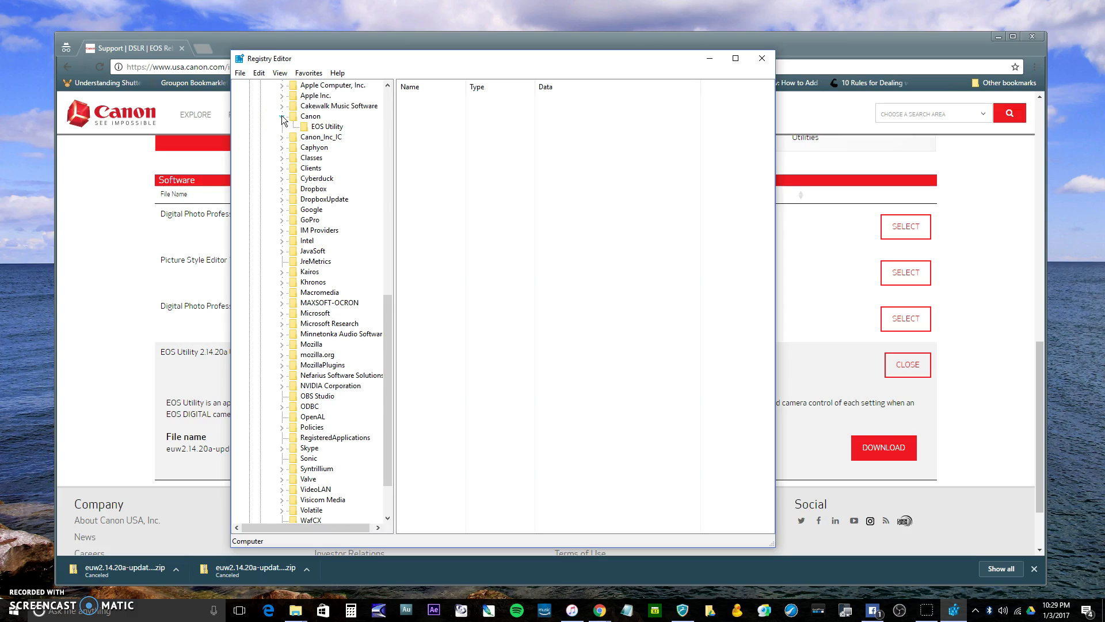
scroll(333, 136, "up", 5)
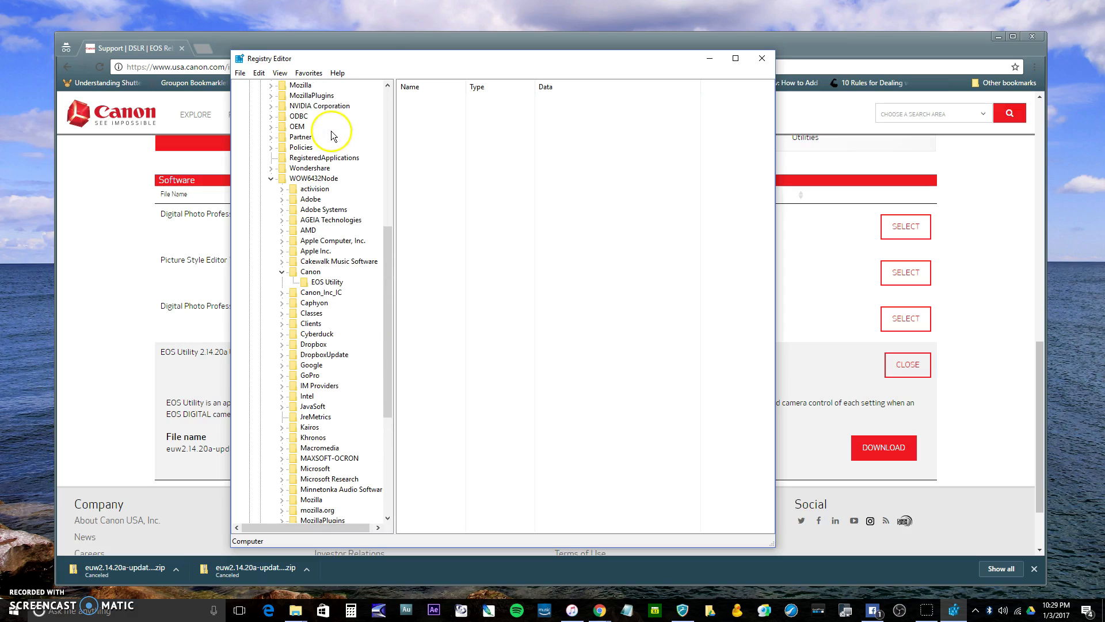
Check the options for creating a new item under WOW6432Node and display the values of the EOS Utility key
right_click(326, 178)
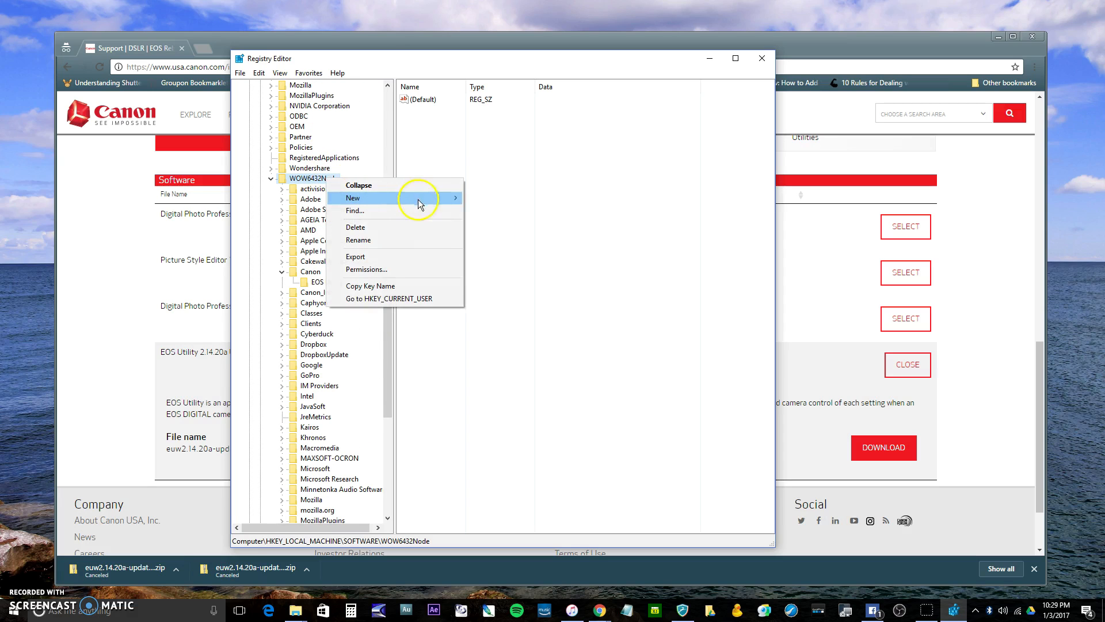
mouse_move(432, 198)
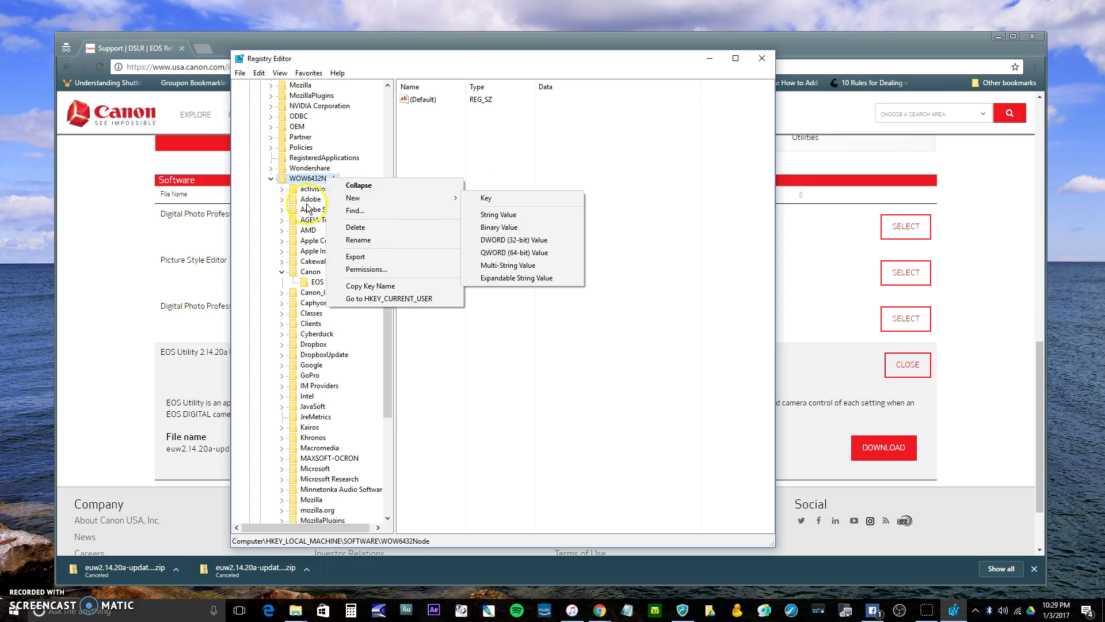
left_click(305, 281)
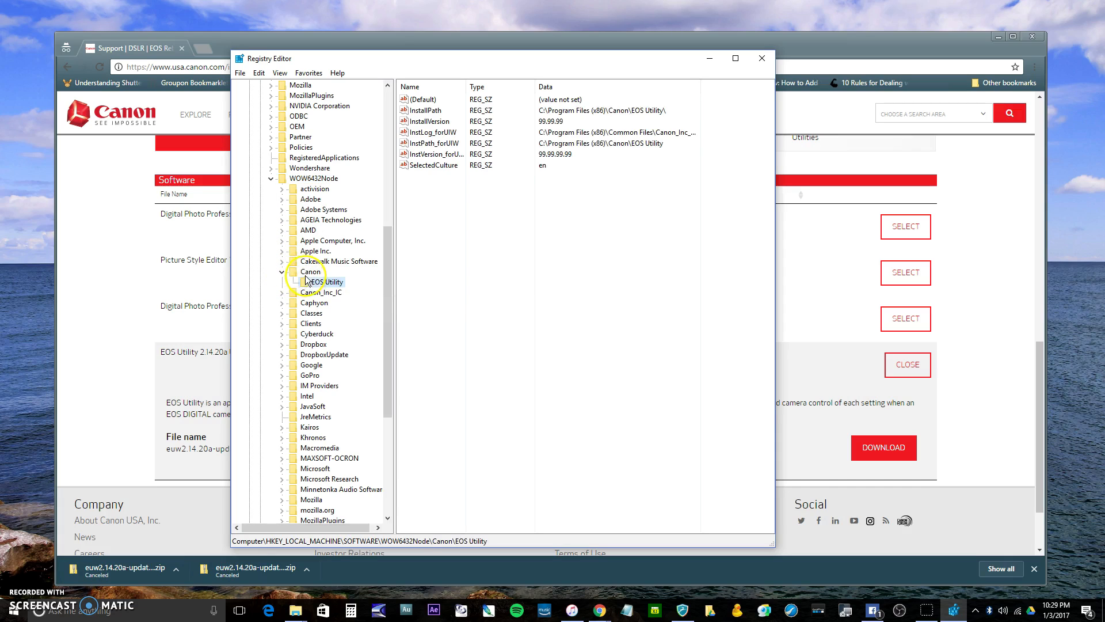
Check the options for creating a new item under the Canon key, and close Registry Editor without adding anything
left_click(314, 273)
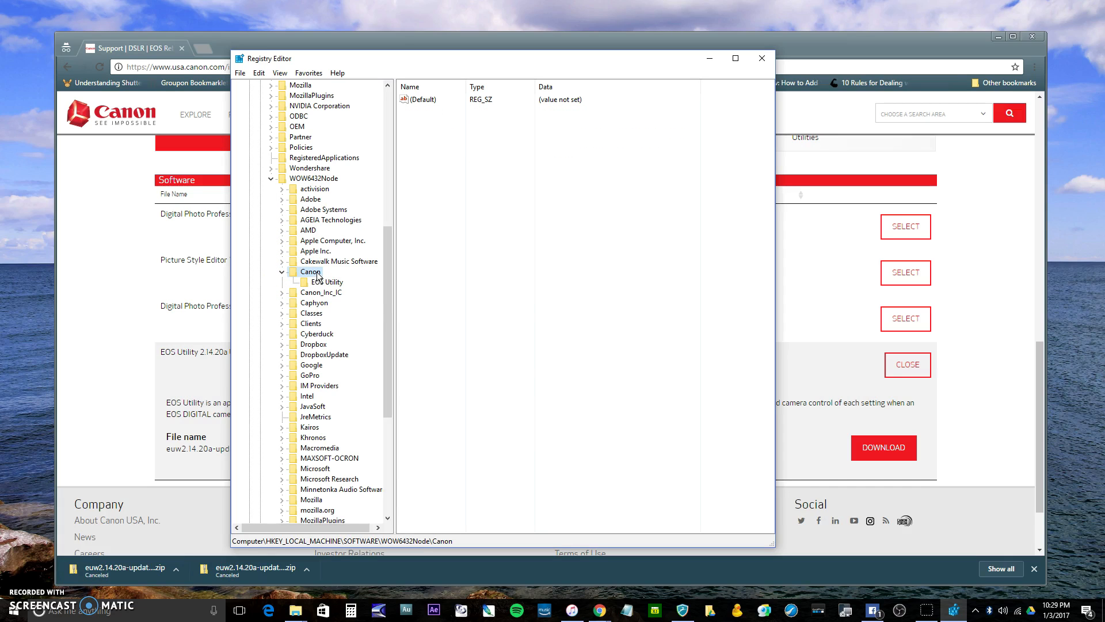
right_click(317, 277)
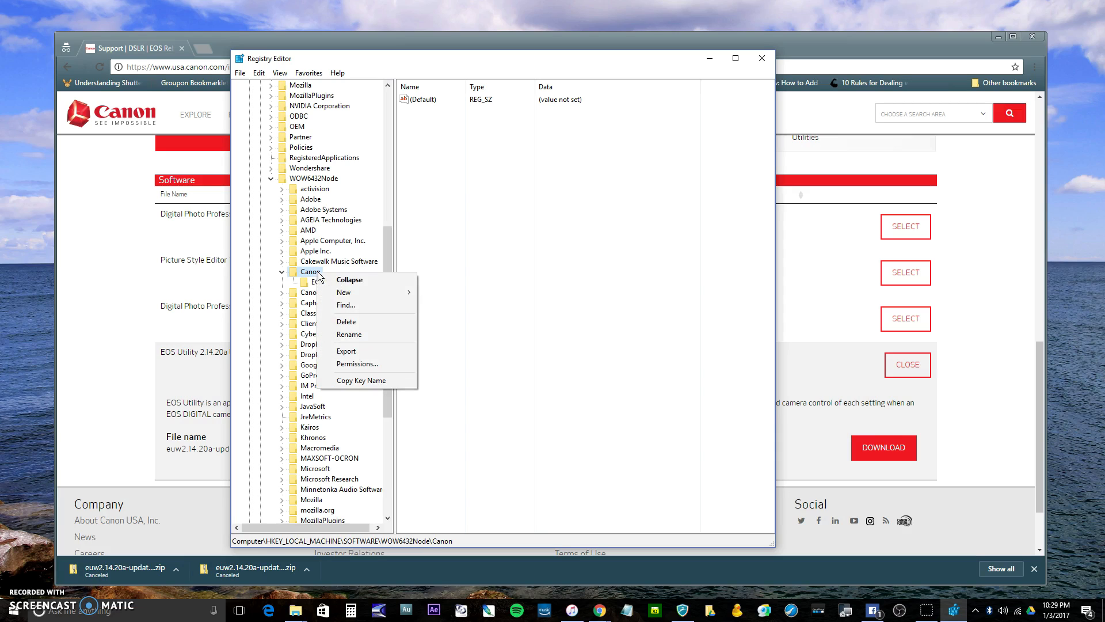
mouse_move(381, 292)
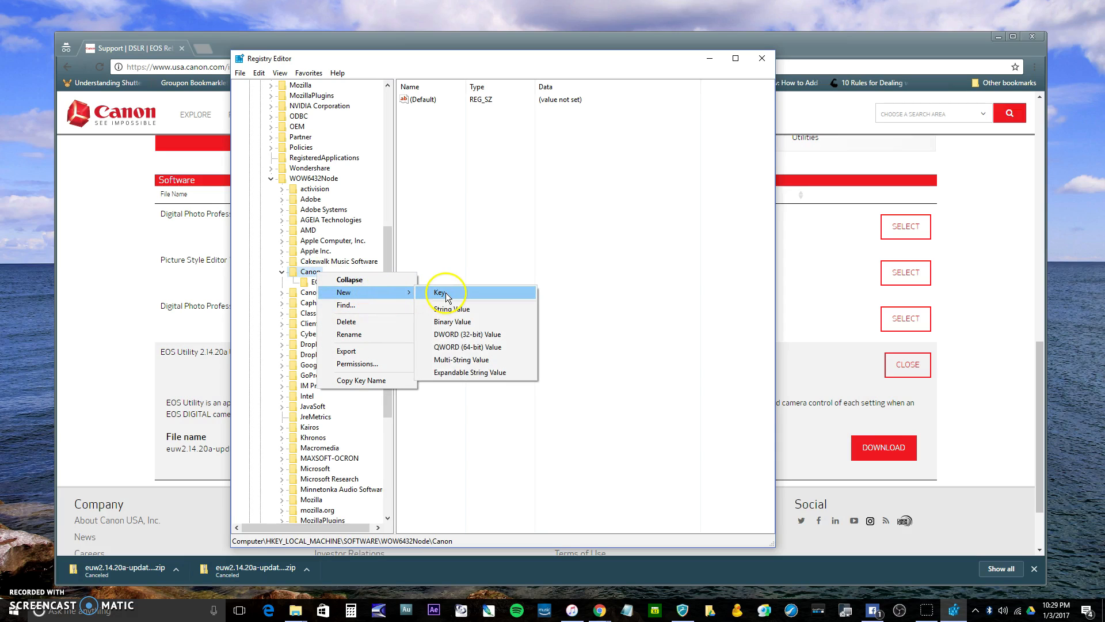
left_click(386, 245)
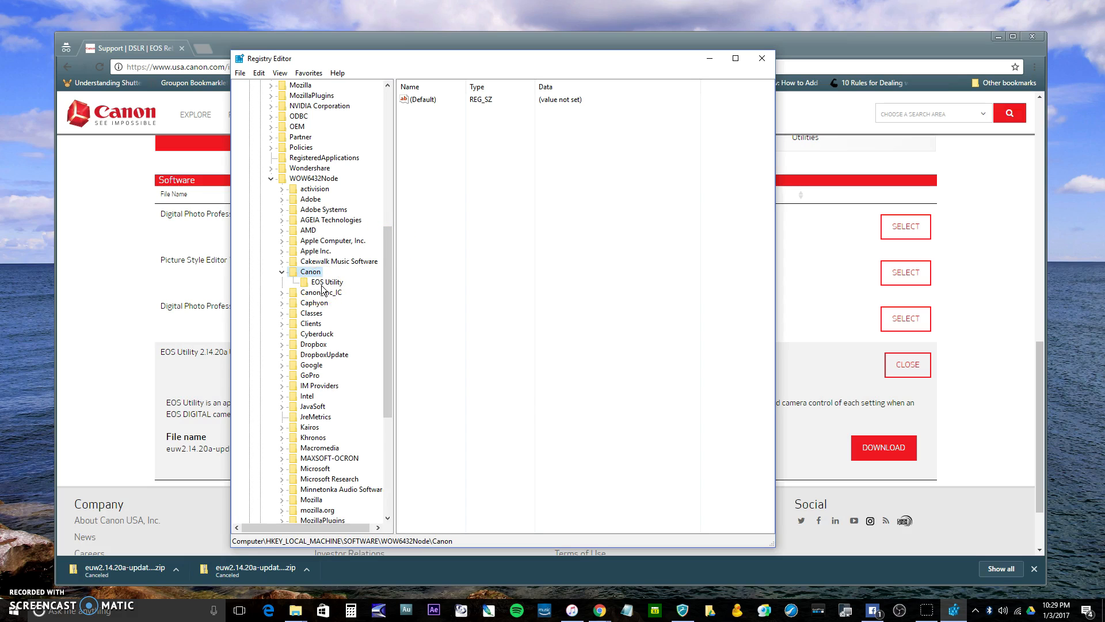
left_click(766, 58)
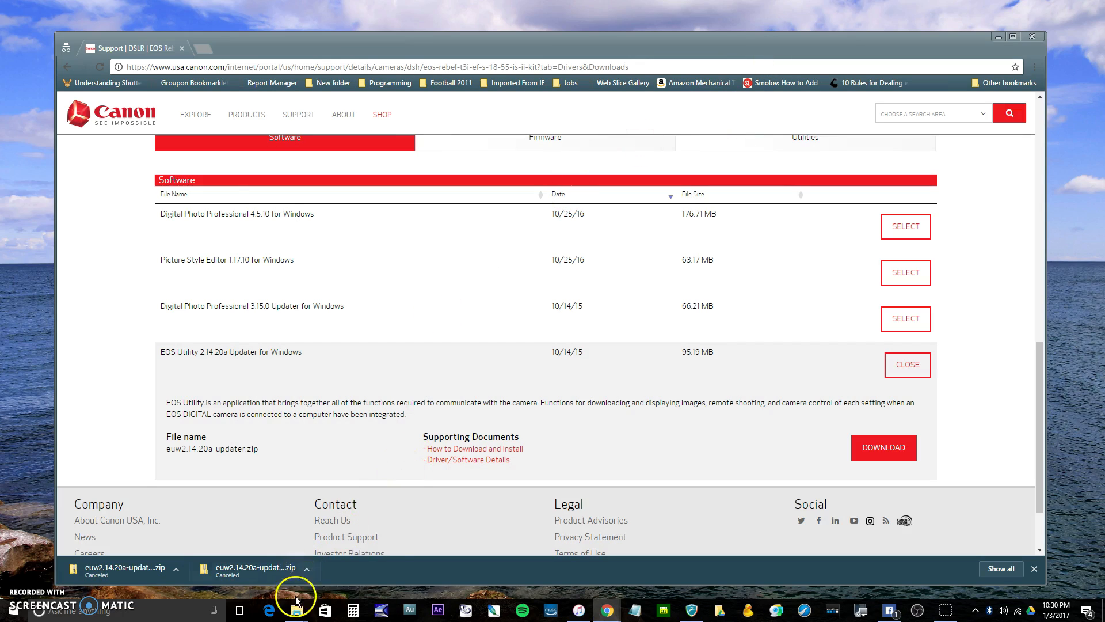
Switch to the Facebook Page in Chrome and open the Video Library in its Publishing Tools
mouse_move(296, 600)
left_click(331, 572)
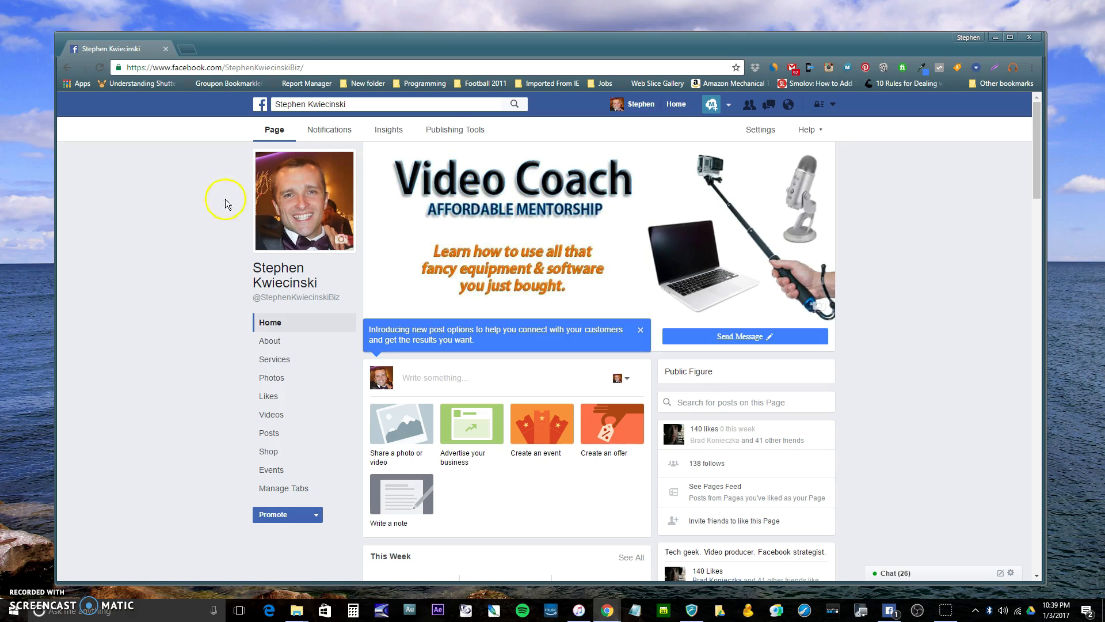
left_click(469, 129)
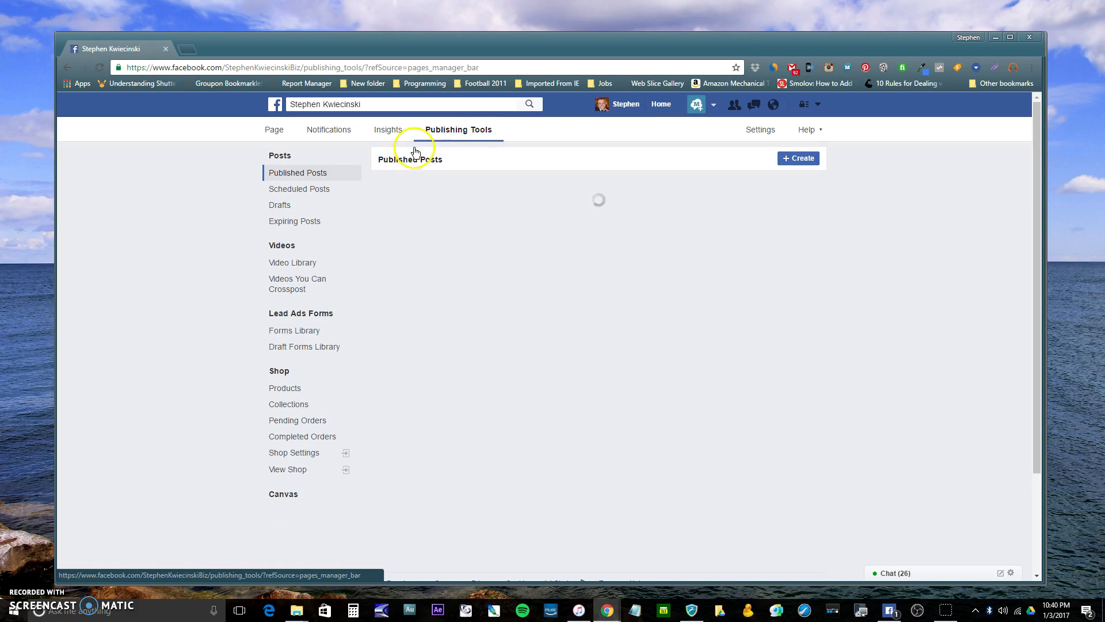
left_click(283, 247)
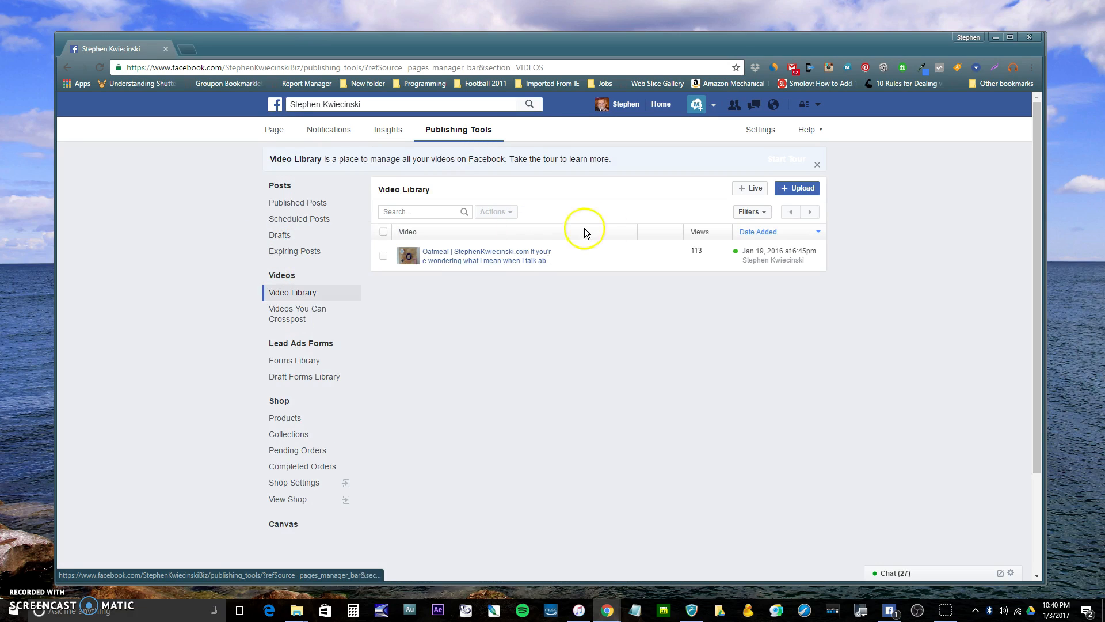
Start creating a live video from the Video Library and copy its stream key
left_click(751, 189)
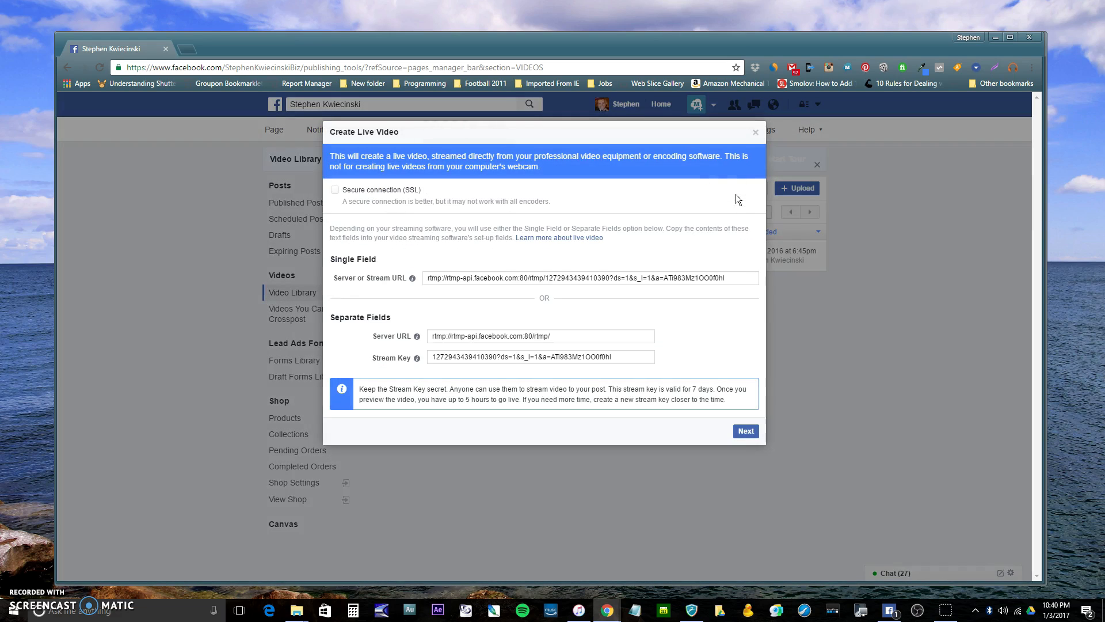
left_click(458, 357)
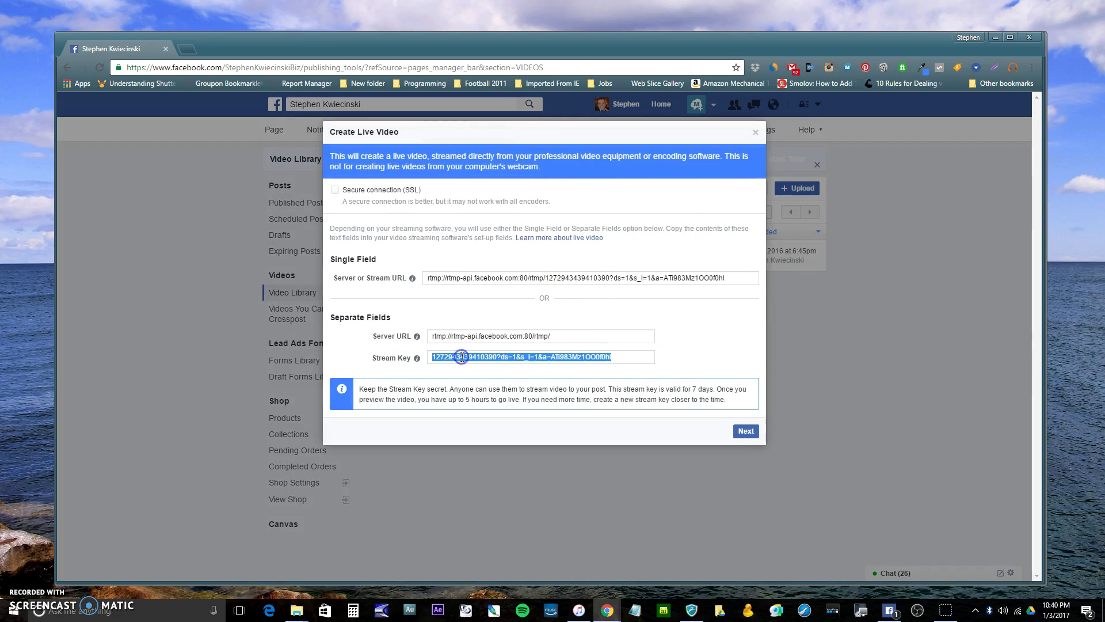
right_click(474, 358)
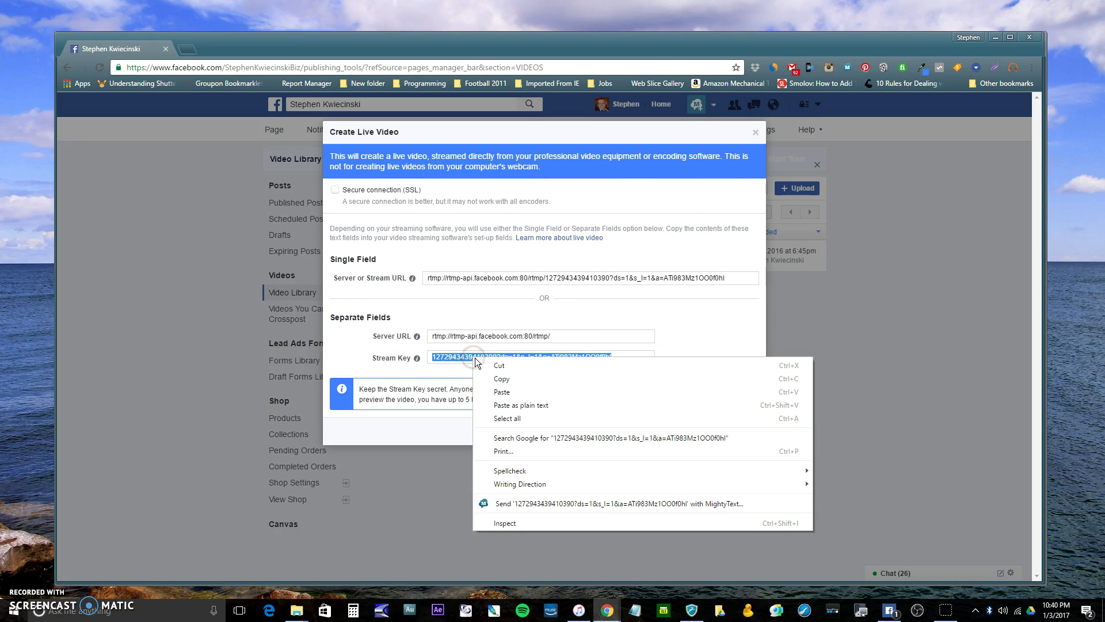
left_click(498, 378)
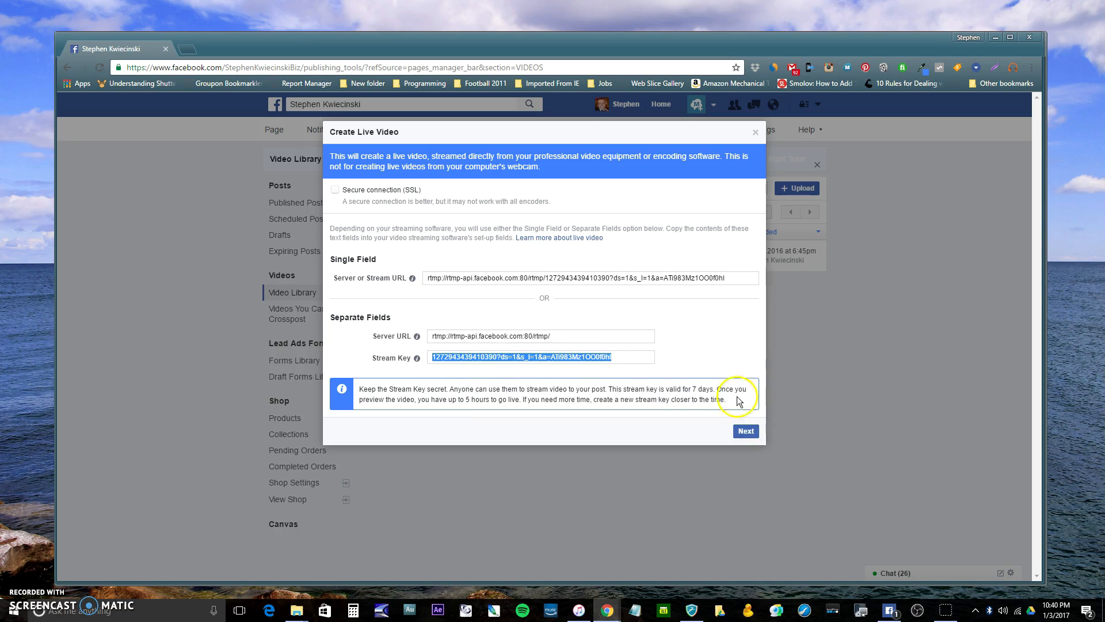
Switch to OBS and replace the stream key in the Facebook Live stream settings with the copied one
left_click(918, 611)
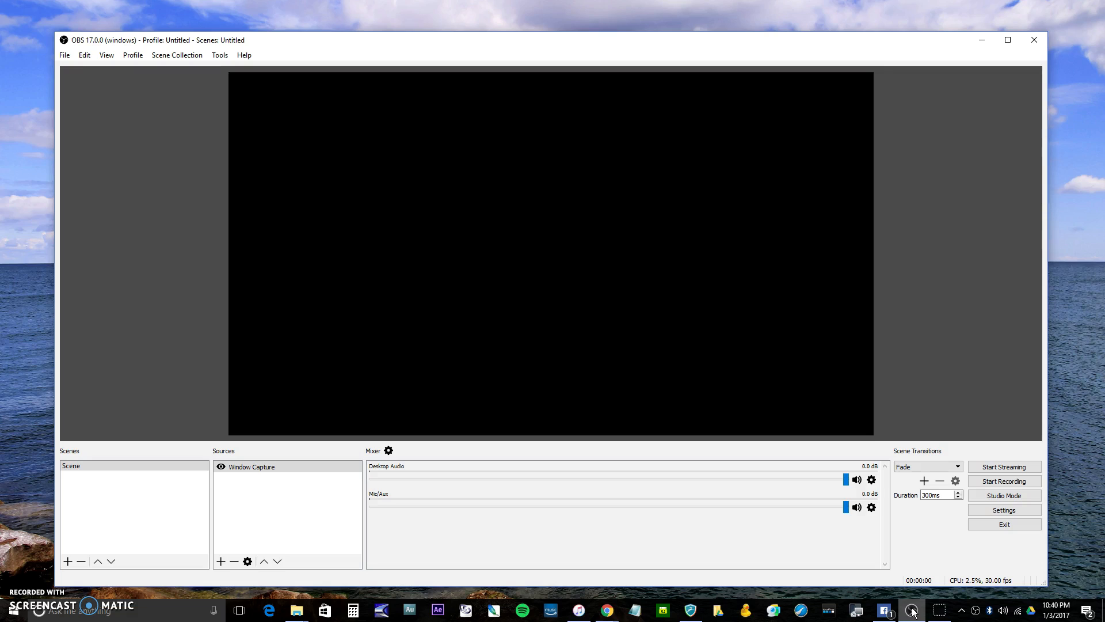
left_click(1022, 515)
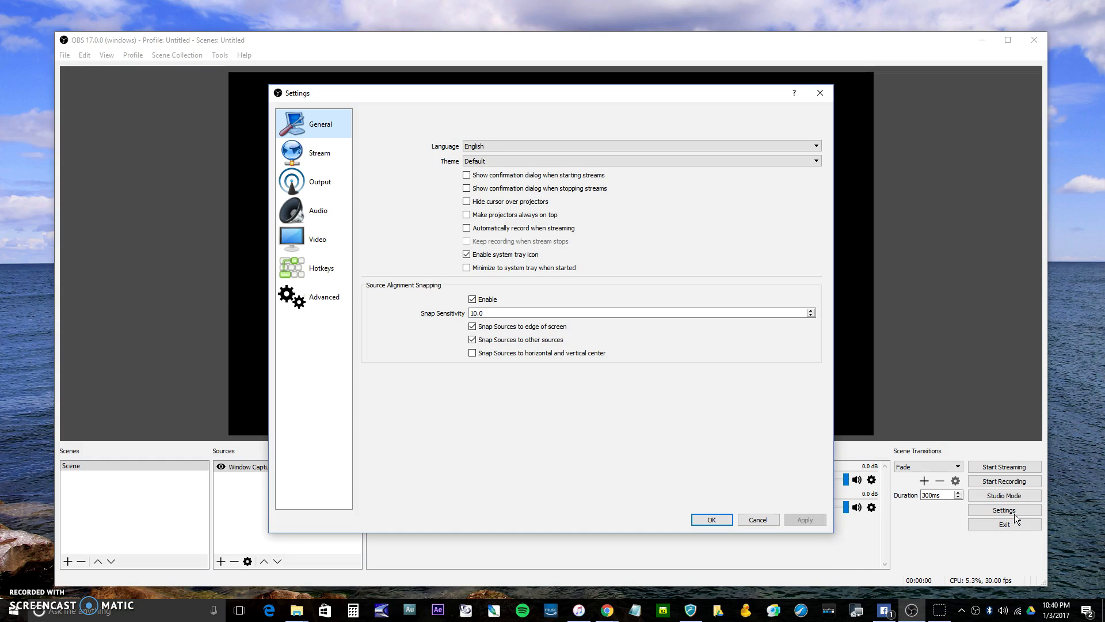
left_click(320, 152)
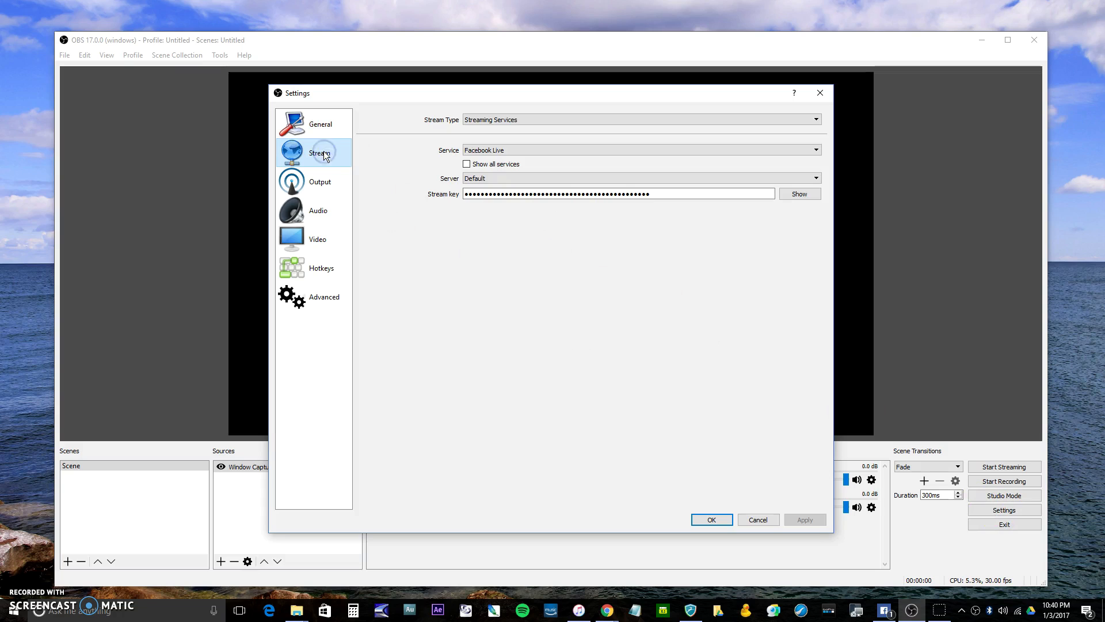
left_click(533, 195)
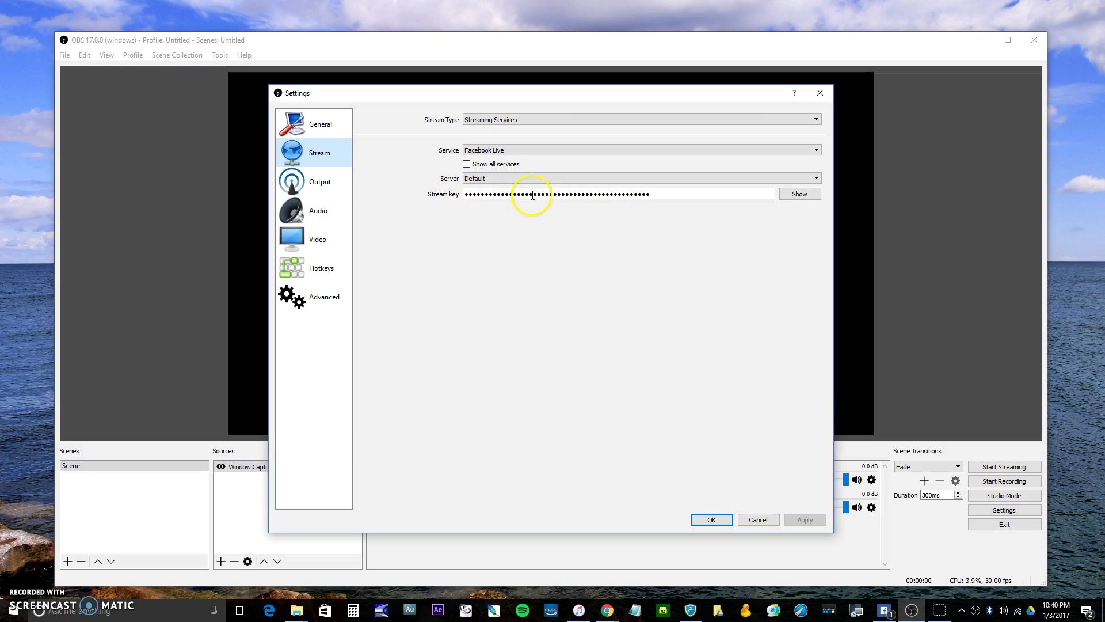
key("ctrl+a")
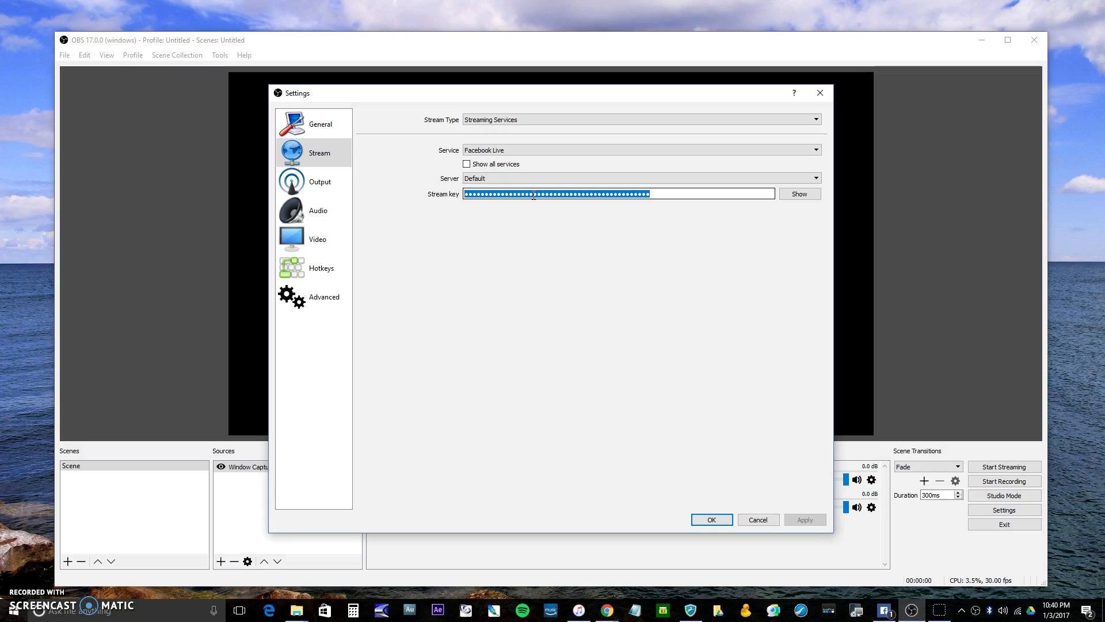
right_click(534, 195)
left_click(570, 258)
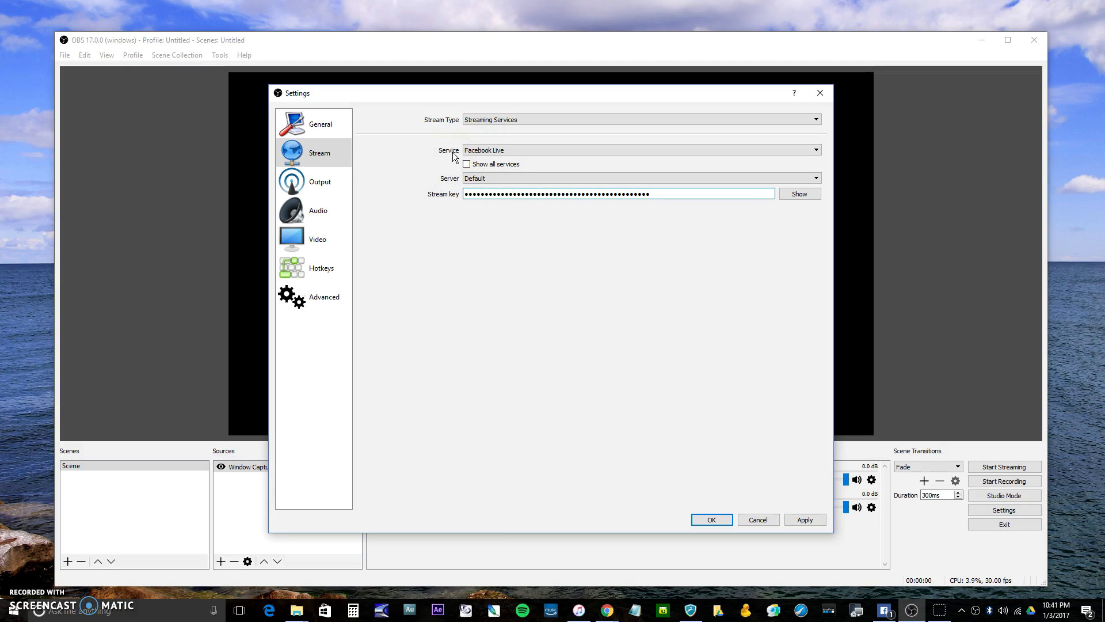
Check the base canvas resolution in the video settings, and save the OBS settings
left_click(326, 237)
left_click(509, 120)
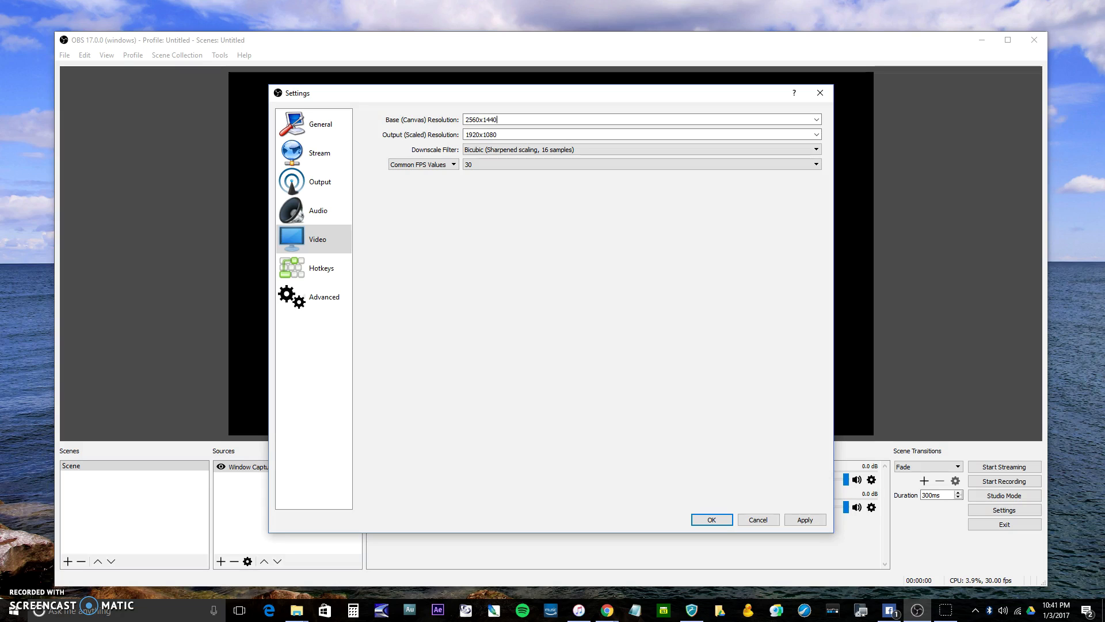
left_click(712, 519)
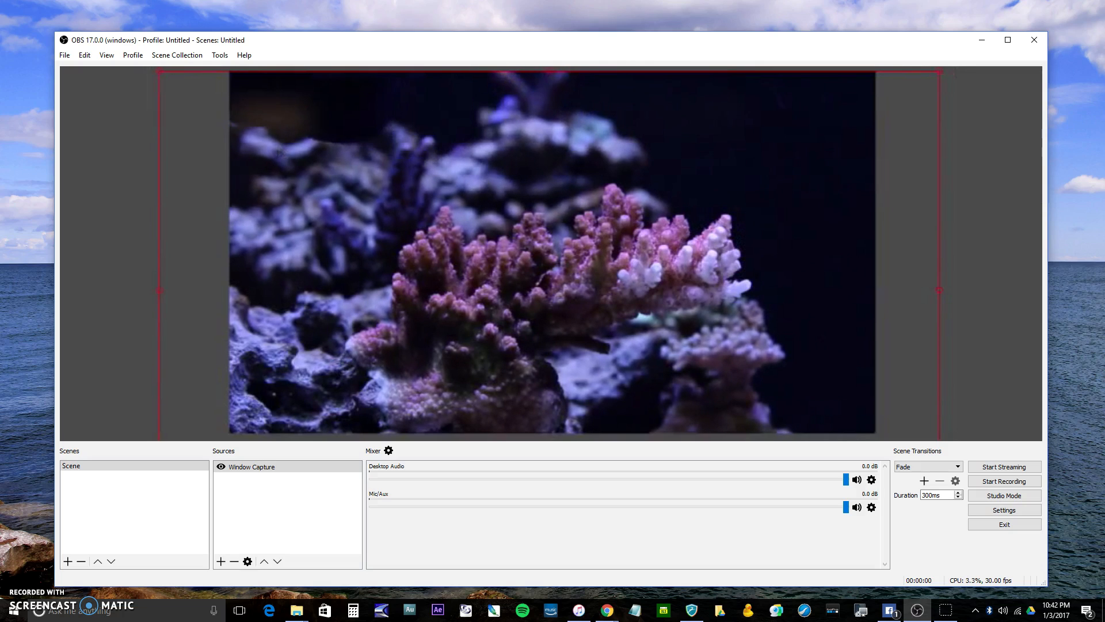
Start streaming from OBS, and switch to the Facebook Page in Chrome to take the new live video live
left_click(1005, 466)
mouse_move(607, 615)
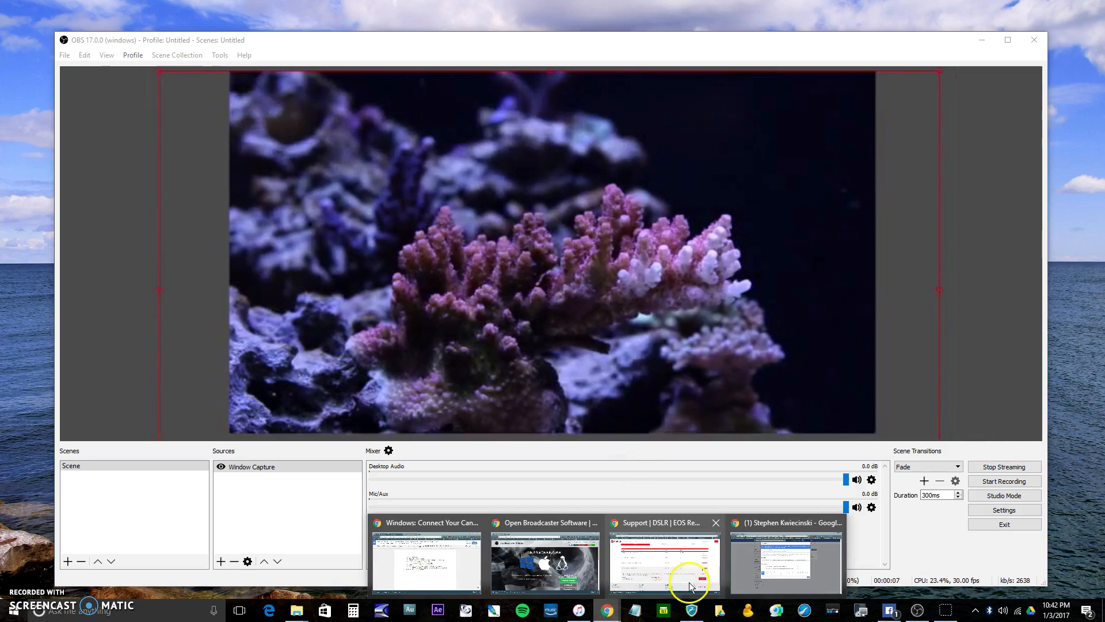
left_click(785, 561)
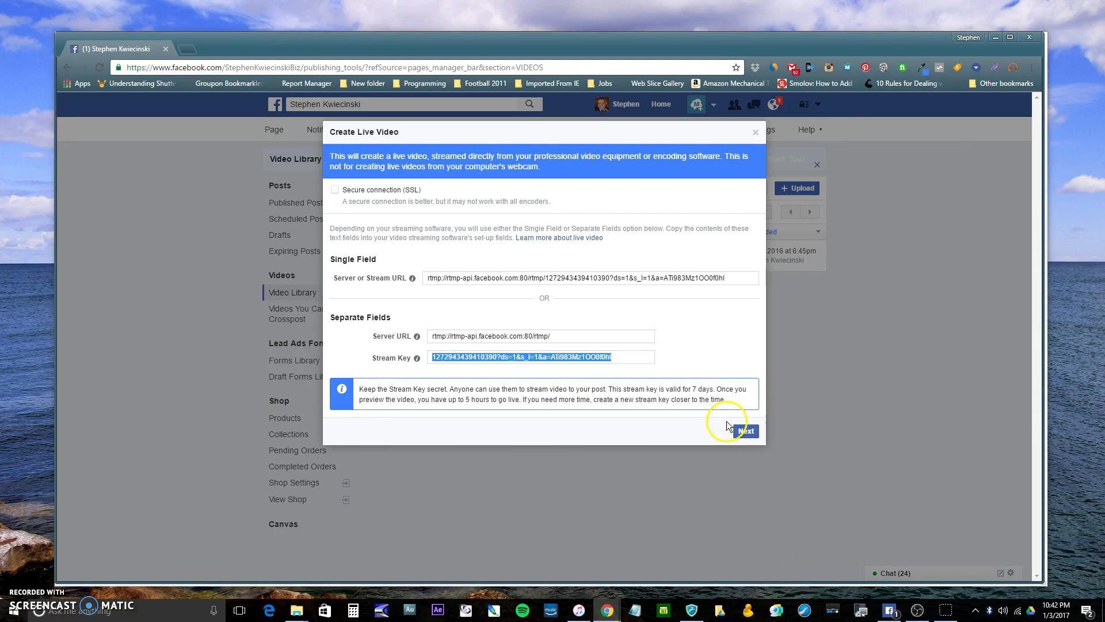
left_click(746, 431)
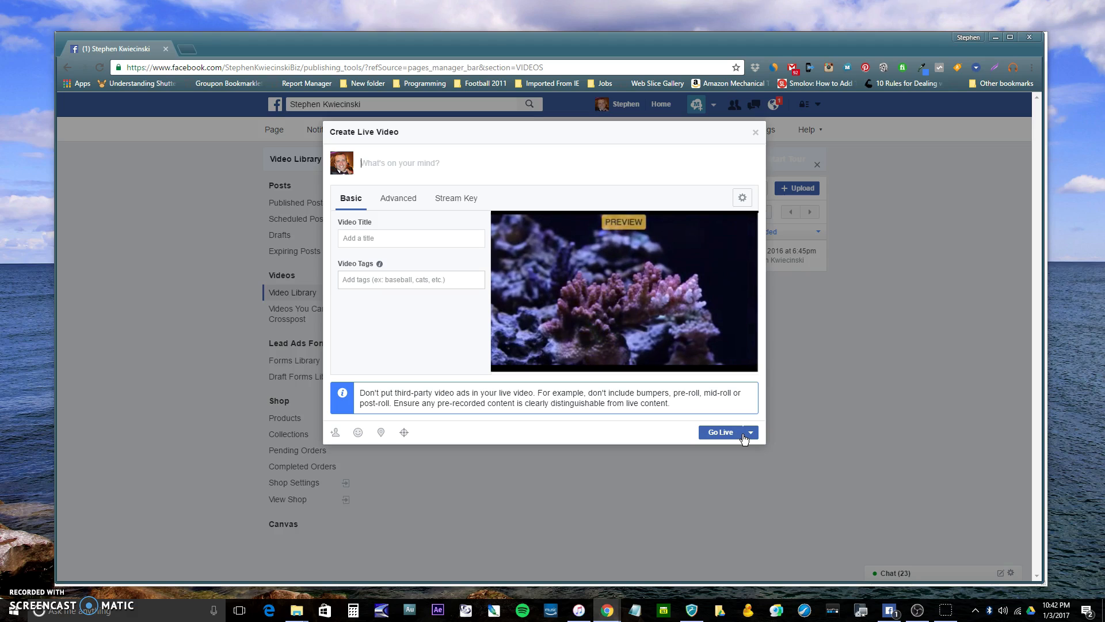
left_click(719, 435)
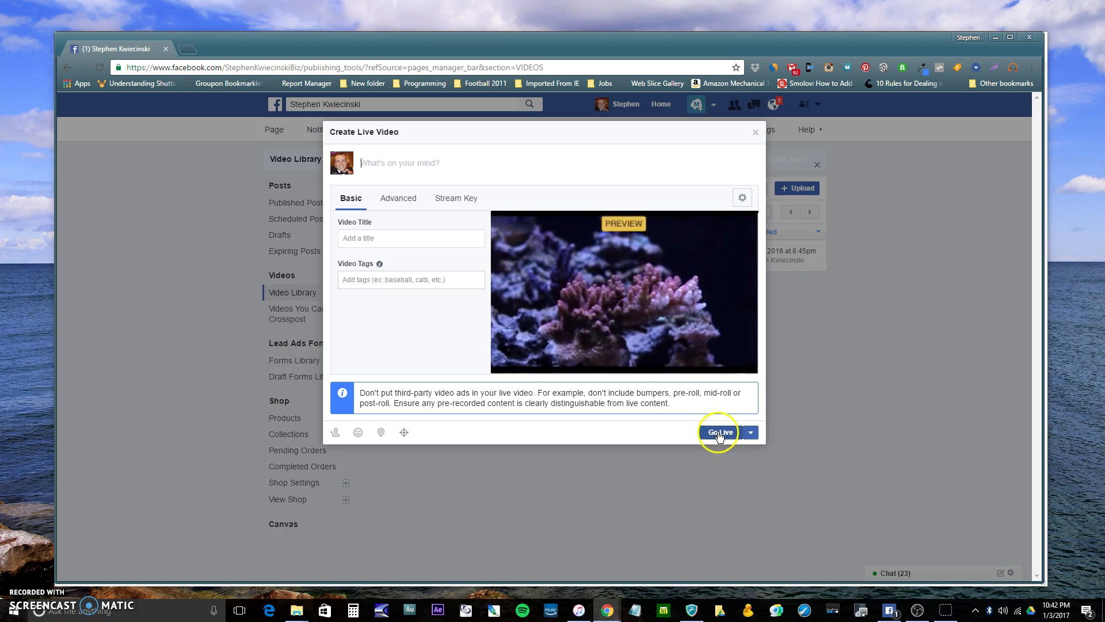